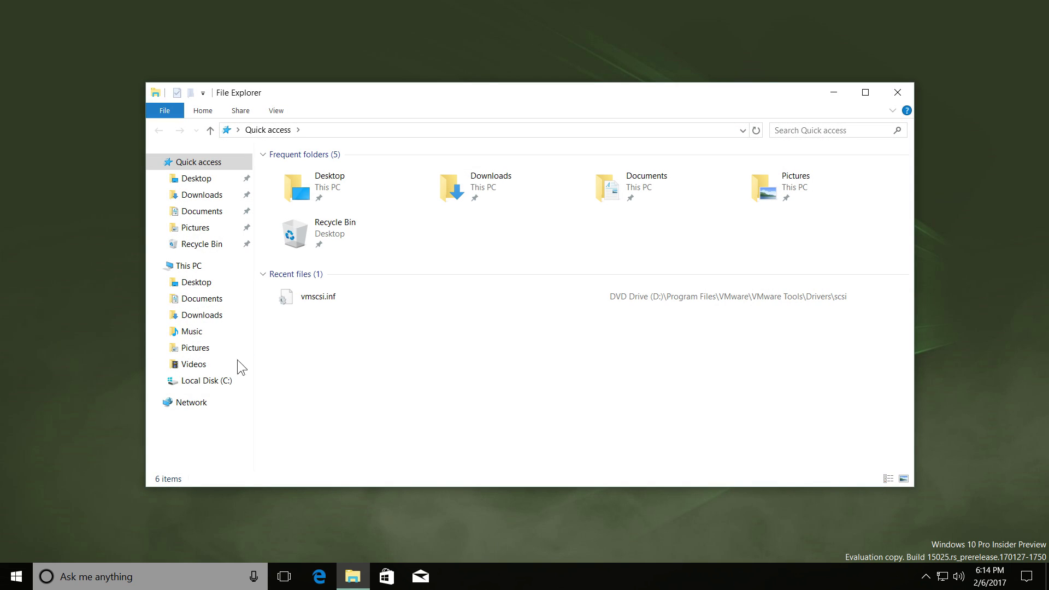
- Open Local Disk (C:) from This PC, shift its window toward the screen's edge and minimize it
click(195, 268)
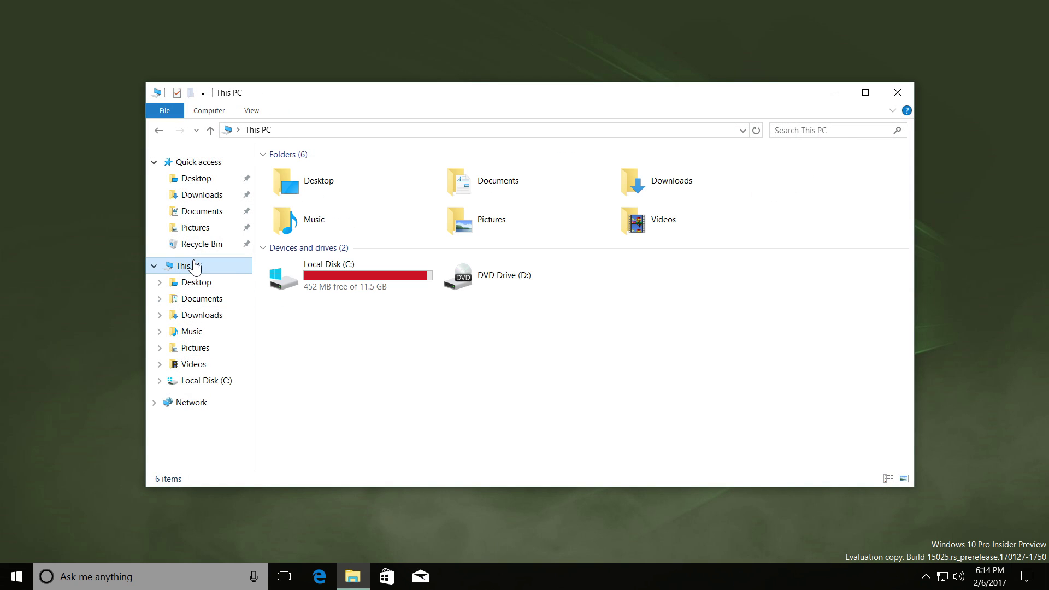
click(337, 267)
double_click(338, 270)
drag(373, 103, 502, 104)
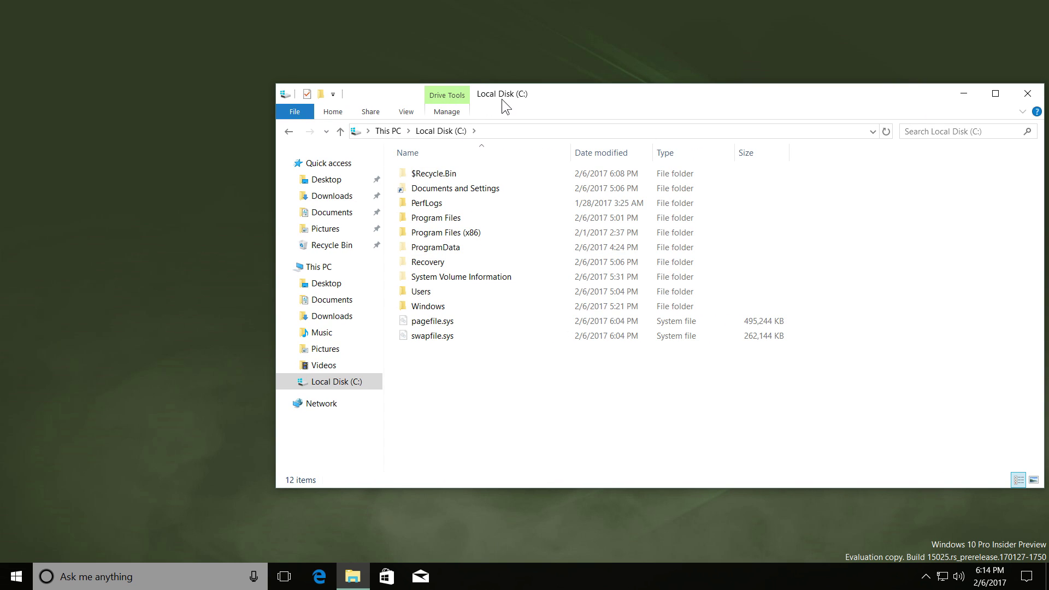
click(964, 94)
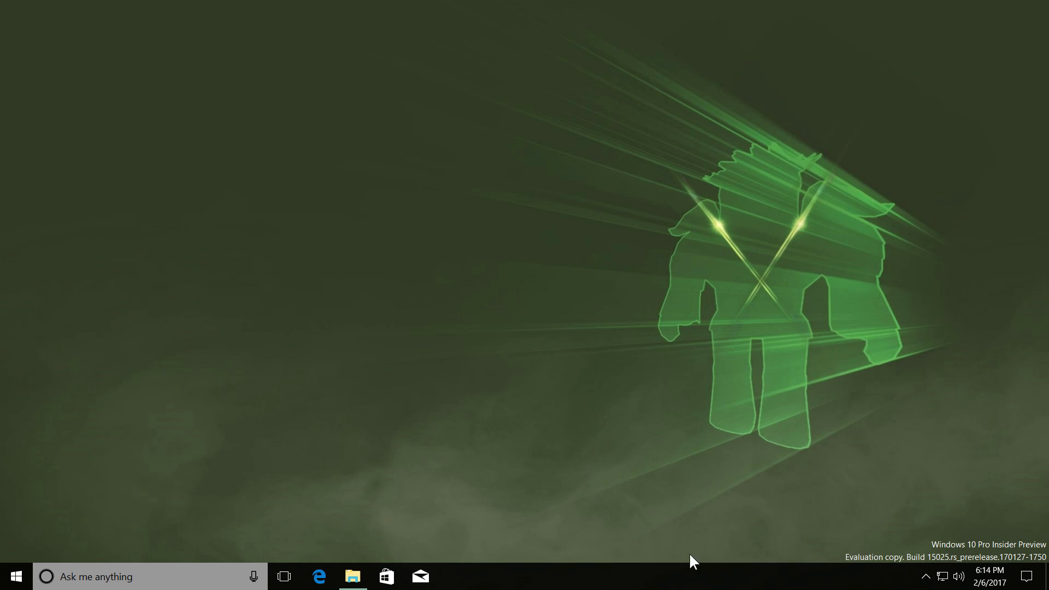
right_click(680, 574)
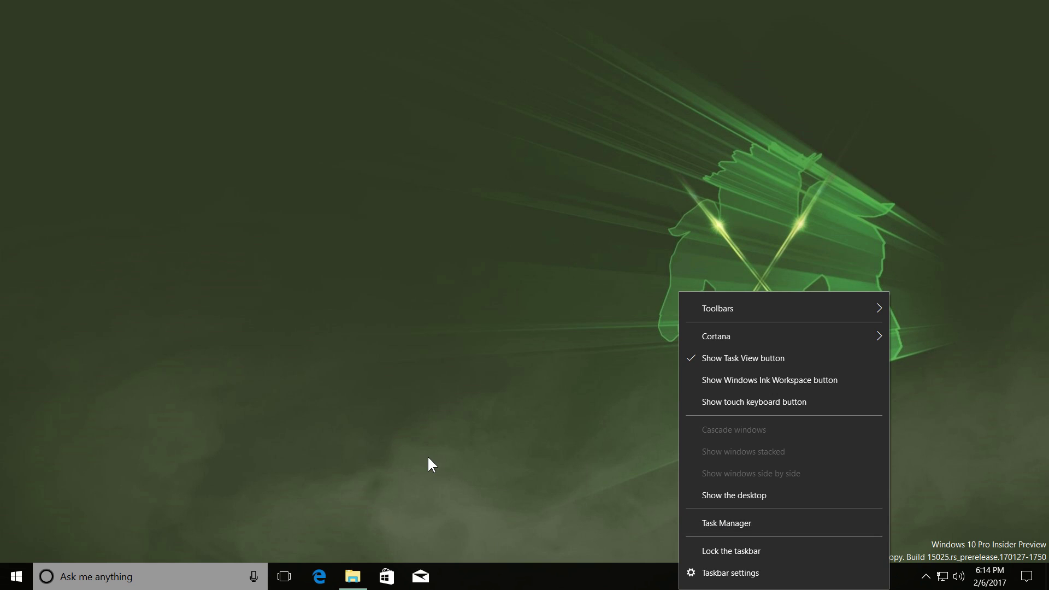
click(431, 465)
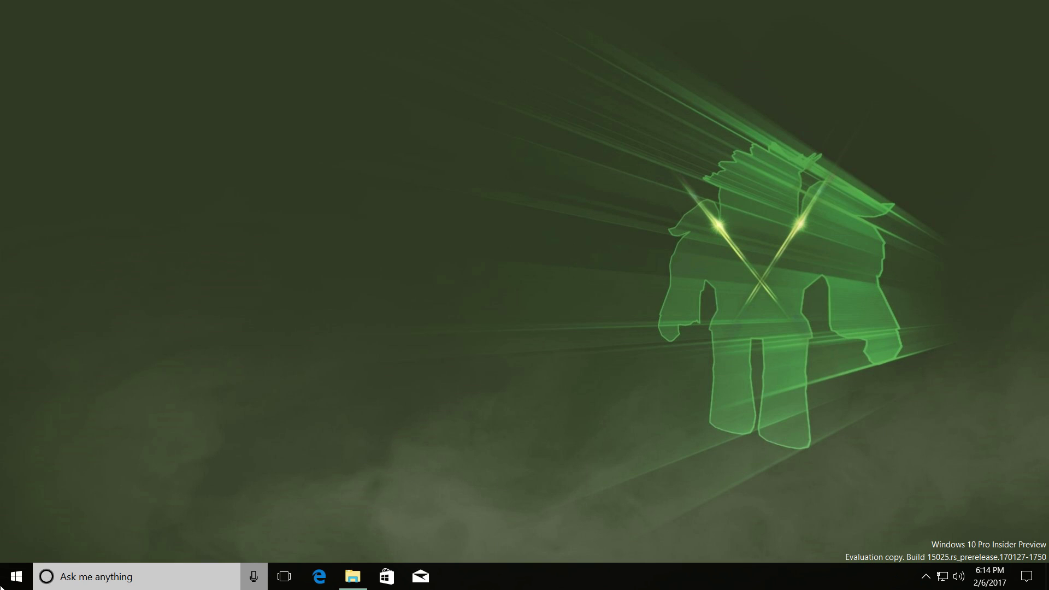
- Try to launch Windows PowerShell from the Windows PowerShell folder of the installed apps, and dismiss the resulting message
click(11, 585)
scroll(79, 355, down, 5)
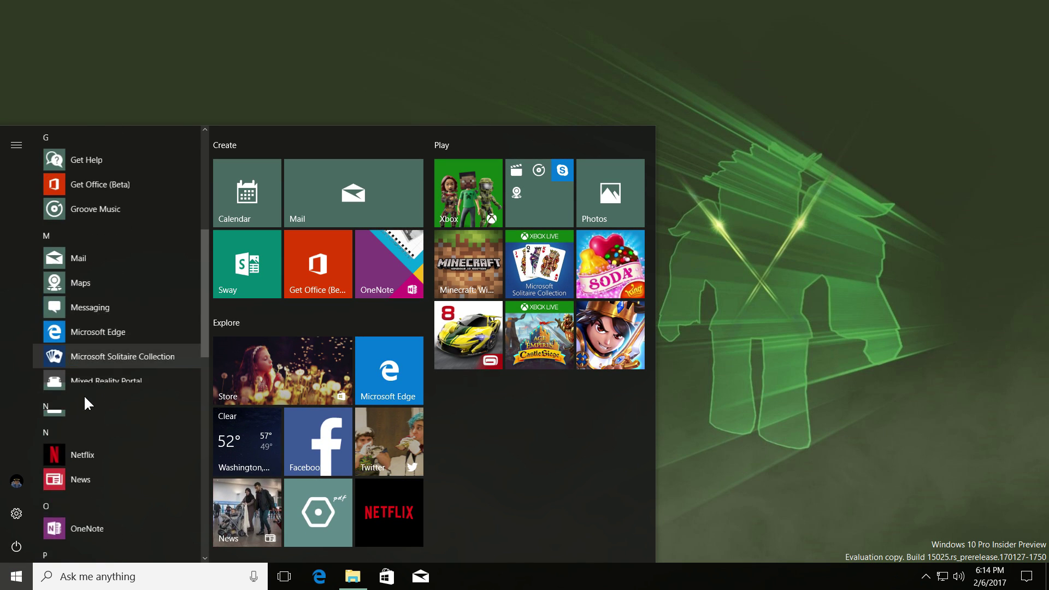
scroll(82, 394, down, 10)
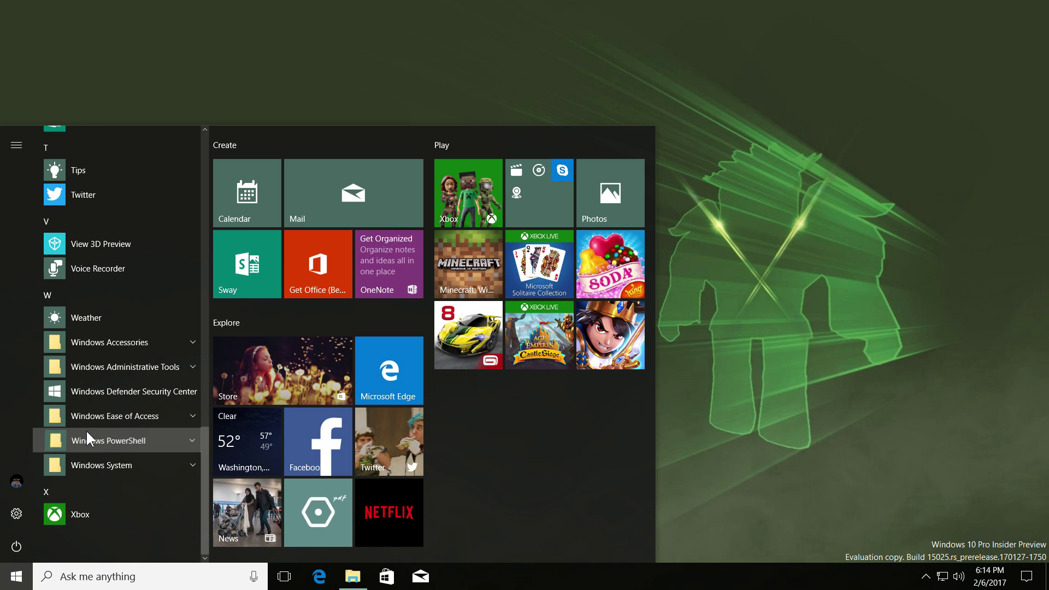
click(86, 432)
click(83, 463)
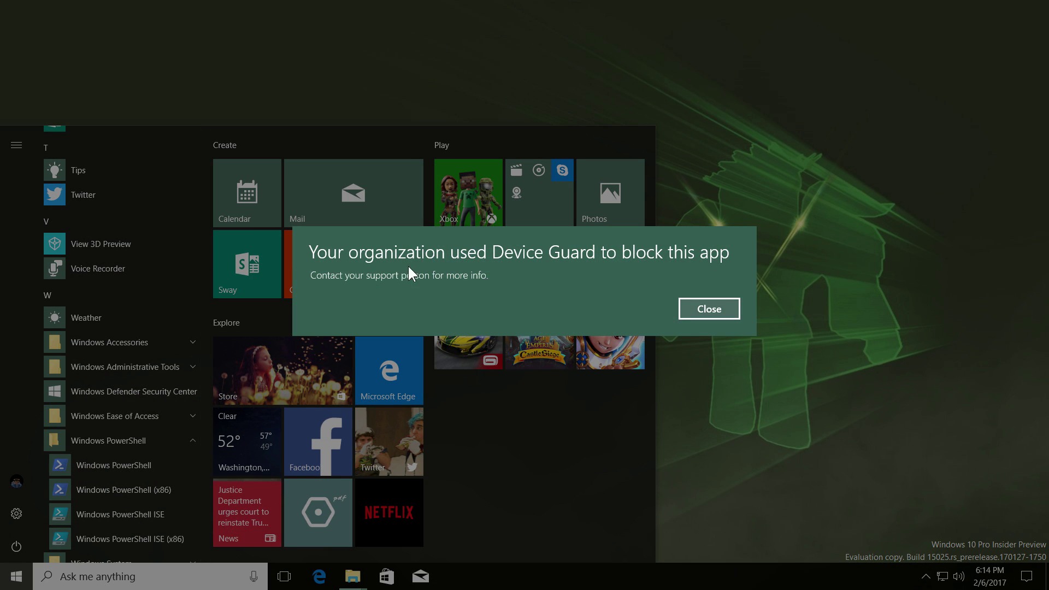
click(699, 310)
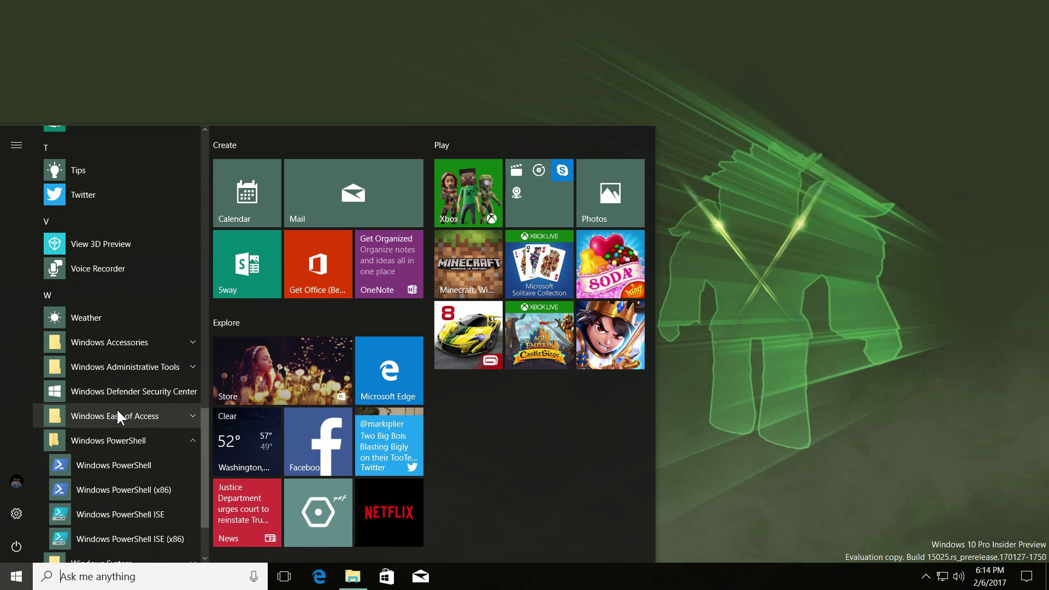
- Launch Magnifier from the Windows Ease of Access apps and close it again
click(115, 413)
click(100, 443)
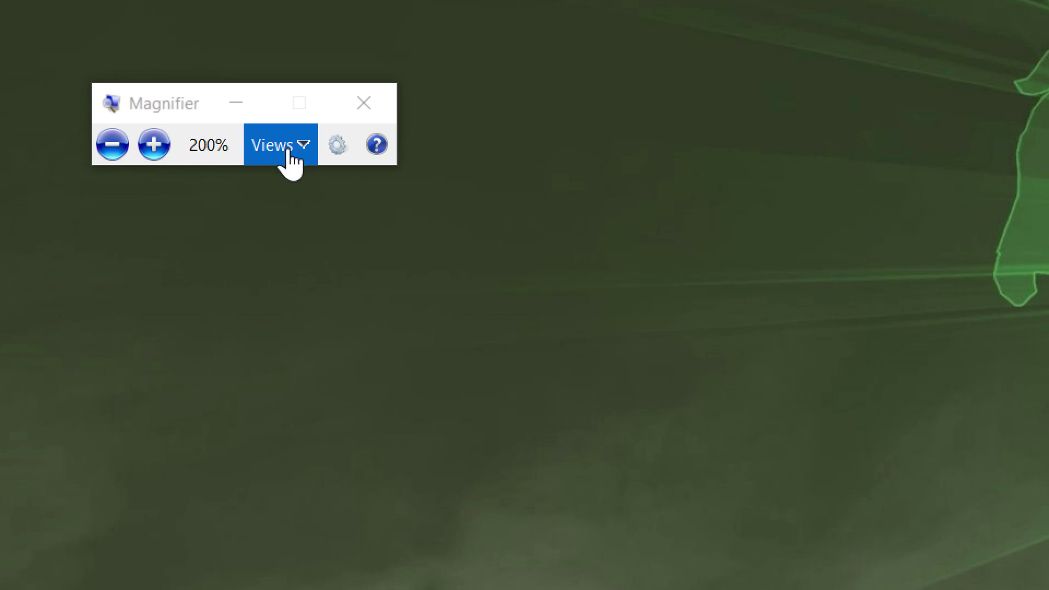
click(365, 104)
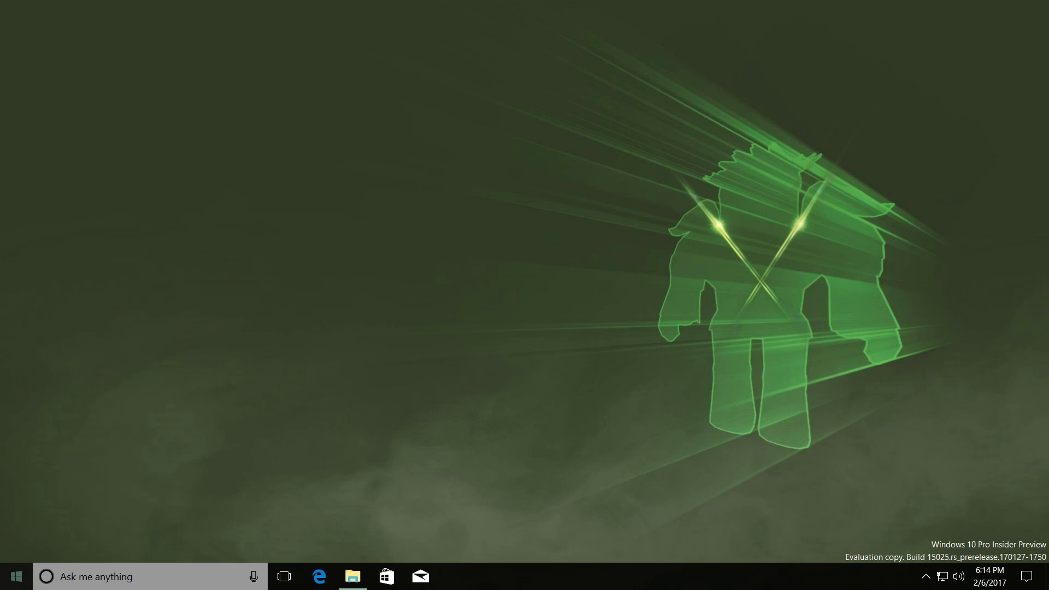
- Launch the Store app and close its window
key(super)
scroll(91, 339, down, 3)
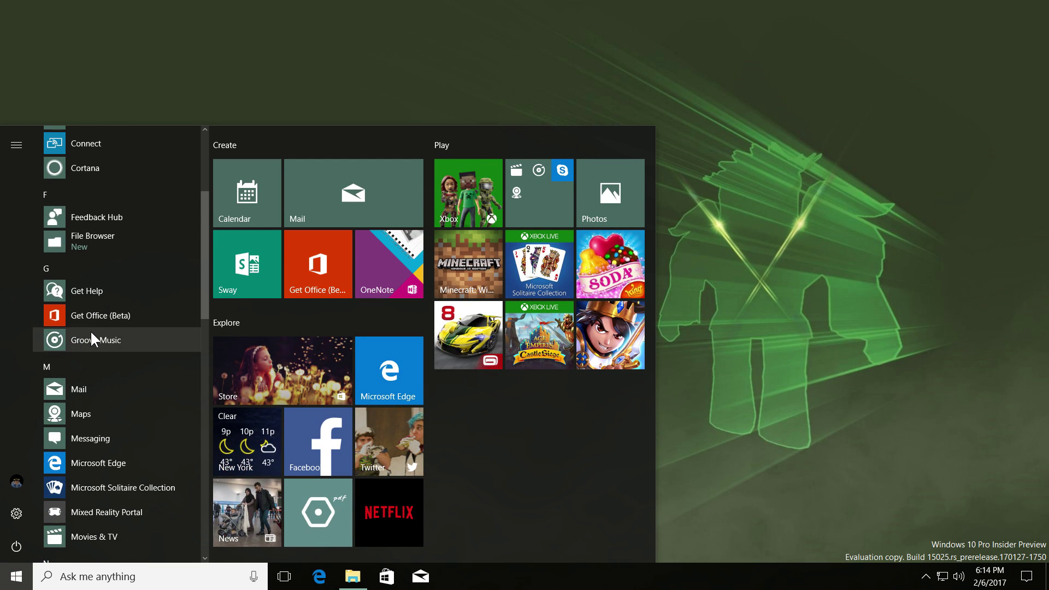
click(334, 352)
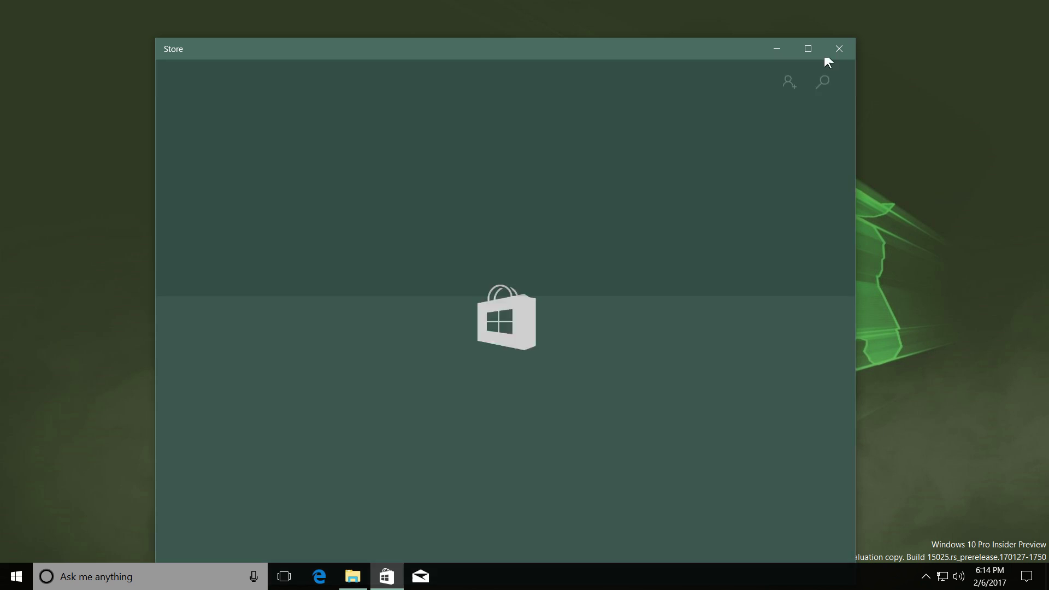
click(839, 48)
- Try to launch the command prompt by searching for cmd, and dismiss the resulting message
click(127, 580)
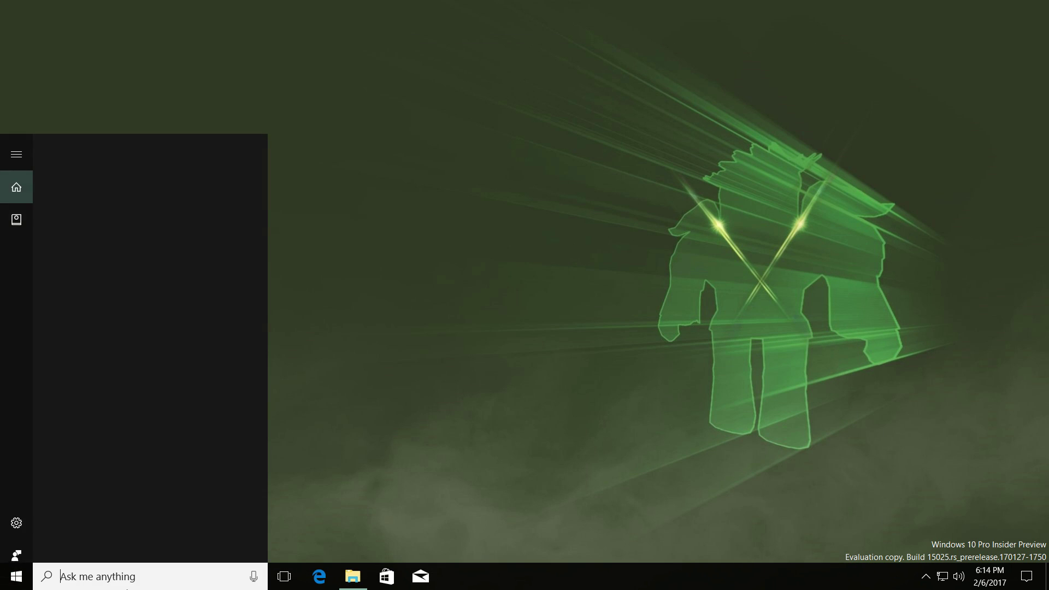
text(cmd)
key(Return)
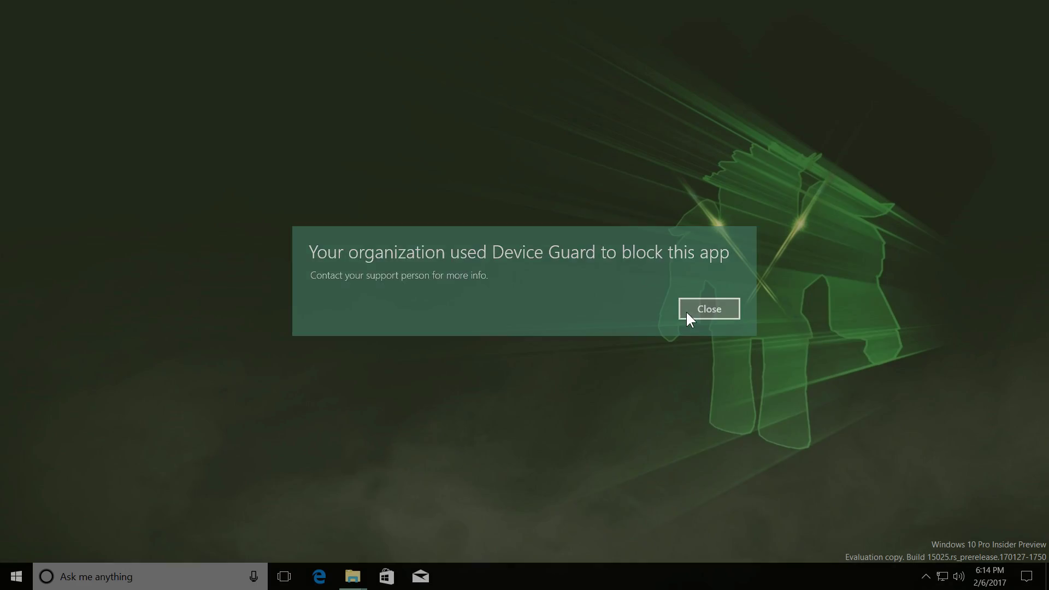
click(686, 310)
key(super)
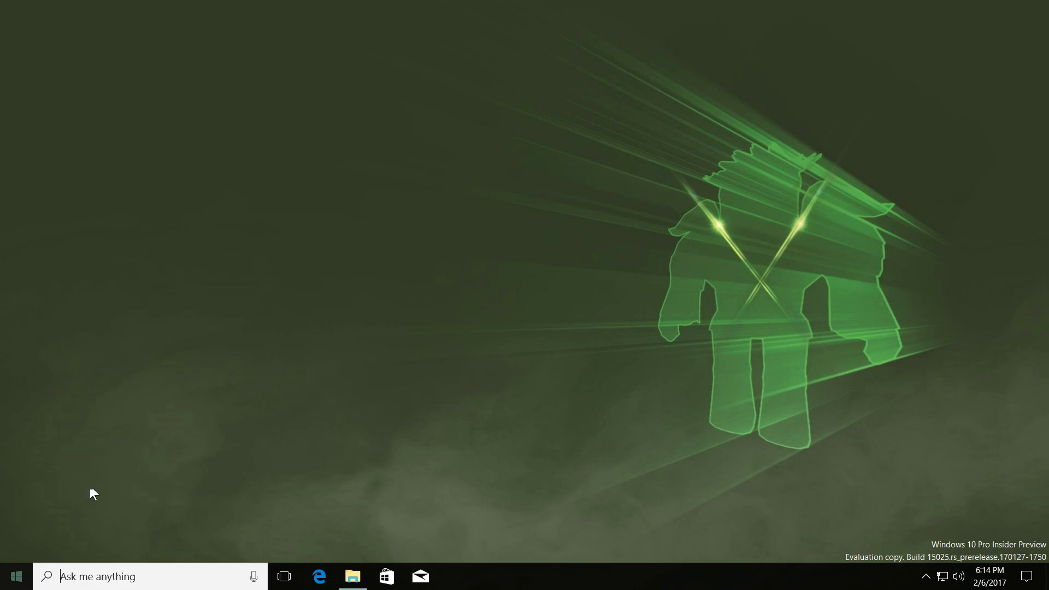
scroll(97, 485, down, 15)
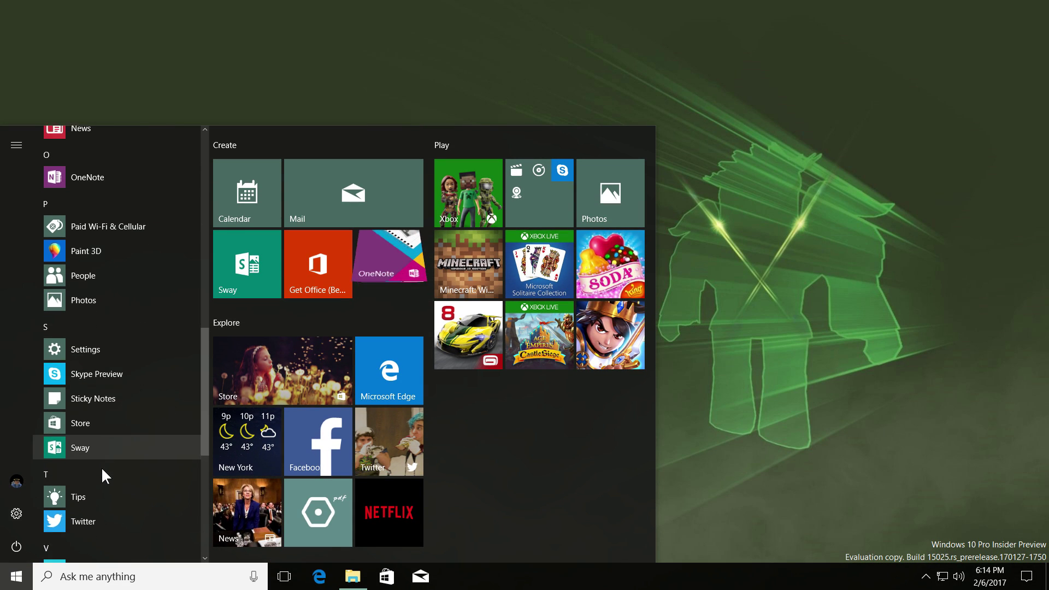
click(868, 435)
- Restore the Local Disk (C:) window, move and shrink it, and select all files and folders in it
click(354, 576)
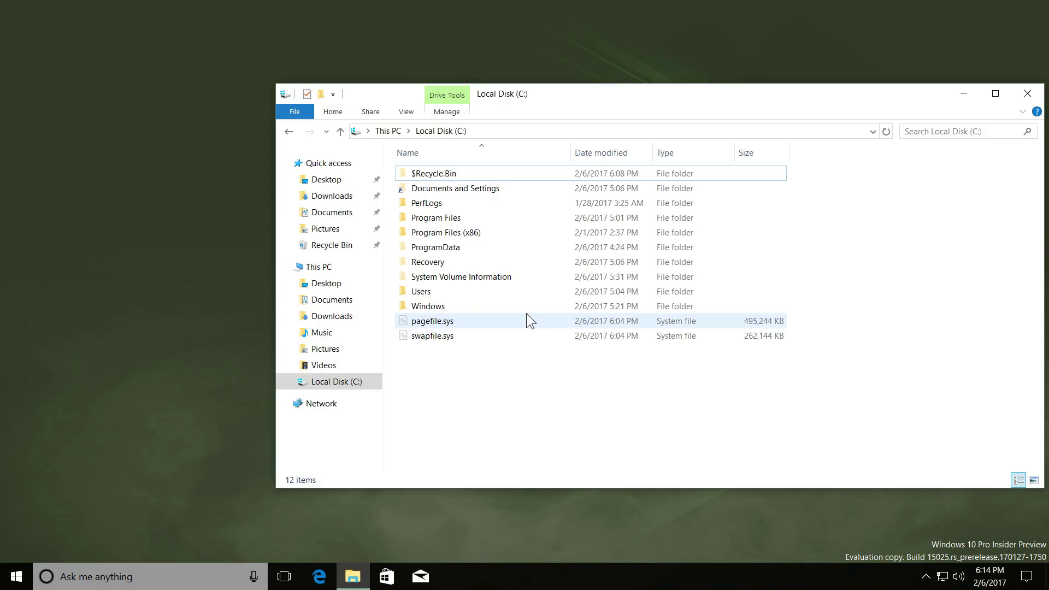
drag(477, 113, 323, 108)
drag(830, 498, 662, 410)
drag(266, 388, 213, 49)
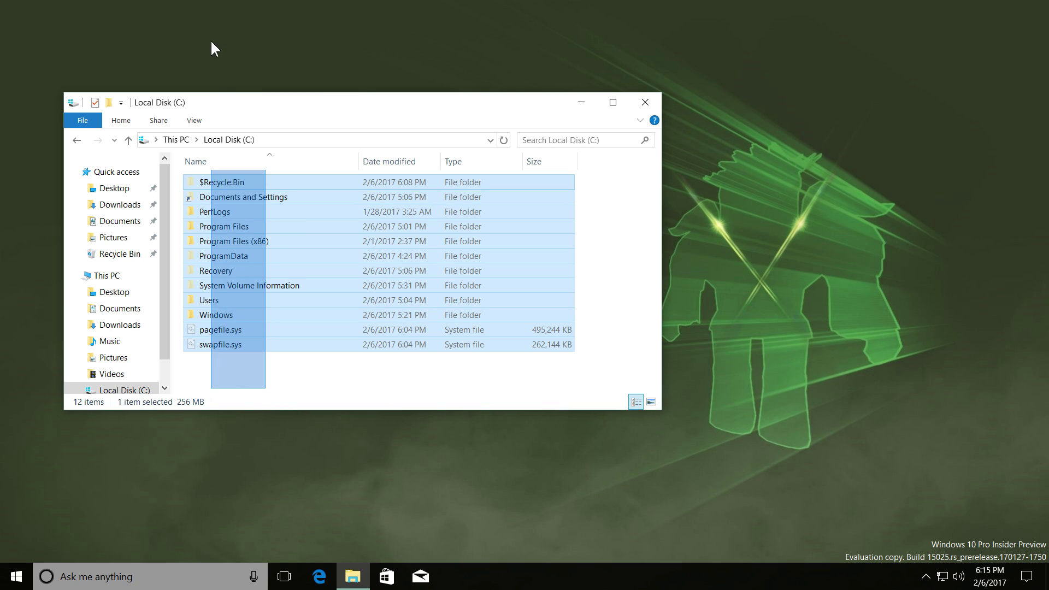
- Open Task Manager and put its window away to return to the Local Disk (C:) window
right_click(591, 576)
click(631, 523)
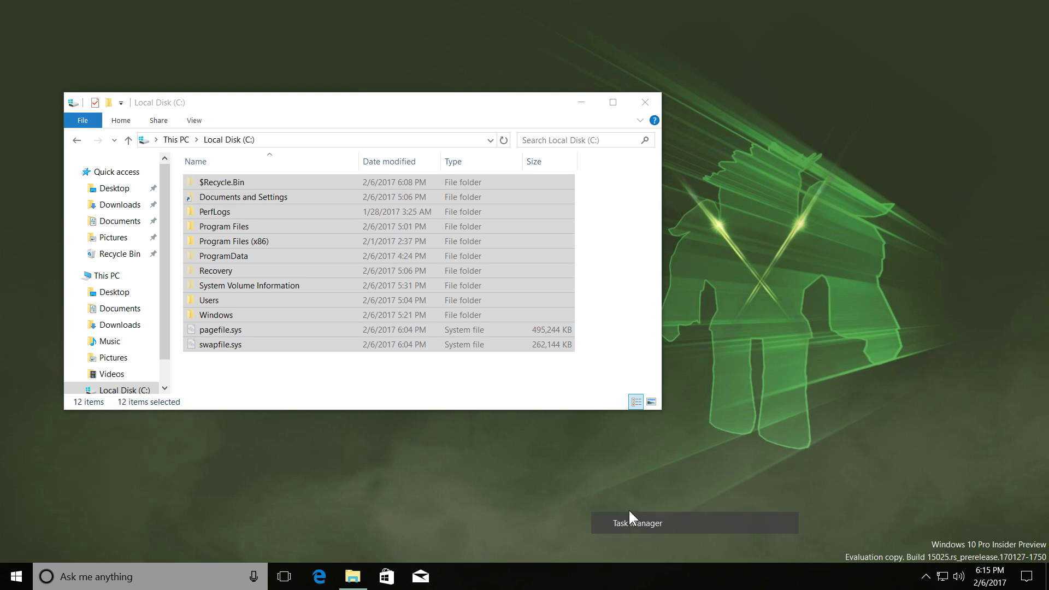
click(346, 139)
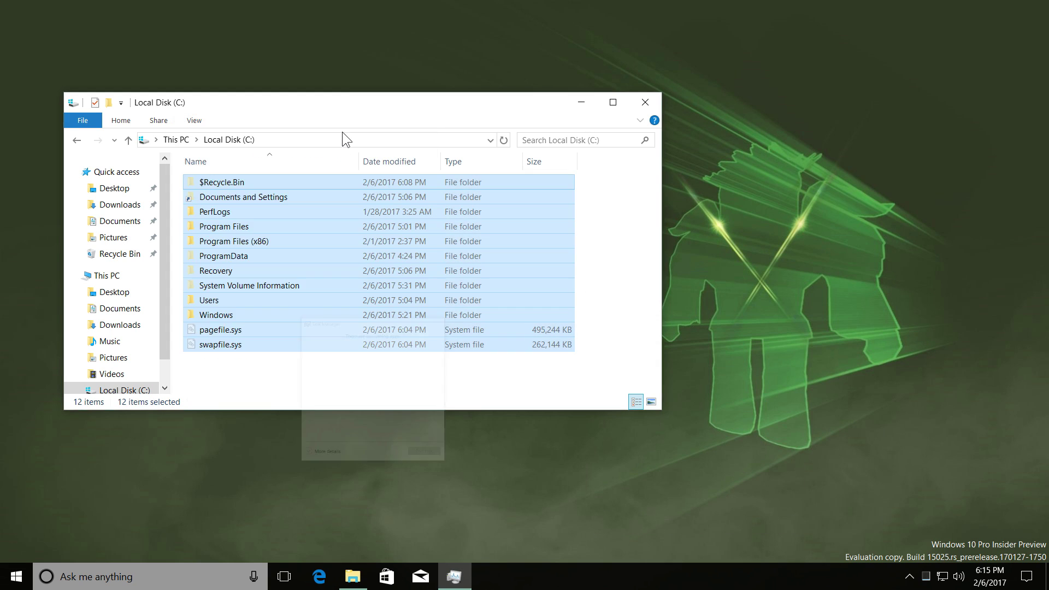
- Delete all selected items on Local Disk (C:), expand the progress details and move the progress dialog clear of the folder window
right_click(221, 252)
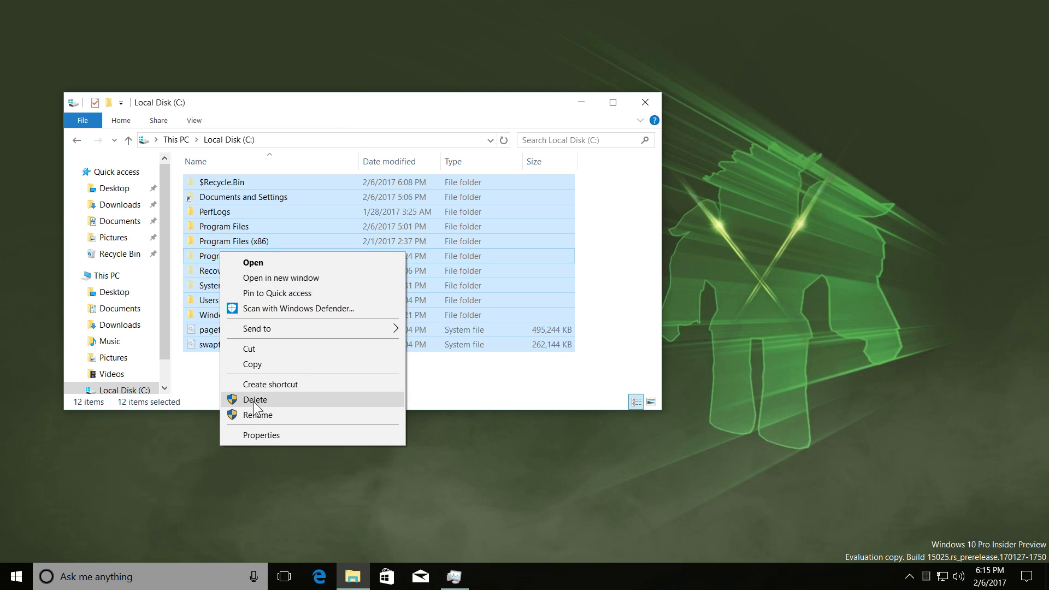
click(254, 401)
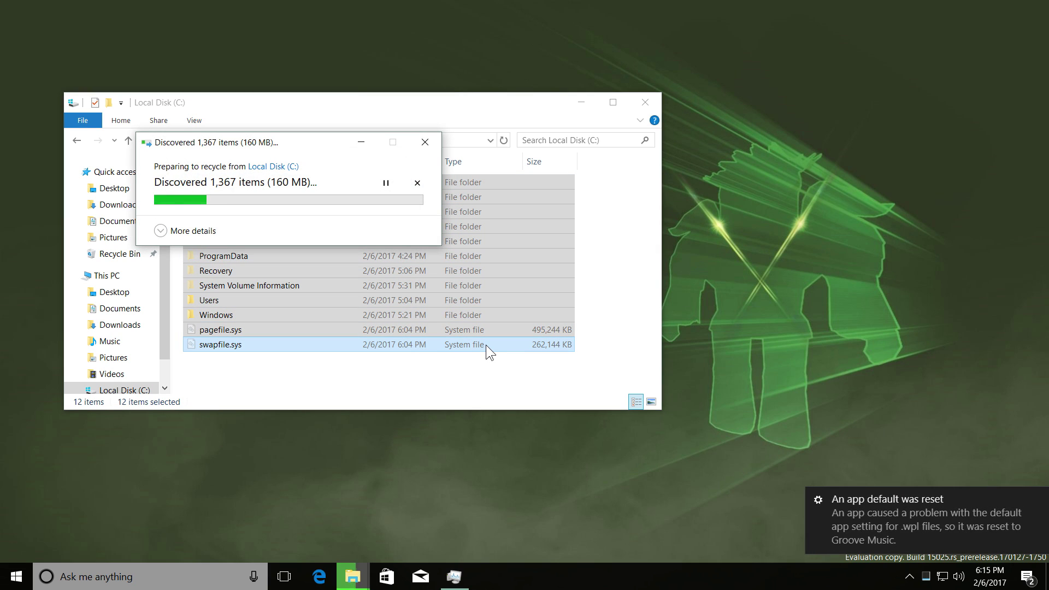
click(164, 236)
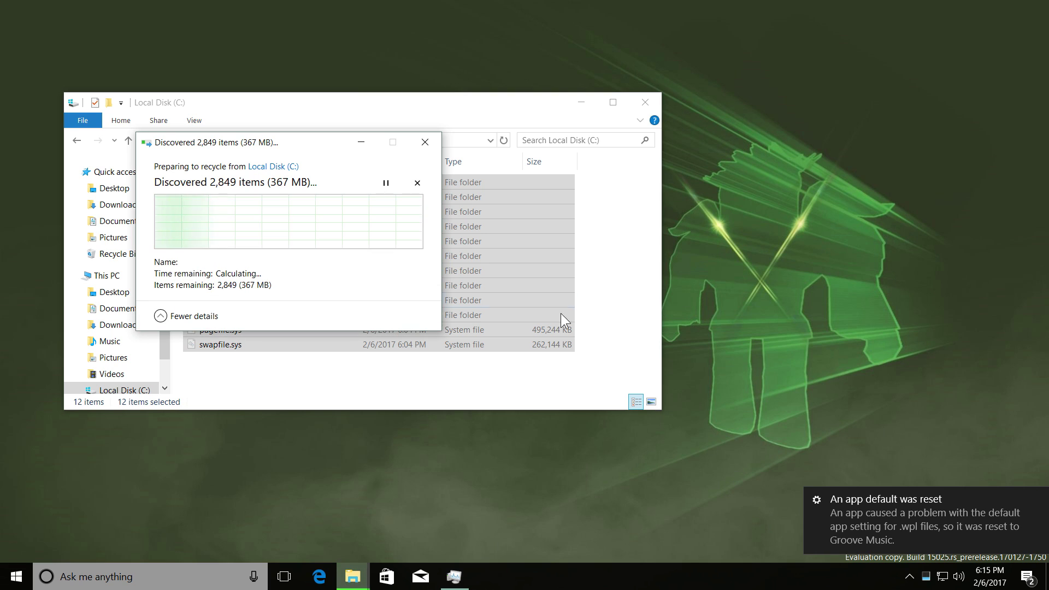
drag(208, 149, 768, 65)
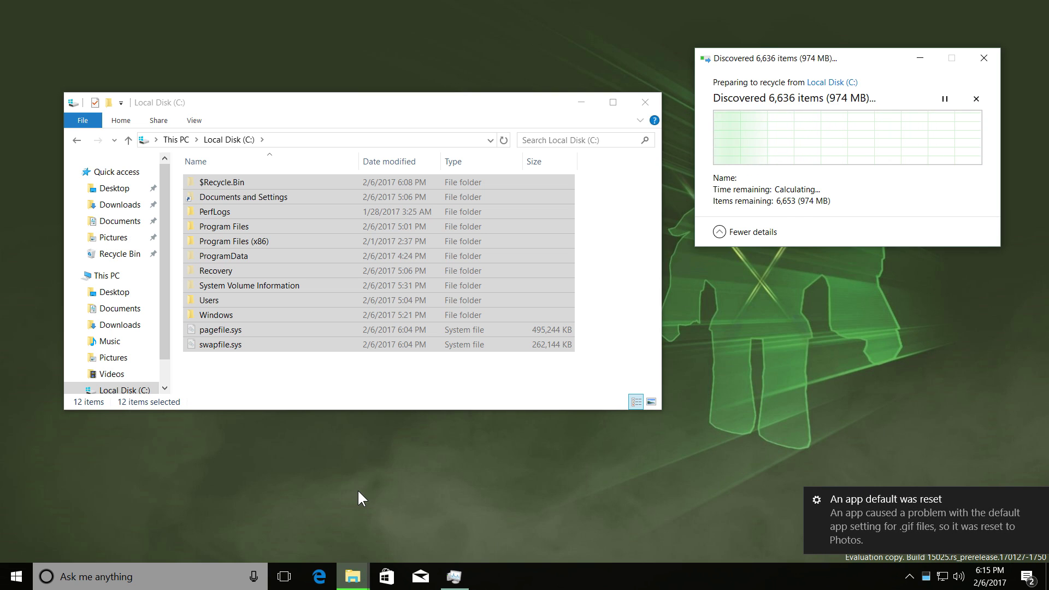
- Examine the installed apps list with the Windows System folder expanded, and close the list
key(super)
scroll(61, 473, down, 15)
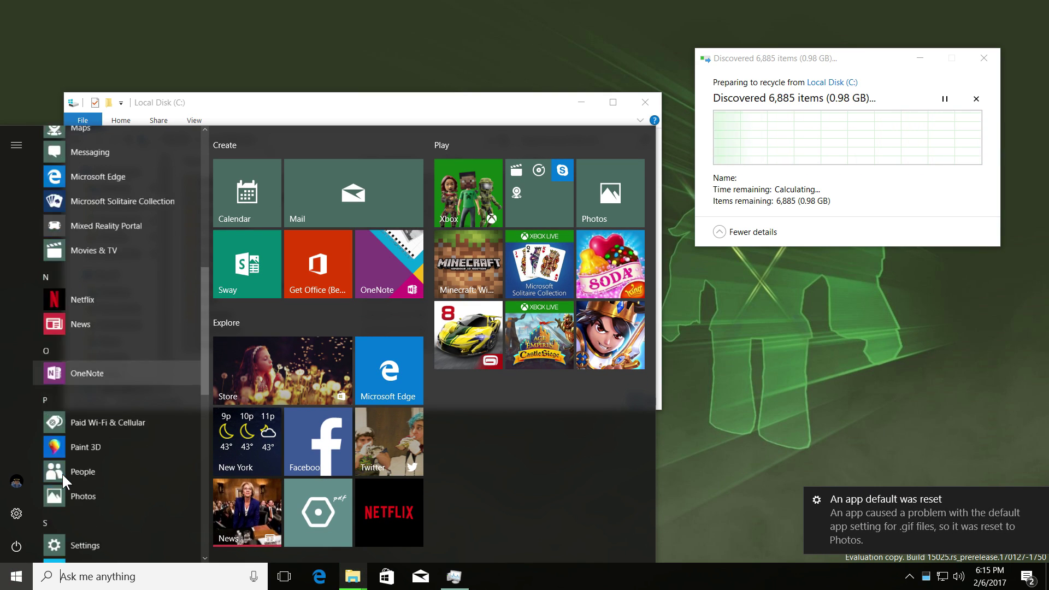
click(71, 465)
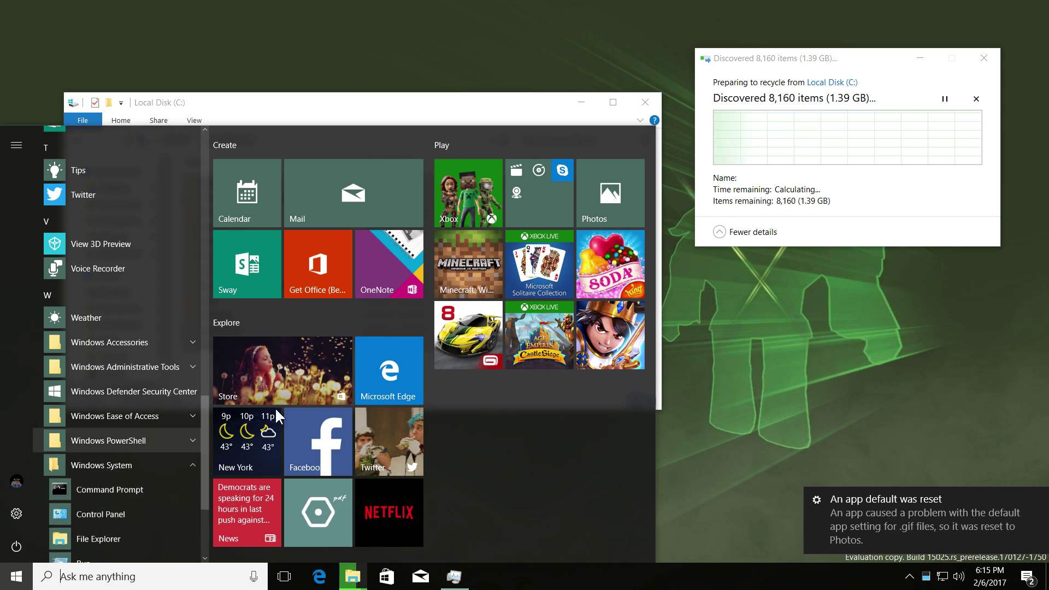
click(827, 336)
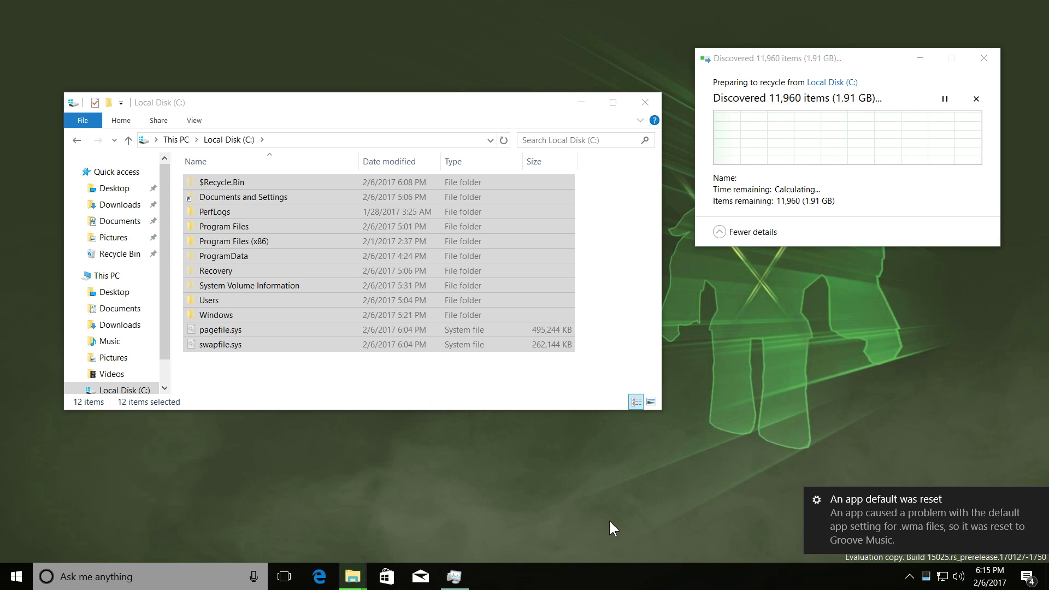
- Clear the selection on Local Disk (C:), look inside Program Files (x86) and go back to the drive's root
click(272, 381)
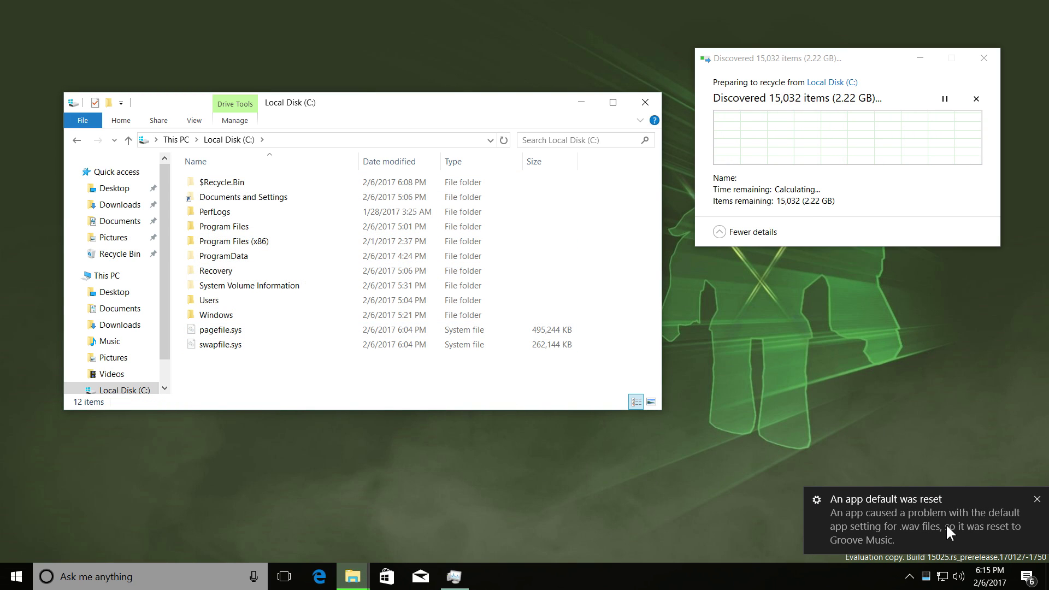
double_click(262, 236)
key(alt+Left)
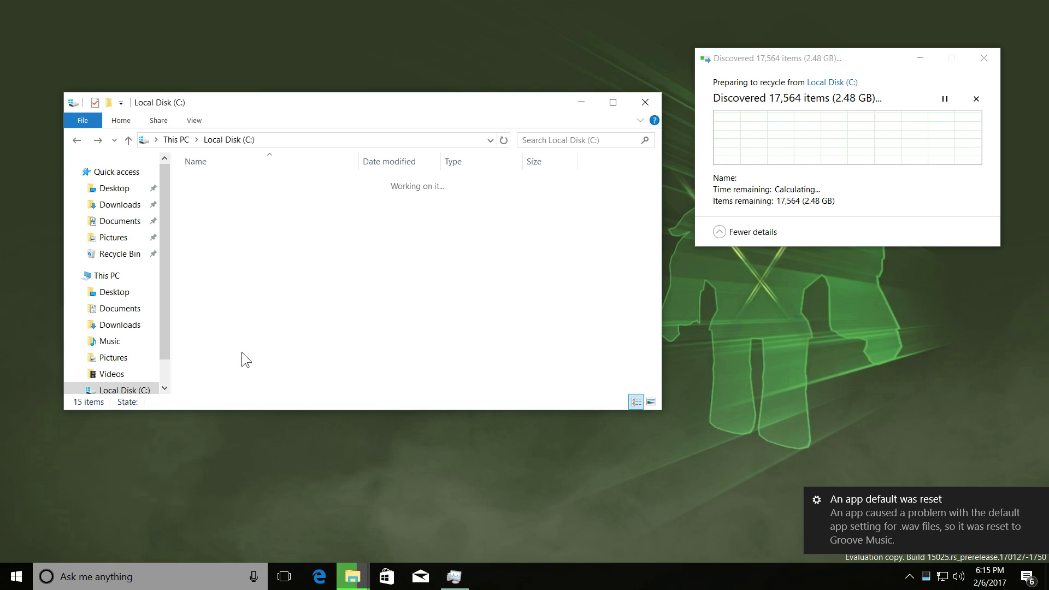
click(235, 376)
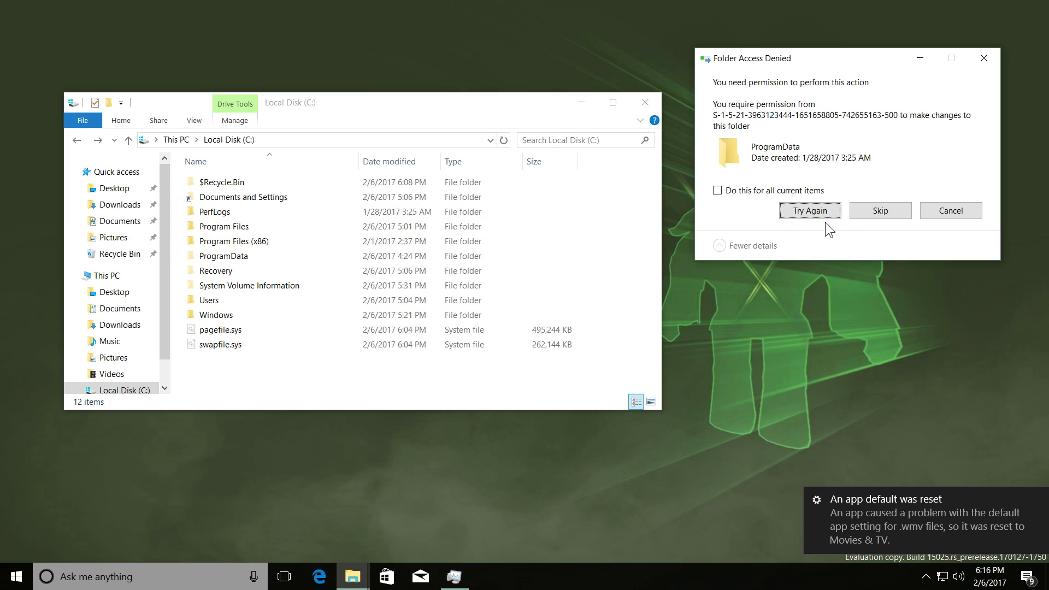
- Skip the access-denied ProgramData folder and apply this choice to all current items
click(793, 192)
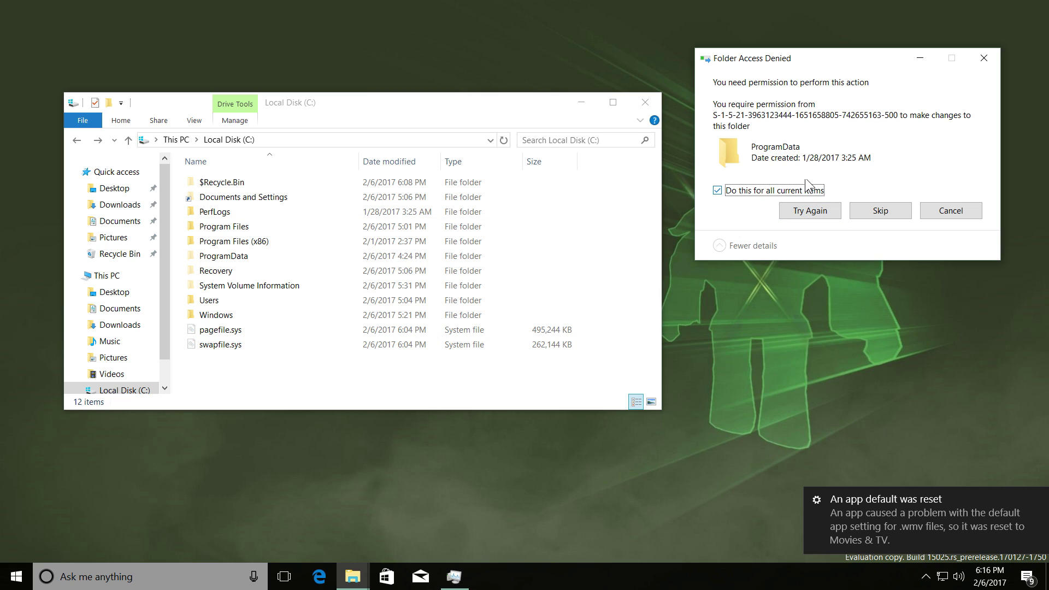
click(868, 212)
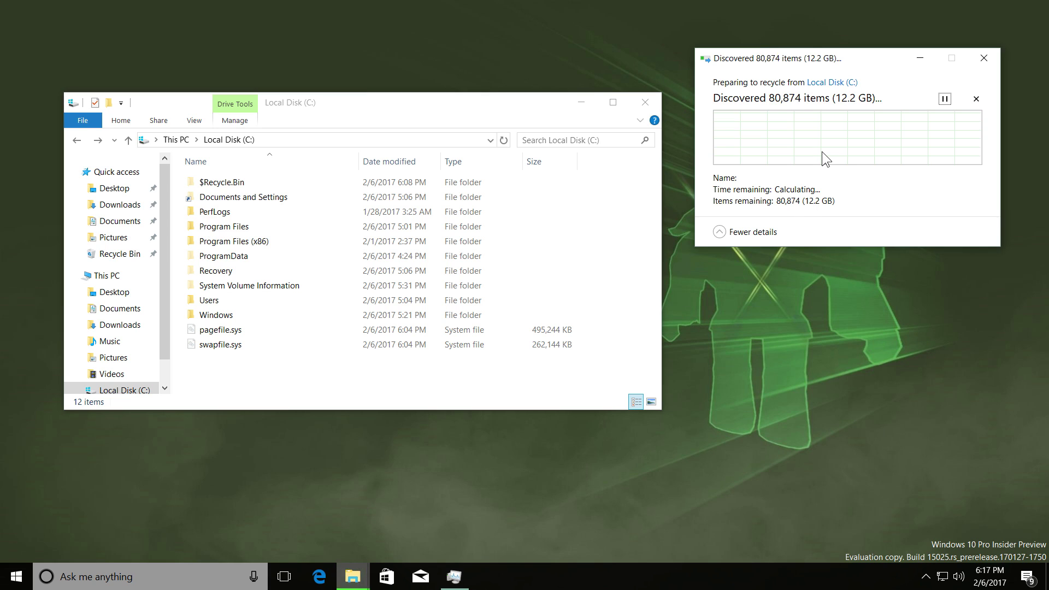
key(super)
click(953, 363)
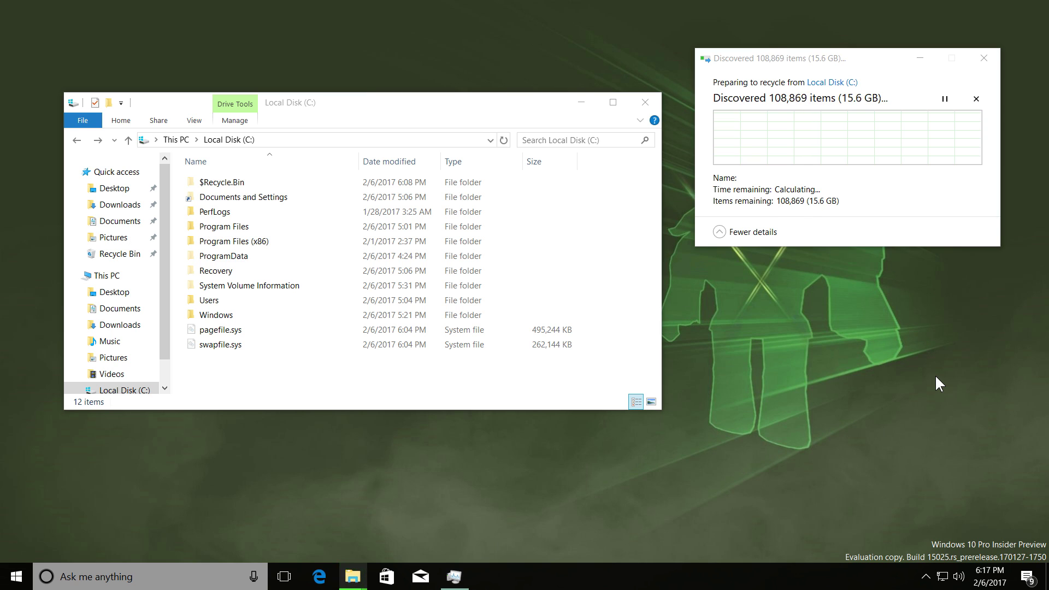
click(16, 576)
scroll(101, 427, down, 15)
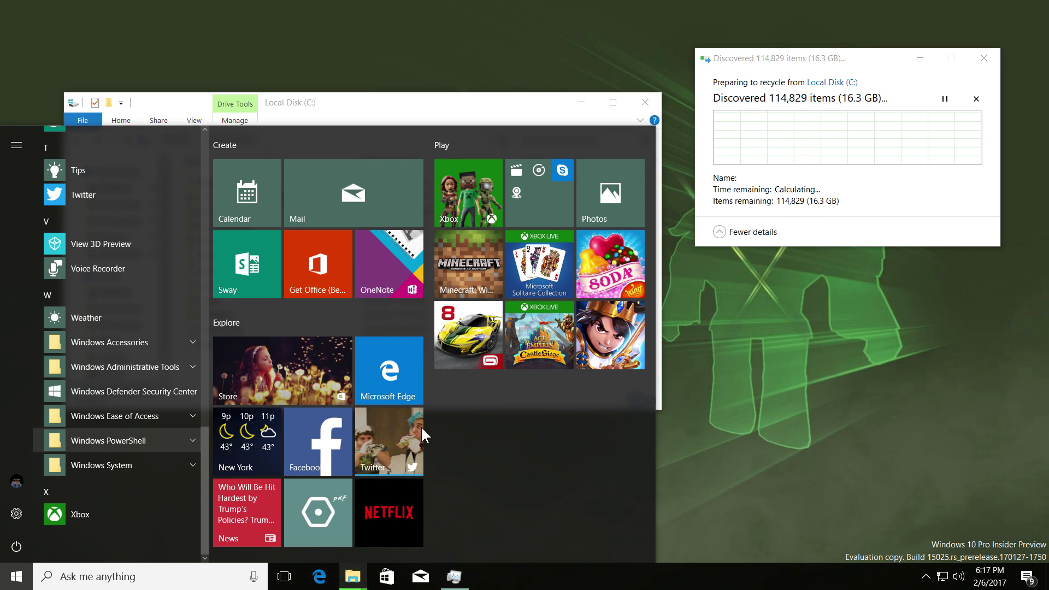
- Examine the Windows PowerShell, Administrative Tools and Accessories folders in the installed apps list, and close the list
click(101, 431)
click(142, 370)
click(130, 347)
scroll(130, 348, down, 6)
click(789, 356)
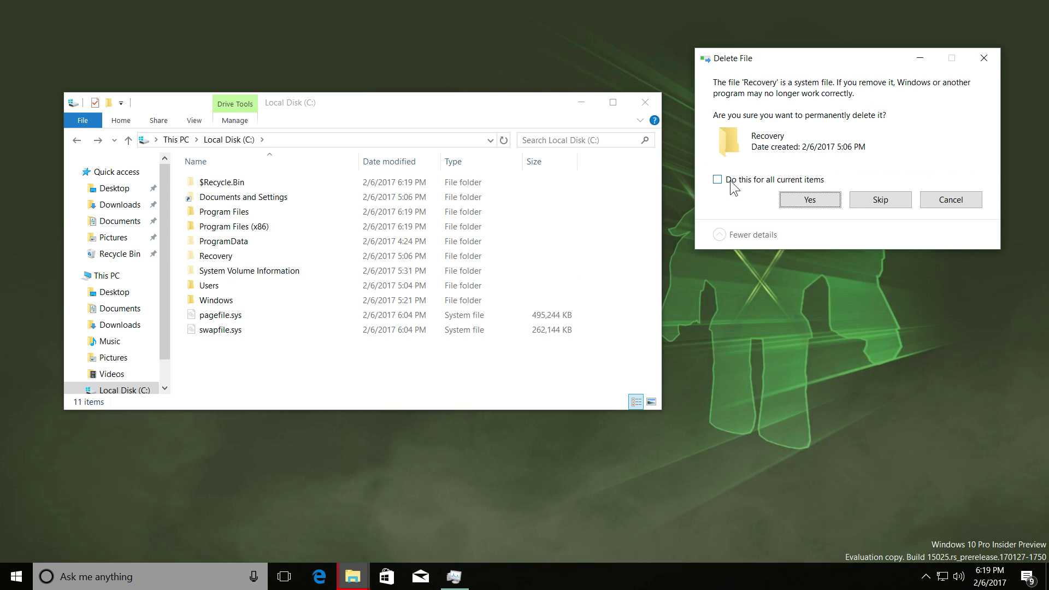
- Confirm permanent deletion of the Recovery system item and apply this choice to all current items
click(730, 180)
click(809, 199)
key(Return)
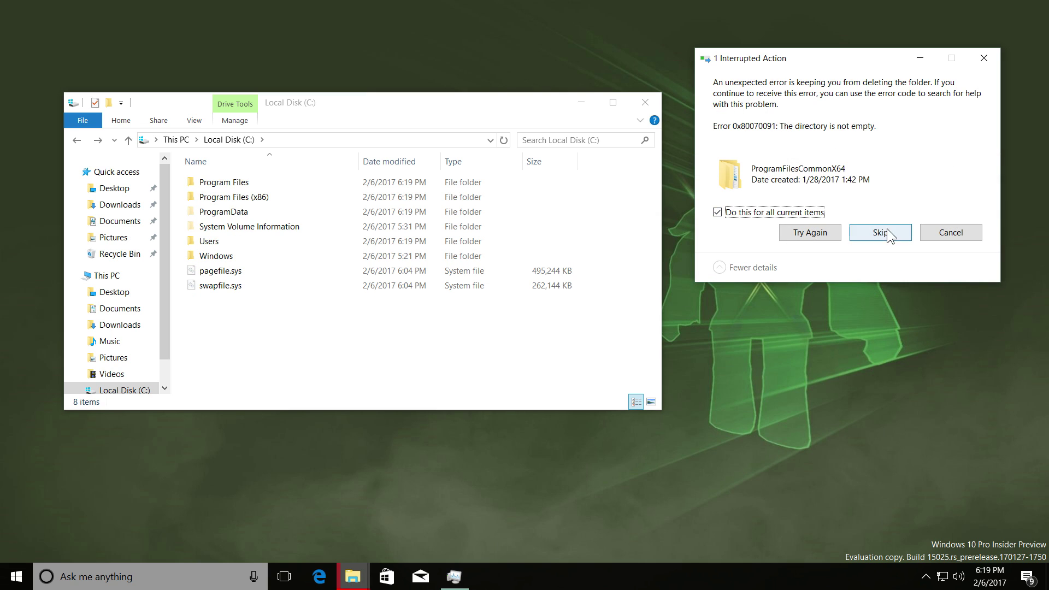
- Skip the undeletable ProgramFilesCommonX64 folder, the in-use Events_CostDeferred.rbs file and other blocked items, applying each choice to all current items
click(880, 233)
click(782, 195)
click(874, 220)
click(786, 188)
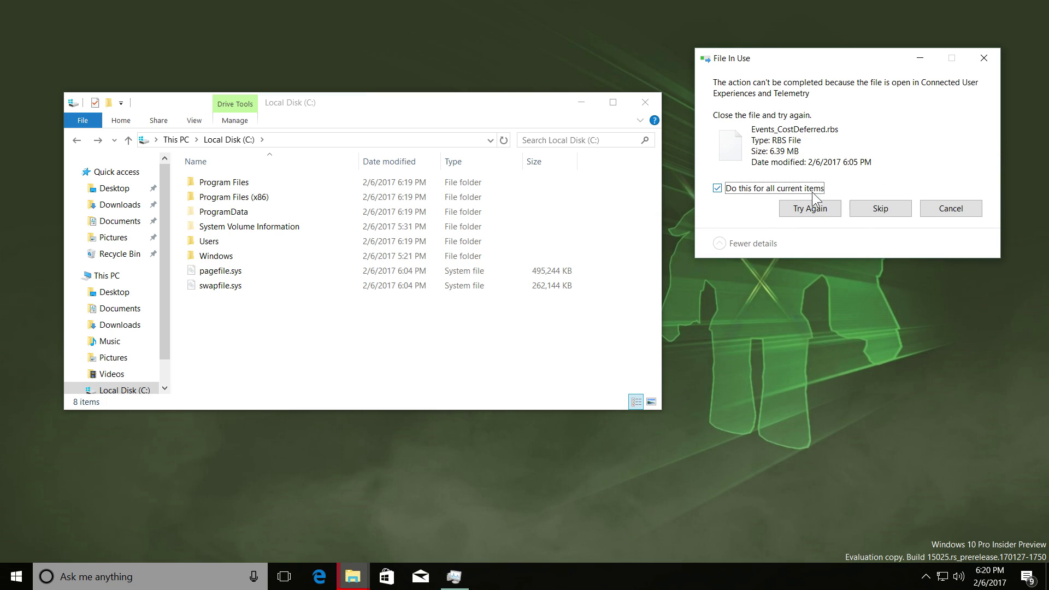
click(898, 206)
click(761, 179)
click(880, 199)
- Search Local Disk (C:) for *.exe files and move the results window aside
double_click(279, 257)
click(77, 140)
click(579, 142)
text(*.exe)
drag(511, 99, 594, 88)
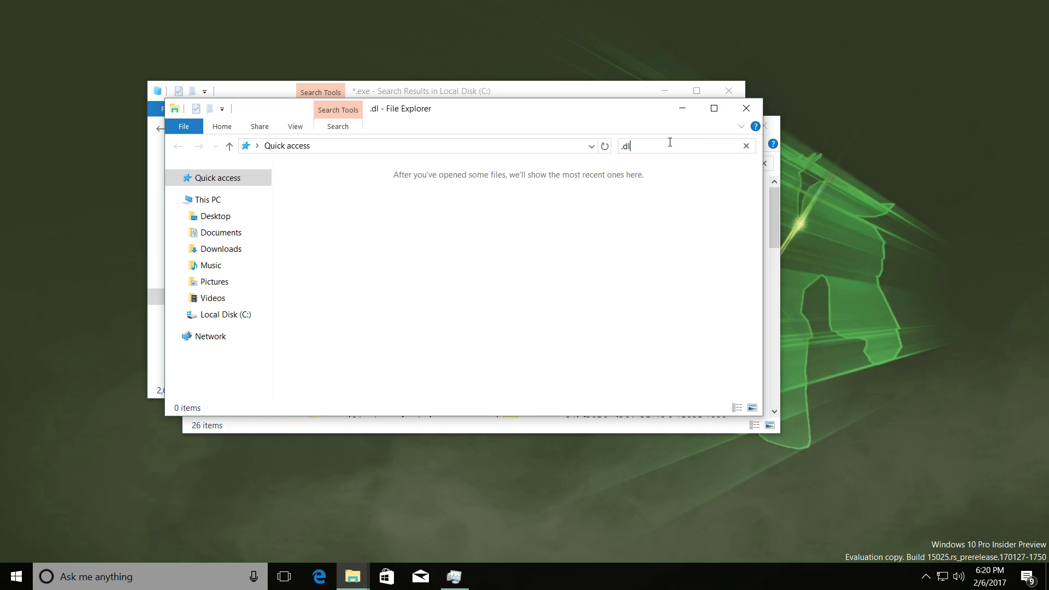
- Spread the search windows apart across the desktop and select all *.exe results
drag(628, 109, 950, 280)
drag(574, 126, 920, 44)
drag(524, 91, 397, 67)
click(317, 173)
key(ctrl+a)
- Move the remaining search window and use it to search Local Disk (C:) for *.dll files
drag(974, 281, 848, 217)
double_click(542, 437)
click(849, 257)
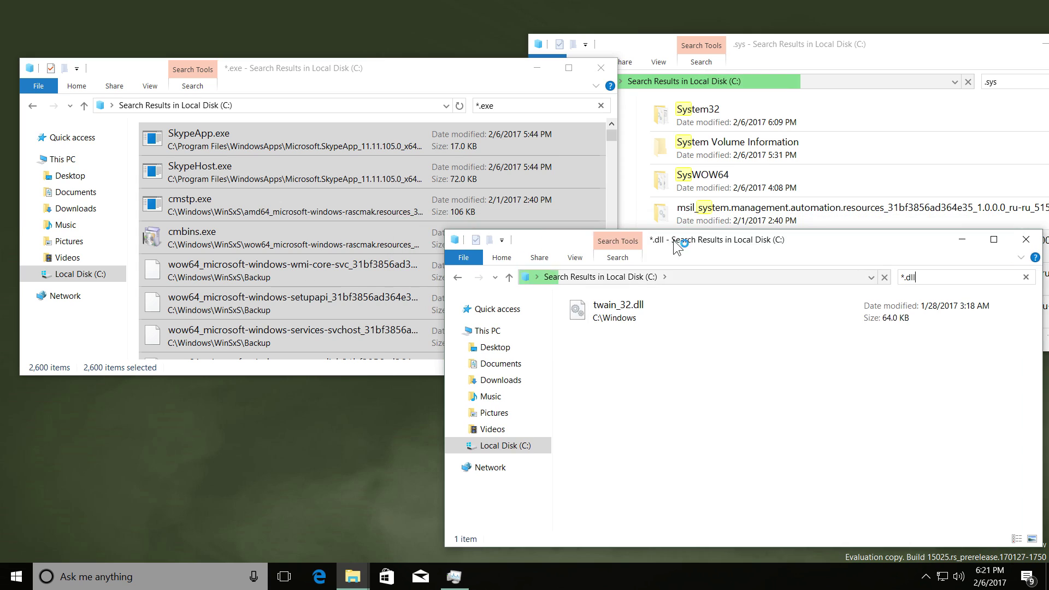
- Show Local Disk (C:) in another window, move it clear of the others and begin a wildcard search there
drag(398, 11, 475, 269)
click(144, 475)
click(562, 310)
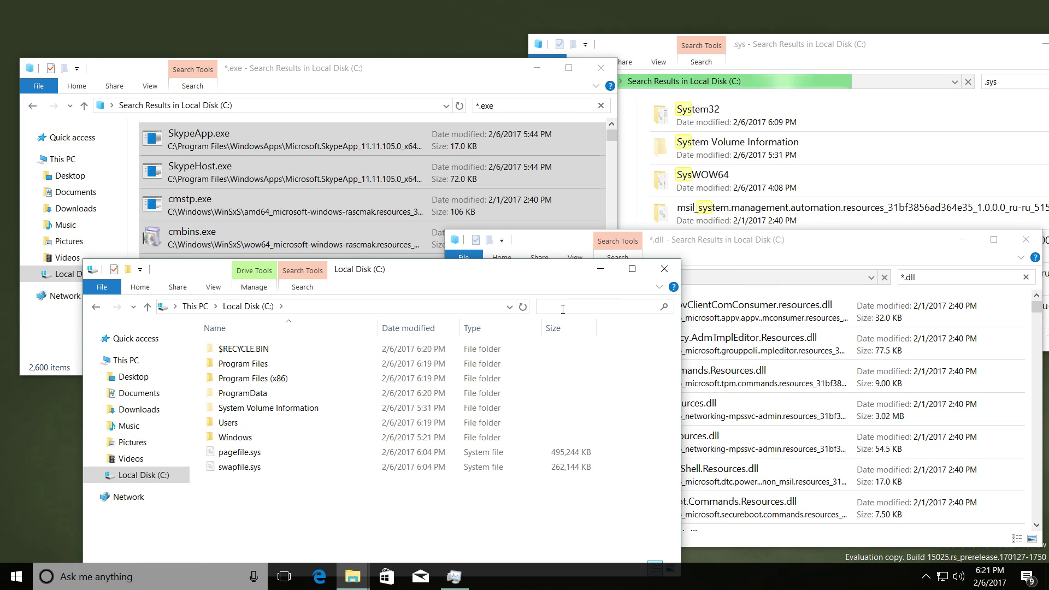
text(*.)
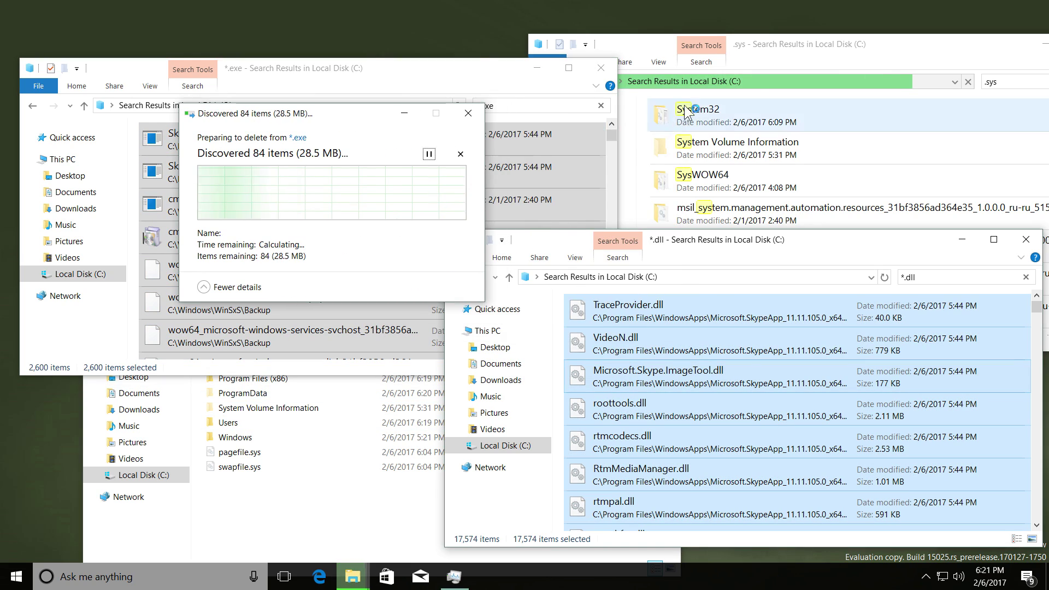
- Select all .sys search results on Local Disk (C:) and delete them
key(super)
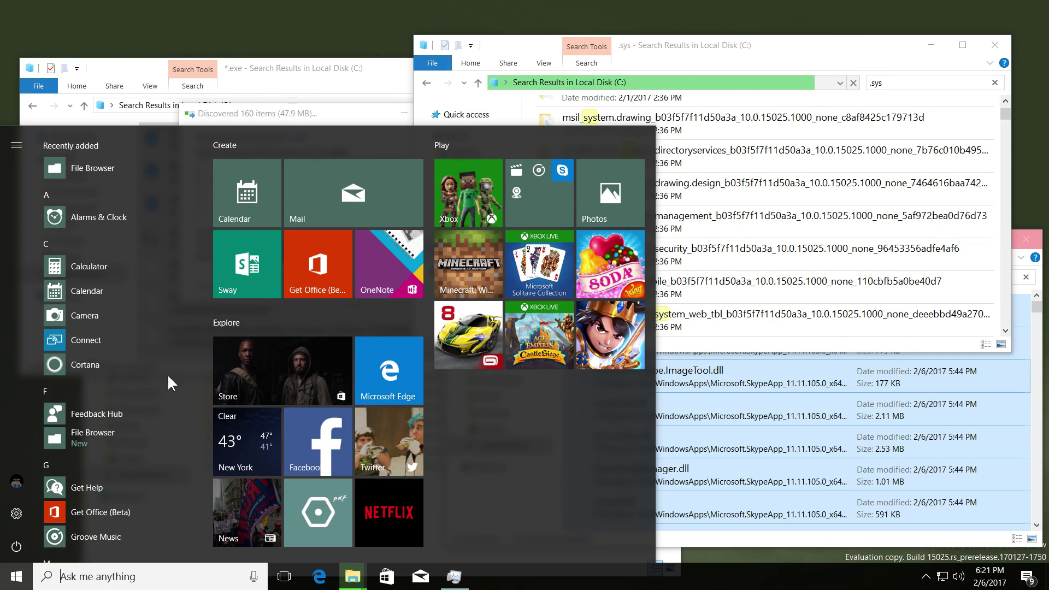
click(530, 182)
drag(529, 131, 573, 197)
right_click(527, 181)
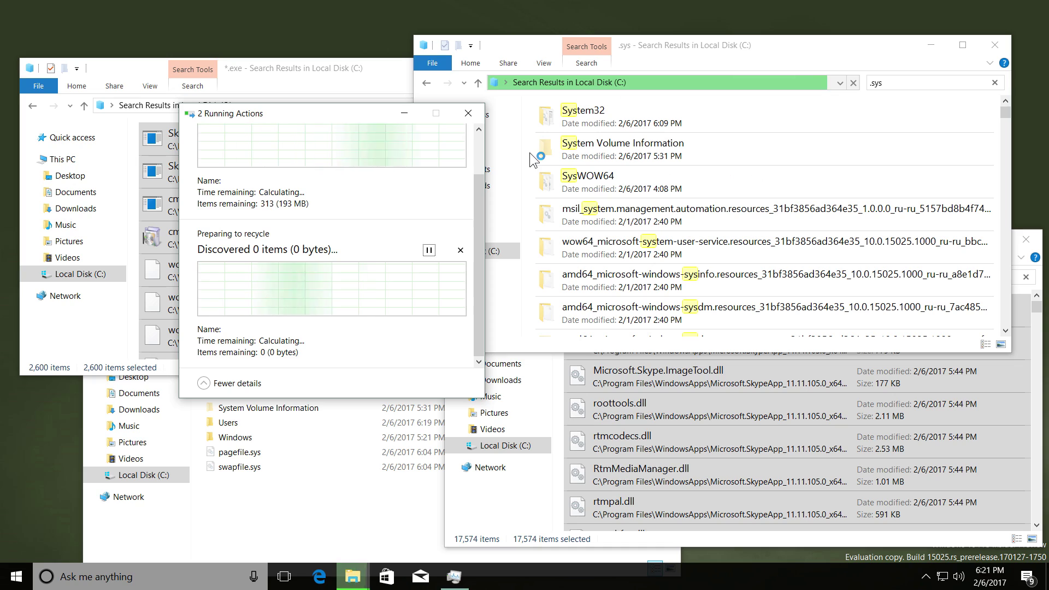
key(Delete)
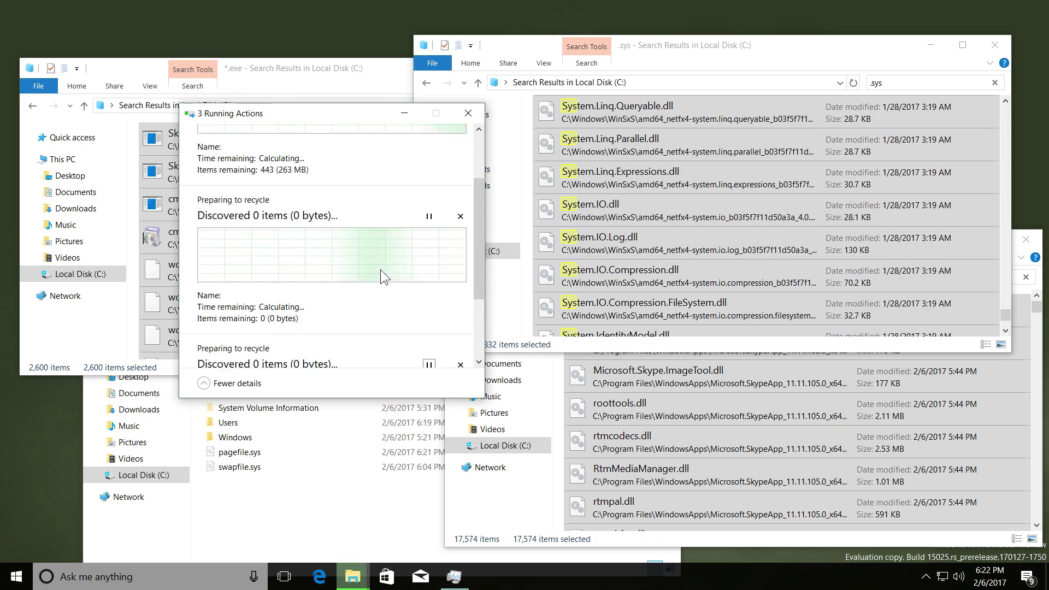
- Move the progress dialog off the drive window and delete everything in the WindowsApps folder inside Program Files
drag(361, 118, 781, 83)
click(247, 453)
click(243, 363)
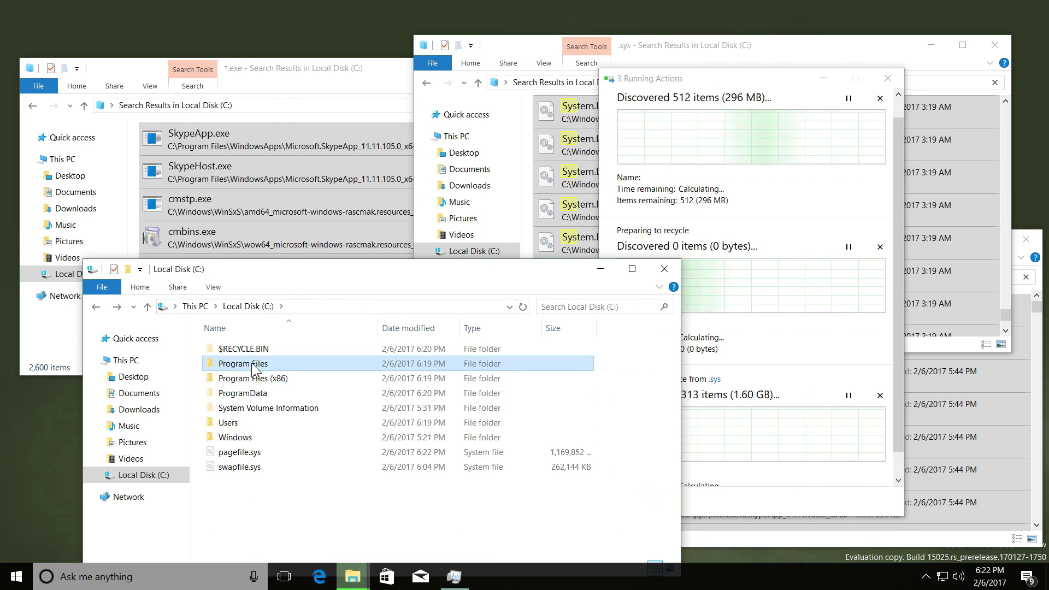
double_click(243, 364)
key(ctrl+a)
key(Delete)
- Skip the in-use Microsoft.VCLibs.140.00 folder and apply this choice to all current items
click(790, 464)
click(622, 447)
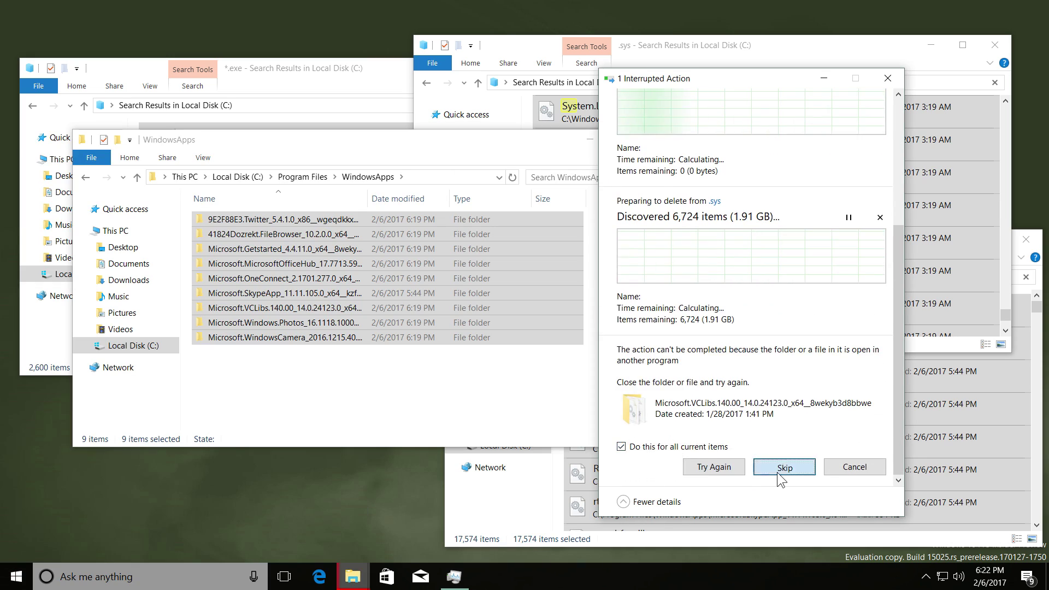
click(779, 471)
- Resize the Maps tile in the Play group's tile folder to Large and turn its live tile on
click(17, 577)
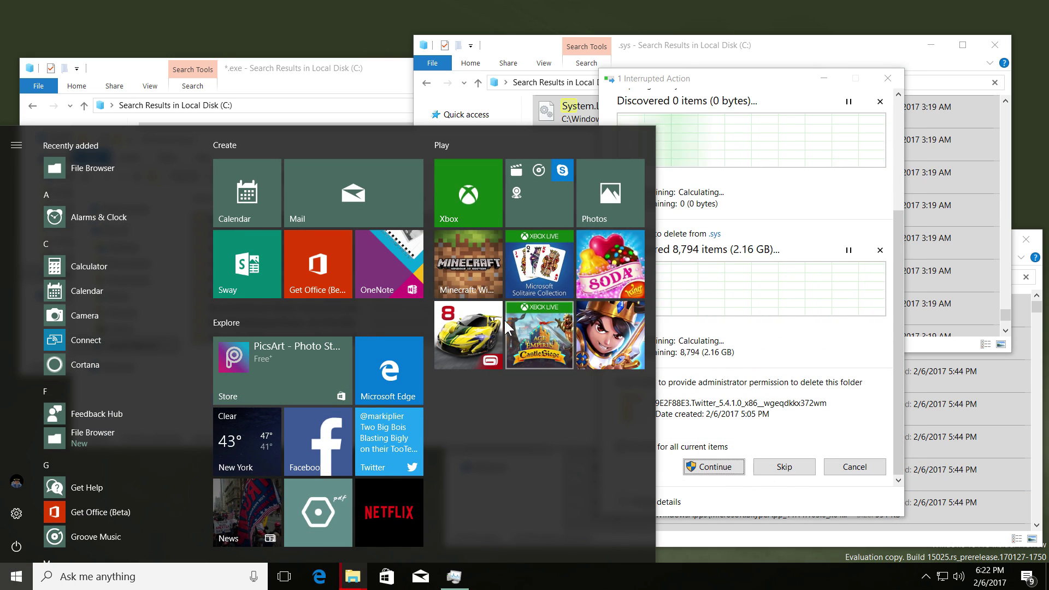
click(539, 196)
right_click(541, 398)
click(579, 433)
click(732, 433)
right_click(568, 391)
click(606, 450)
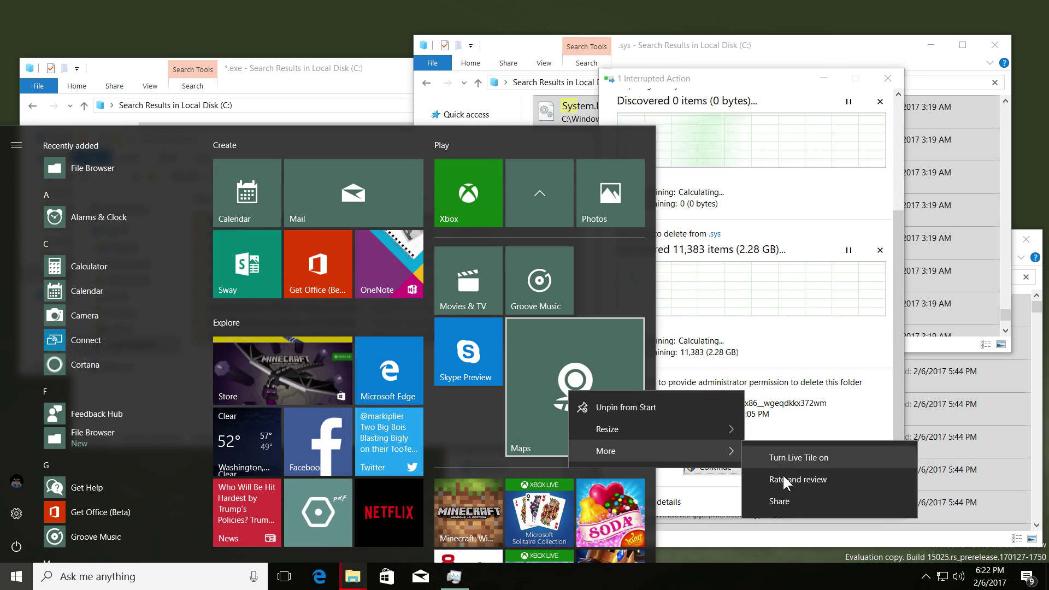
click(782, 465)
- Grant administrator permission to delete the Twitter app folder, and skip the other blocked WindowsApps items for all current items
click(713, 466)
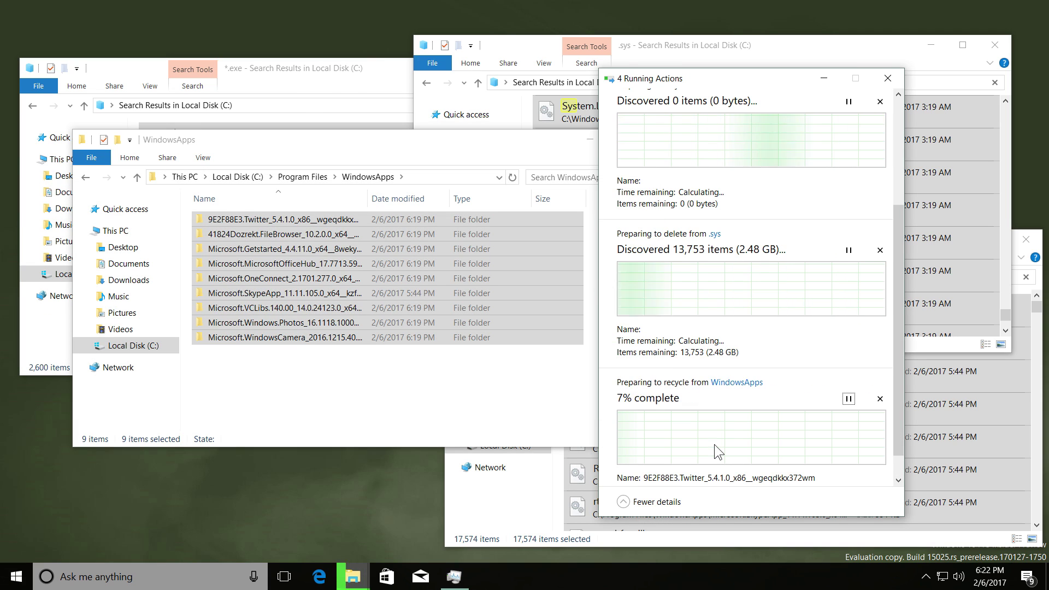
click(765, 459)
click(764, 464)
click(622, 447)
click(775, 473)
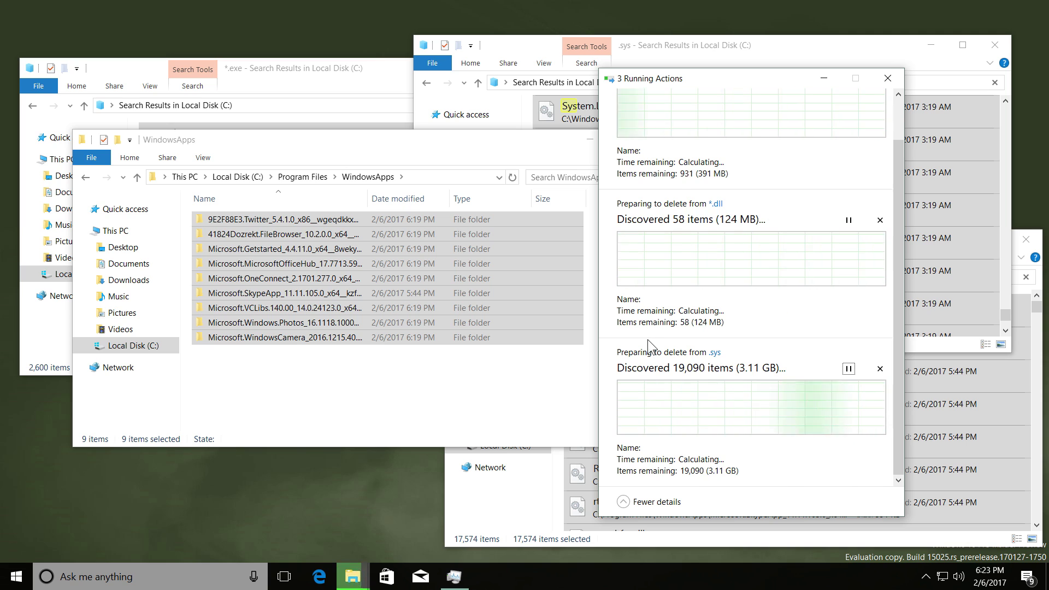
- Show the Windows Ink Workspace and touch keyboard buttons on the taskbar
key(super)
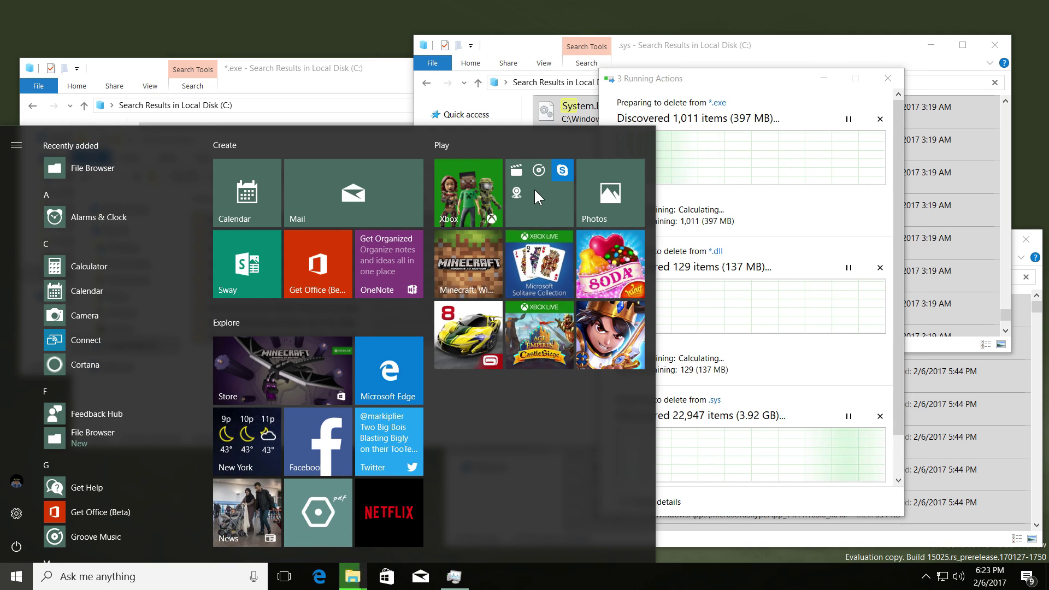
scroll(88, 410, down, 10)
right_click(1021, 582)
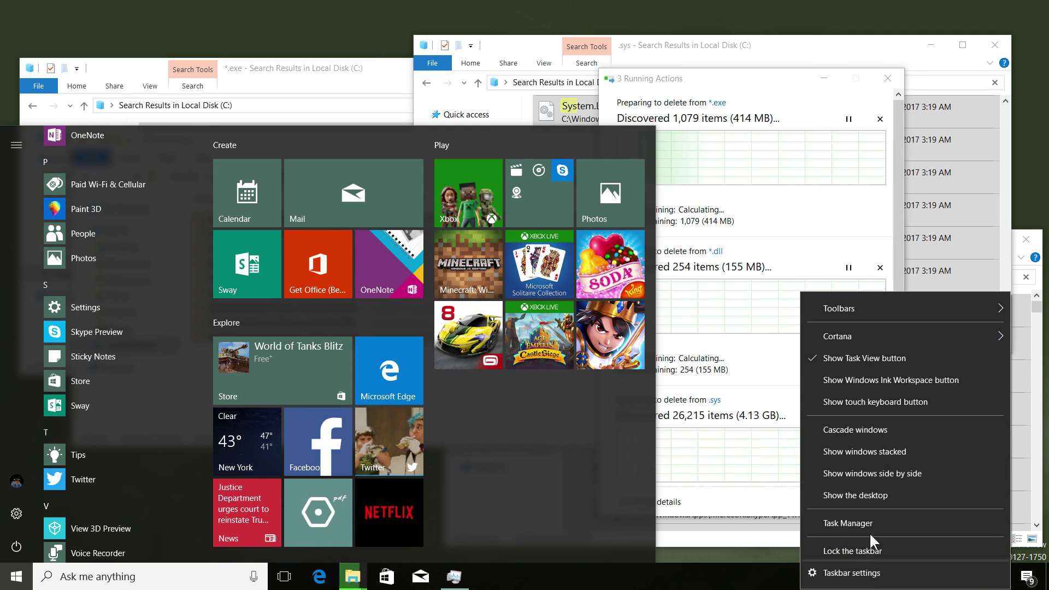
click(890, 382)
right_click(830, 579)
click(890, 405)
click(21, 575)
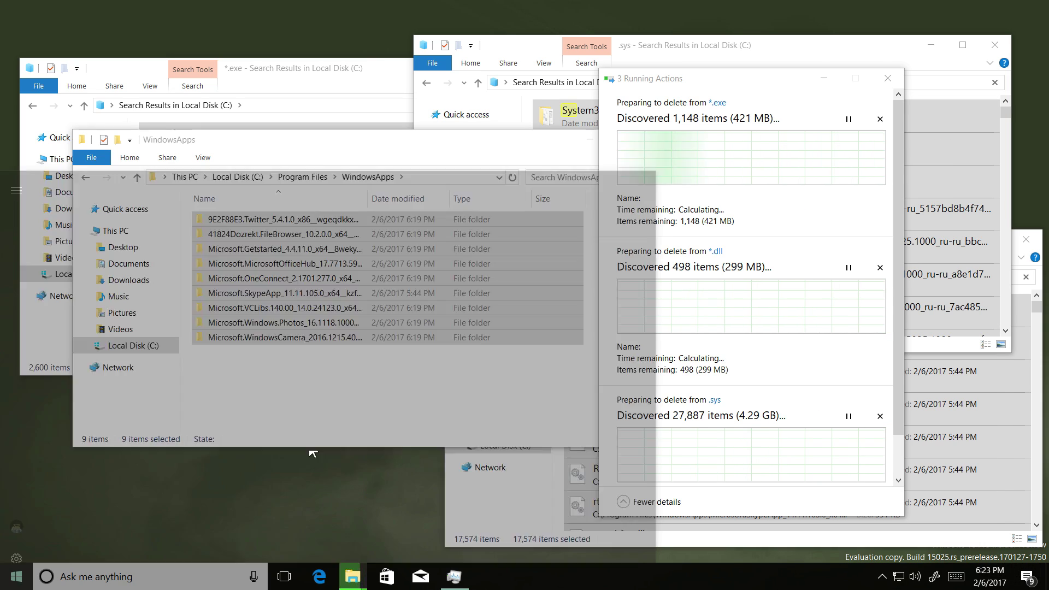
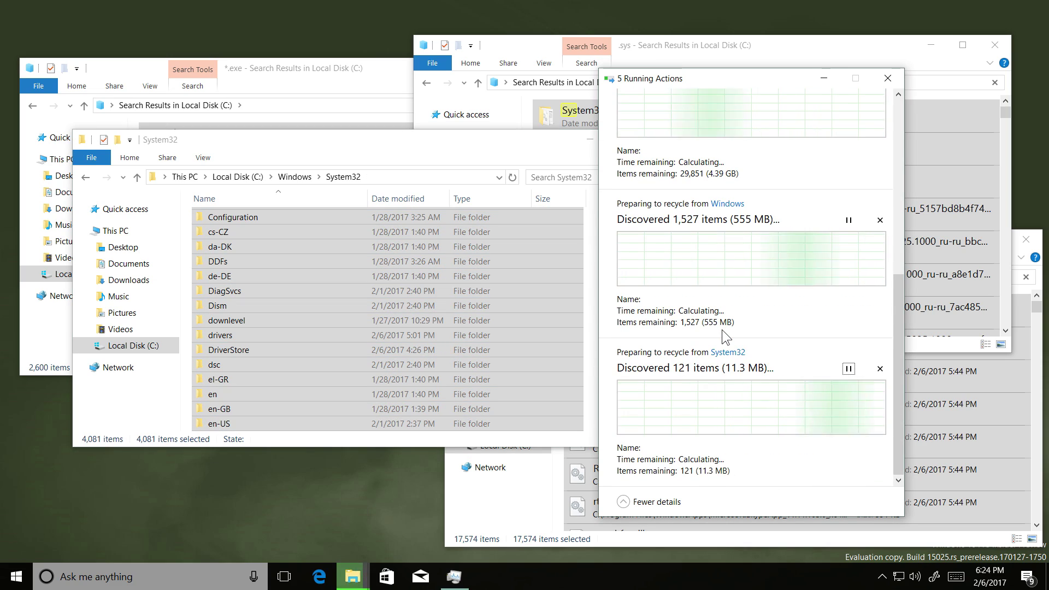
- Try to open the Start menu while the Windows and System32 deletions are running
click(11, 579)
click(11, 579)
click(8, 582)
click(9, 583)
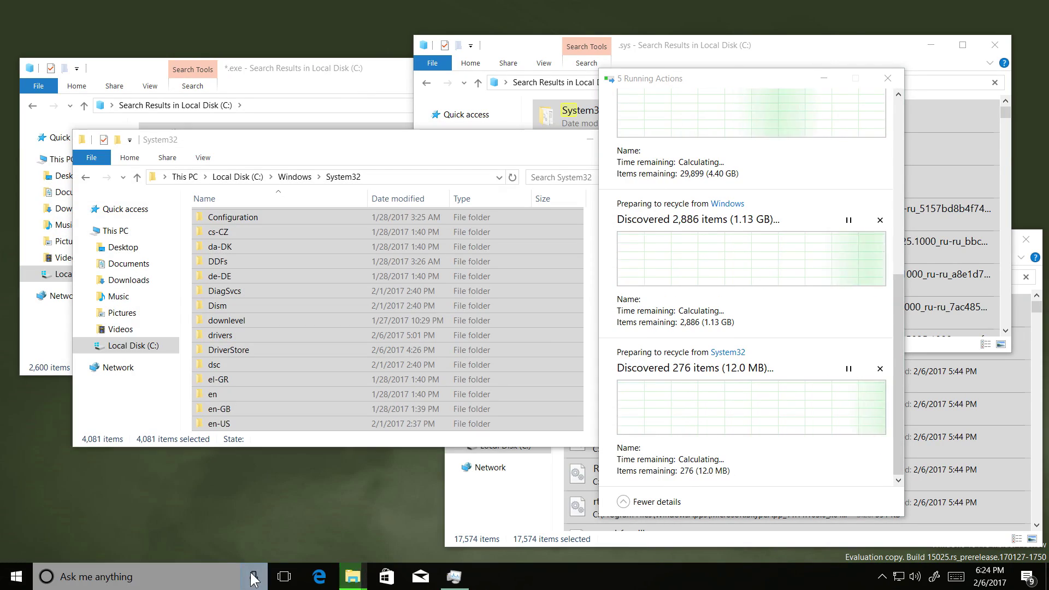
key(super)
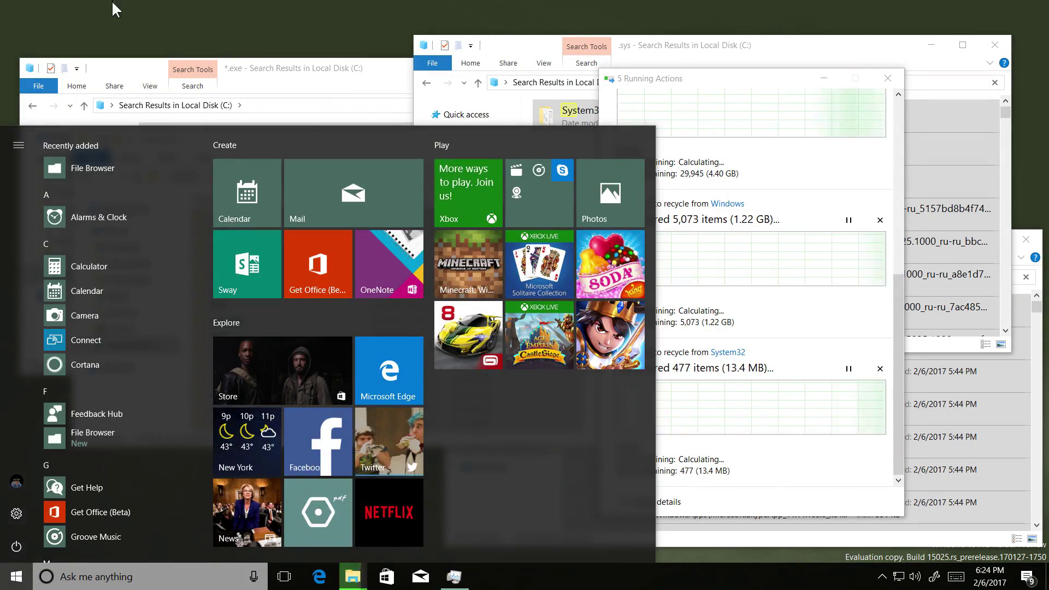
- Try the desktop's settings command, look inside the ImmersiveControlPanel folder in Windows and return to the Windows folder
right_click(110, 14)
click(155, 131)
click(682, 308)
click(295, 177)
double_click(248, 419)
click(295, 177)
- Try another settings command from the desktop and dismiss the dialog
right_click(269, 22)
click(286, 155)
click(681, 308)
- Examine the Play group's tile folder and the Windows Accessories folder in the installed apps list
key(super)
scroll(125, 356, down, 10)
click(523, 219)
click(526, 224)
scroll(120, 328, down, 4)
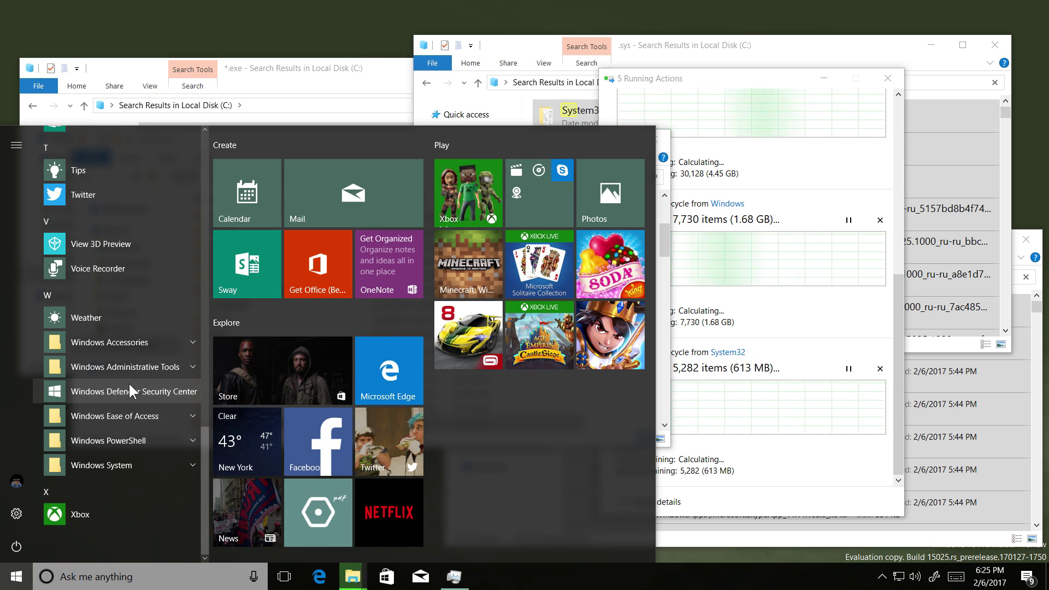
click(114, 345)
click(114, 344)
scroll(103, 458, up, 15)
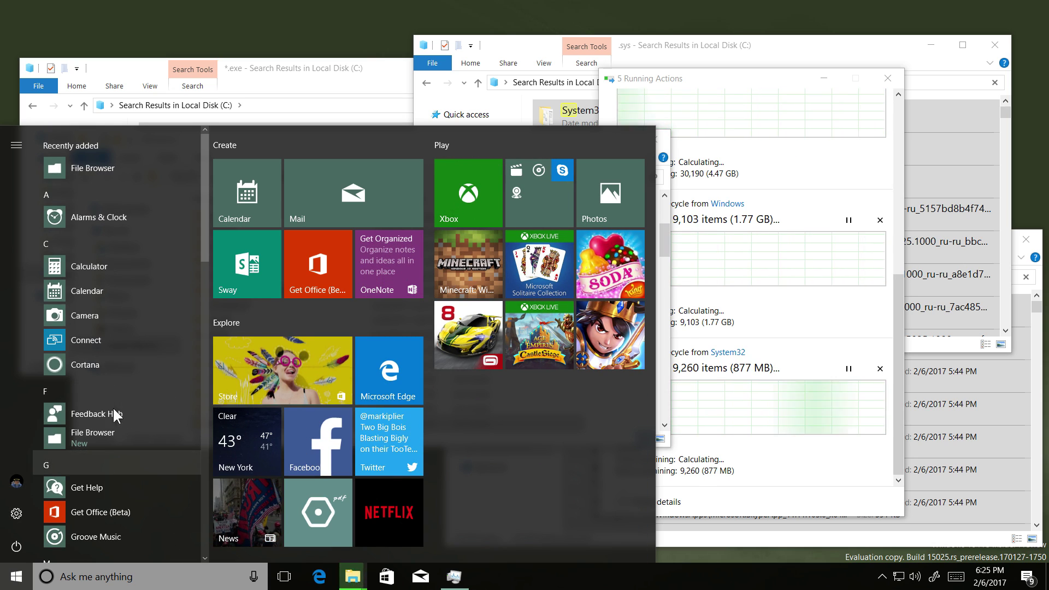
- Try to launch Get Help, check the Start menu again and close it
click(106, 490)
key(super)
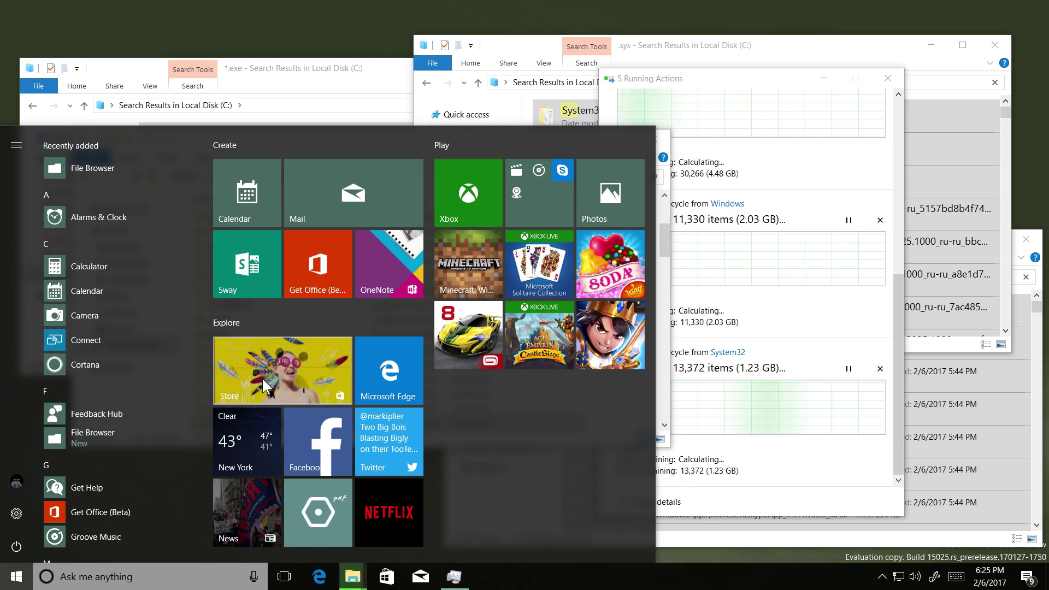
click(739, 309)
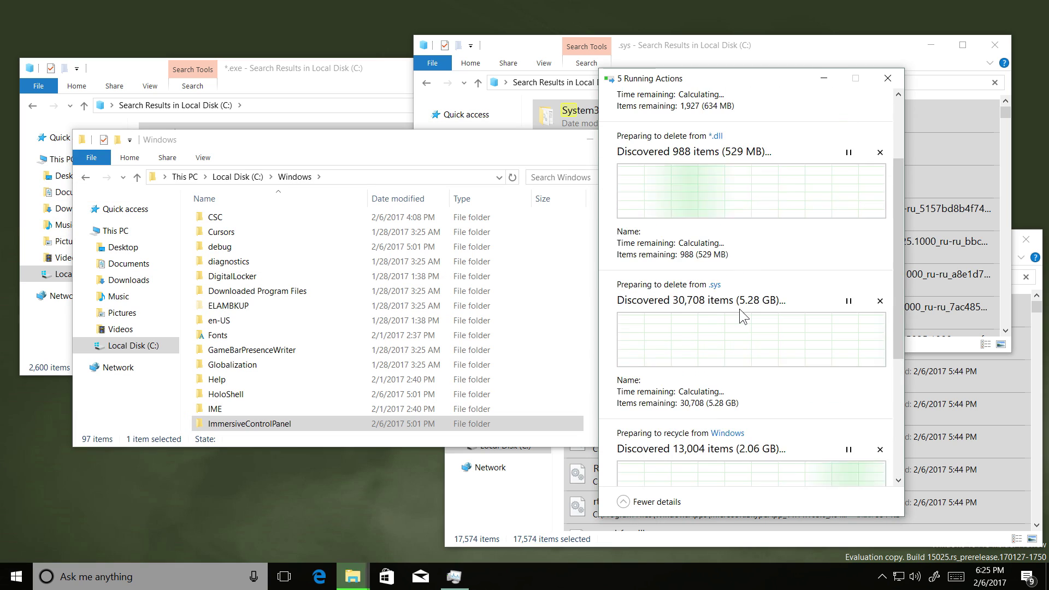
- Answer the prompt that interrupts the System32 deletion so that it can proceed
key(Return)
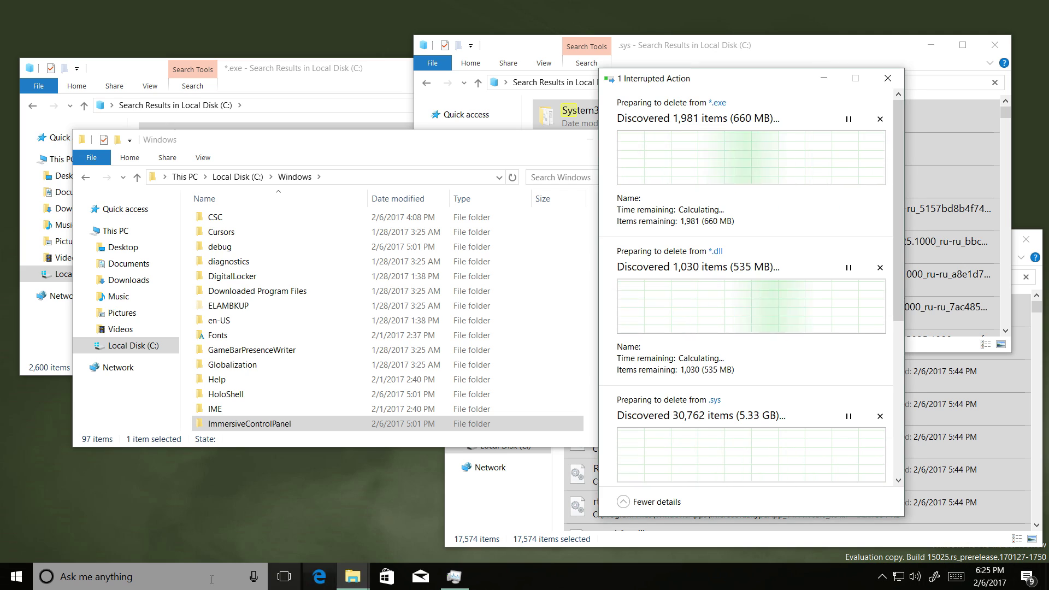
key(super)
click(676, 243)
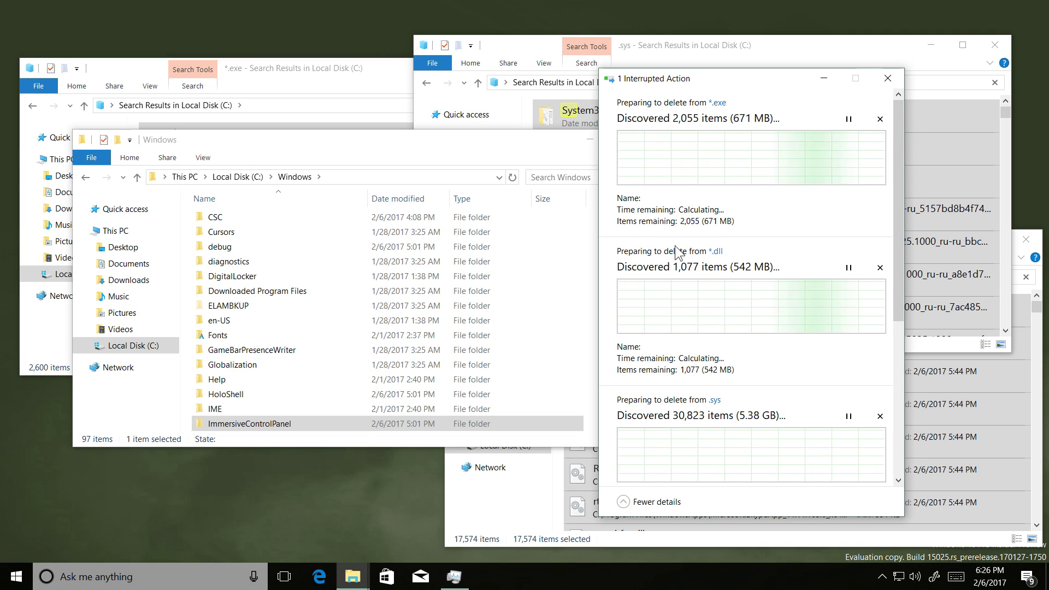
scroll(674, 245, down, 5)
click(766, 410)
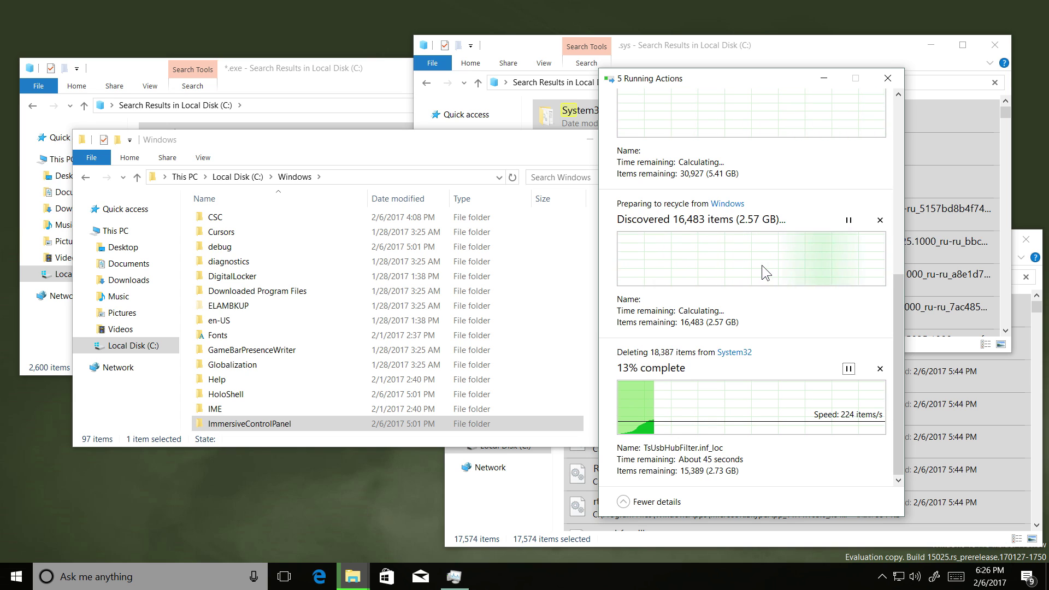
- Open the System32 folder inside Windows and examine the files remaining during the deletion
click(366, 320)
key(s)
double_click(225, 391)
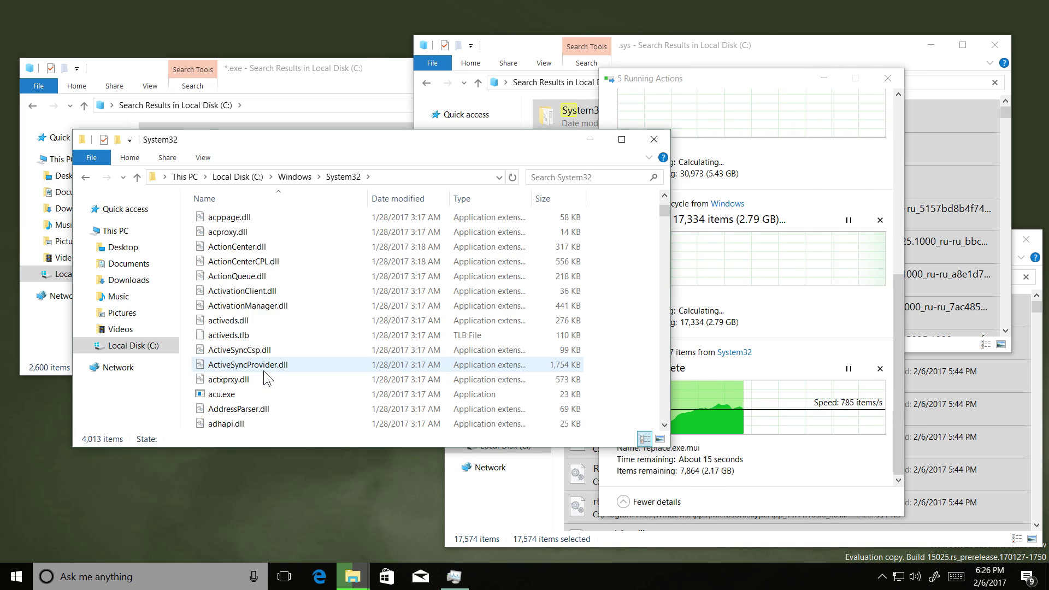
click(735, 382)
click(615, 375)
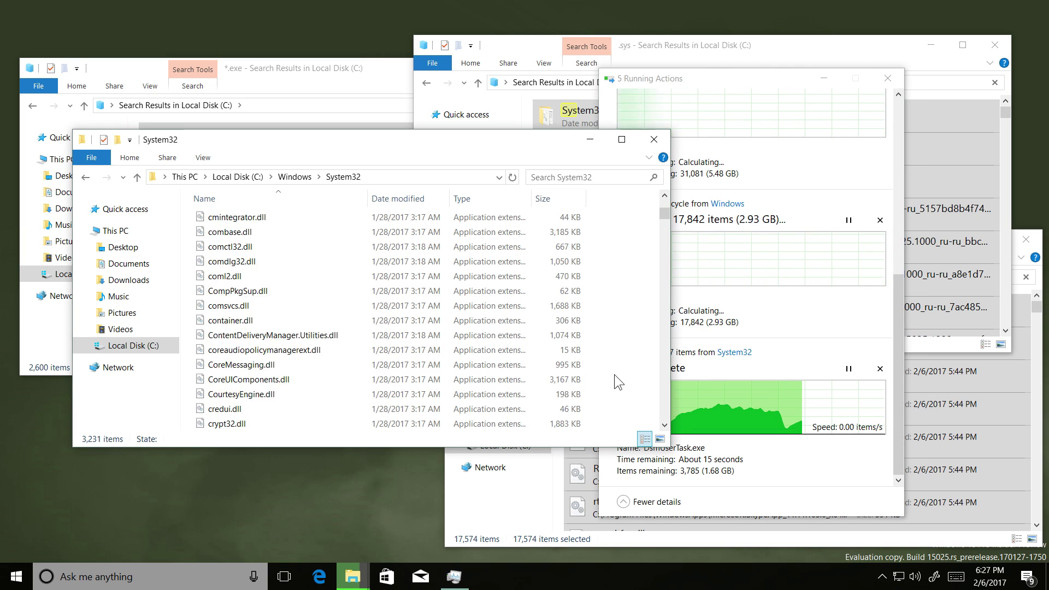
- Examine the Start menu's tiles and the Ease of Access and Administrative Tools folders in the apps list, and close the menu
key(super)
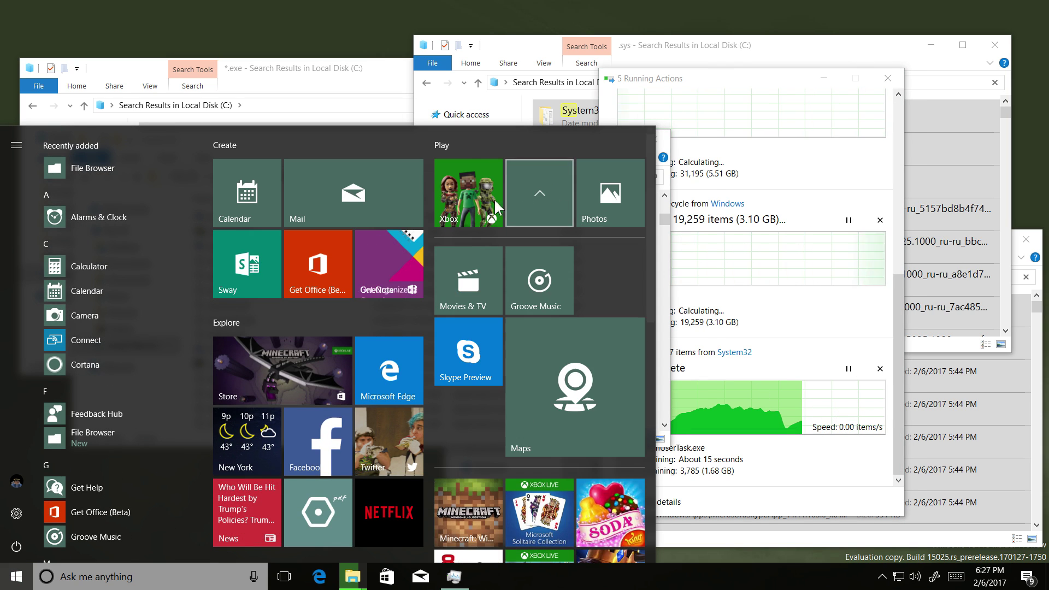
click(1, 497)
scroll(67, 315, down, 12)
click(93, 416)
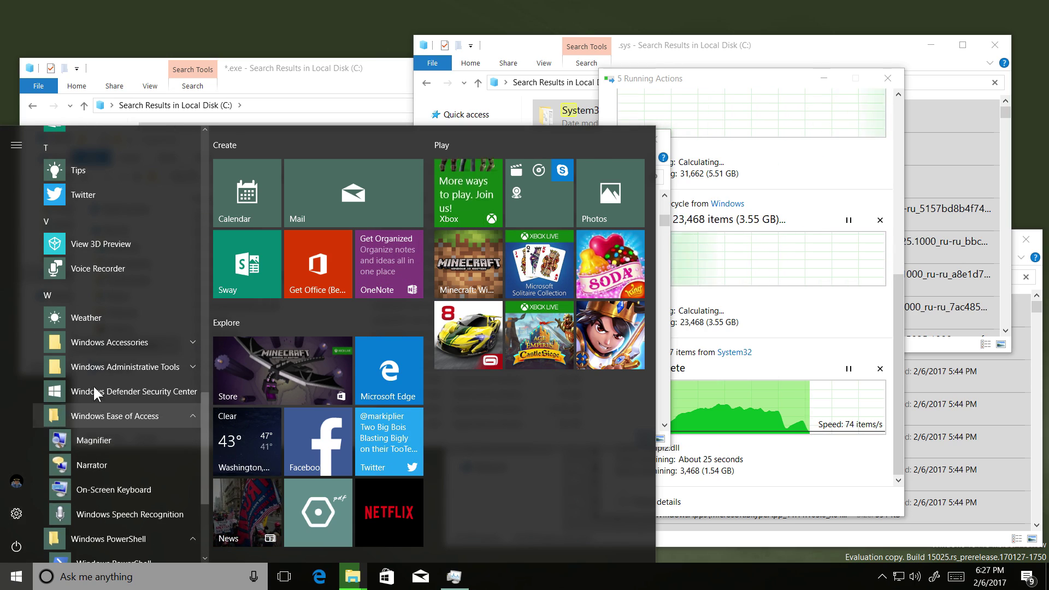
click(101, 365)
scroll(101, 364, up, 12)
scroll(101, 364, down, 10)
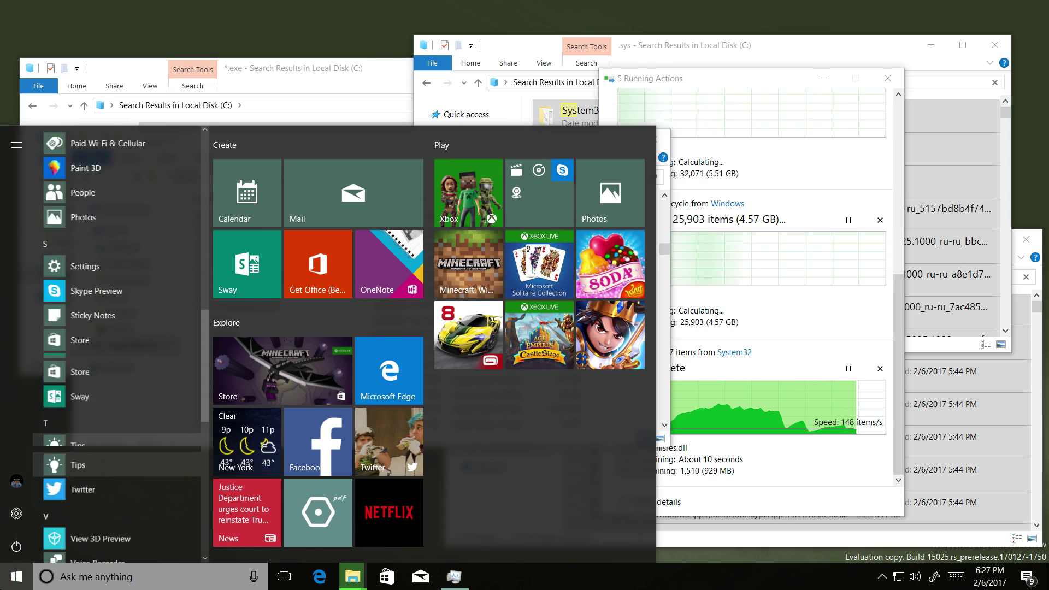
key(super)
- Switch to Task Manager, reposition its window and examine the detailed list of running processes
click(454, 577)
click(221, 356)
drag(383, 136, 340, 114)
scroll(299, 276, down, 10)
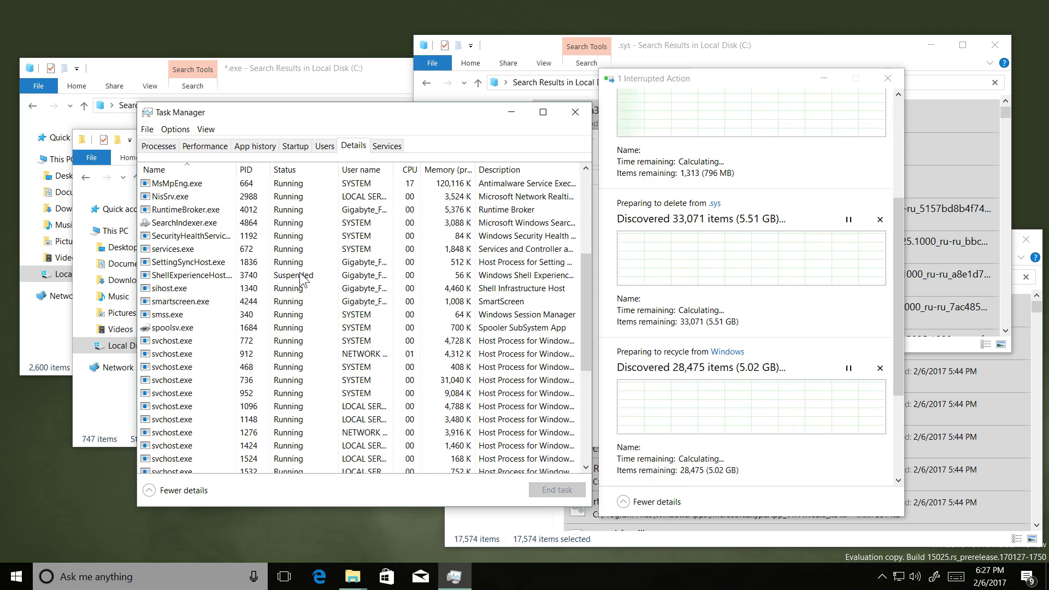
- Minimize Task Manager, open Control Panel from the Start menu and minimize its window
click(455, 577)
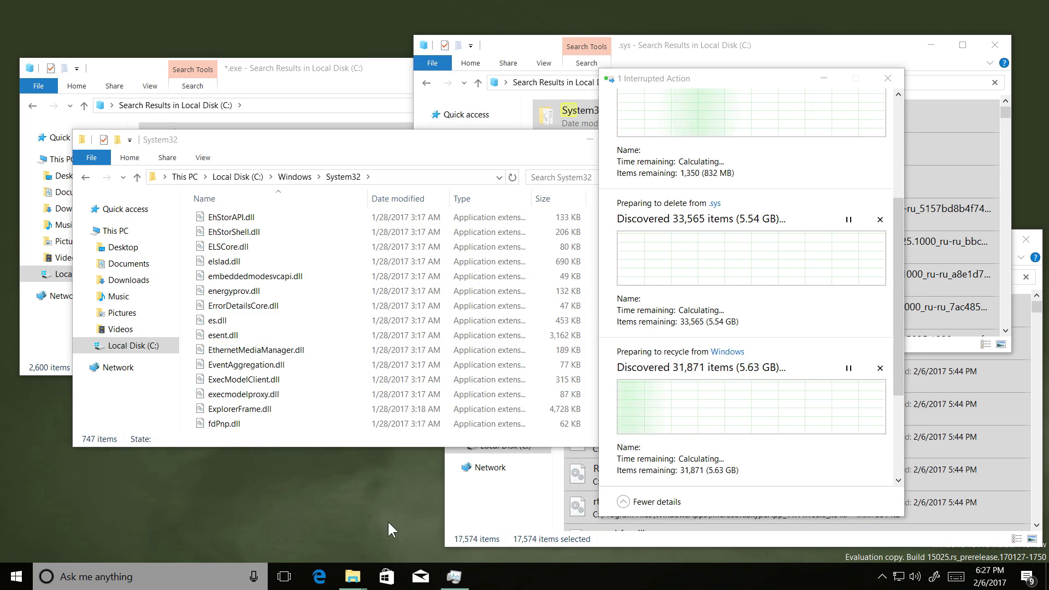
click(16, 576)
click(87, 425)
click(829, 94)
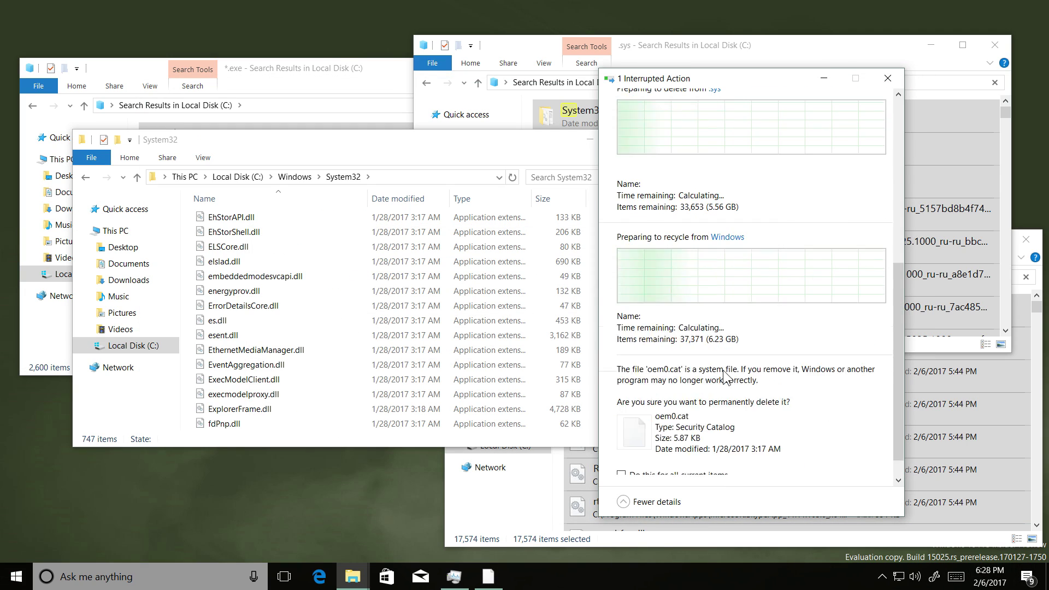
- Answer the permanent deletion prompt for the system file oem0.cat and look through the files remaining in System32
click(775, 466)
click(579, 307)
scroll(620, 307, down, 4)
scroll(620, 307, up, 20)
scroll(621, 307, down, 20)
drag(662, 266, 662, 408)
click(497, 347)
- Confirm the permanent deletion of the 17,574 items found by the *.dll search
scroll(496, 347, up, 10)
scroll(728, 189, up, 3)
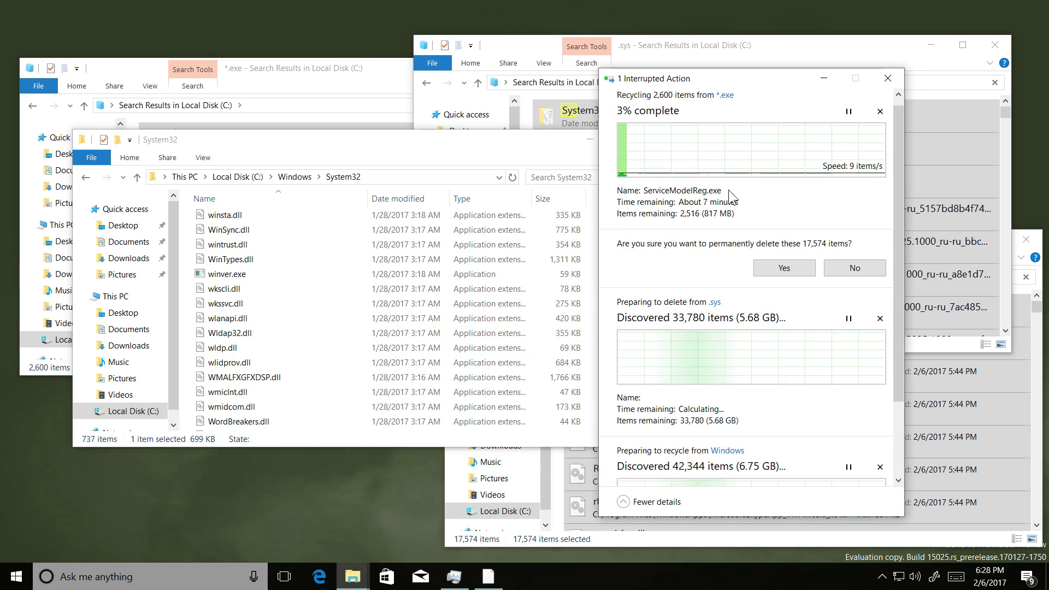
click(785, 267)
scroll(546, 328, down, 10)
- Check the Start menu, bring up the complete list of Control Panel items and try to open the device item
click(6, 585)
key(super)
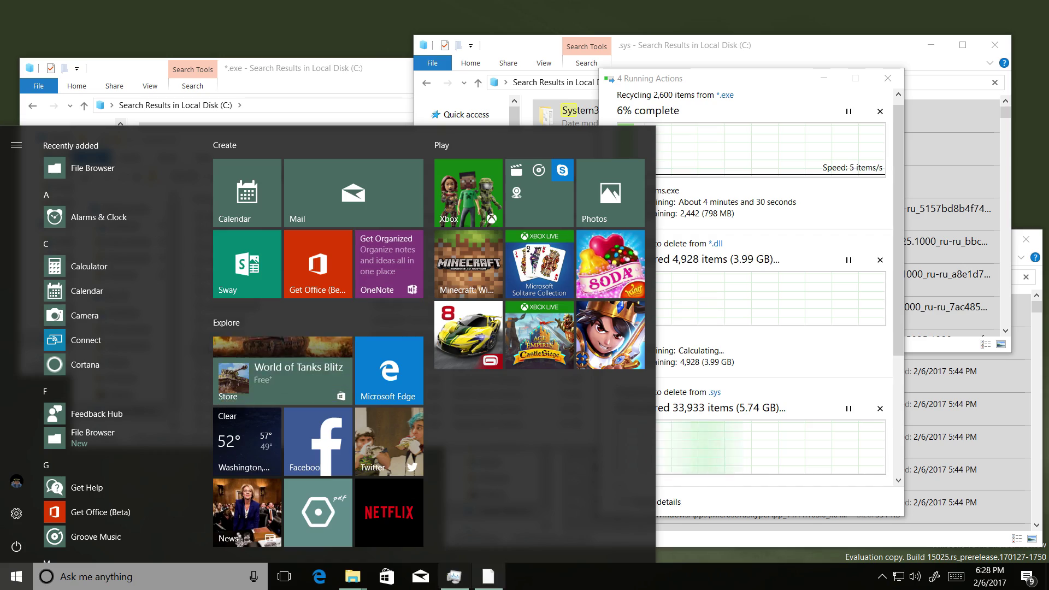
click(454, 577)
click(432, 156)
scroll(431, 284, down, 3)
scroll(431, 287, up, 3)
click(426, 237)
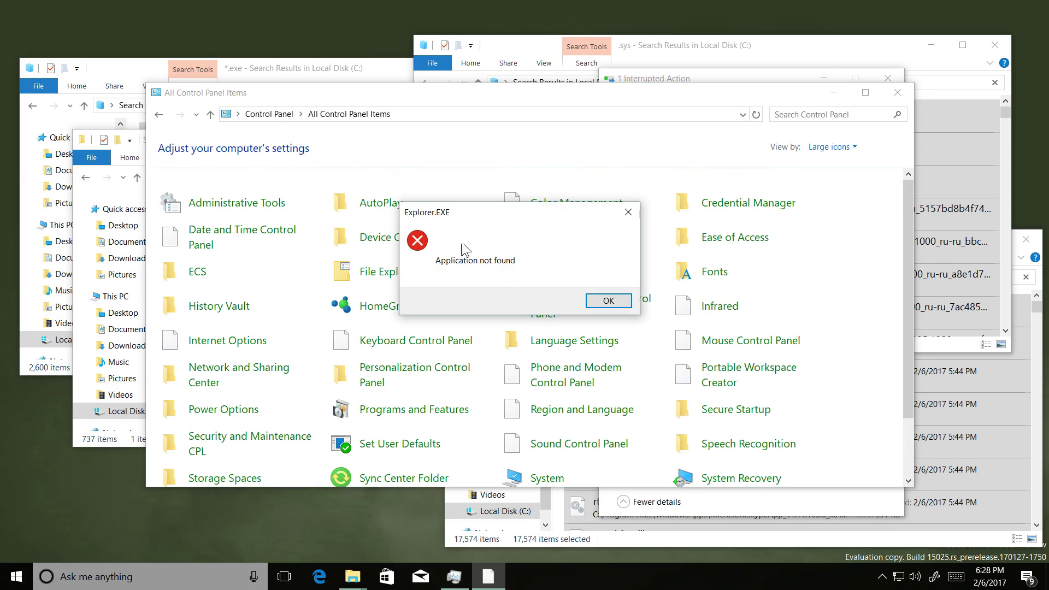
- Dismiss the application error, return to the Control Panel home to check another entry, and minimize the window
click(609, 300)
click(269, 114)
click(360, 182)
scroll(354, 272, down, 3)
click(831, 92)
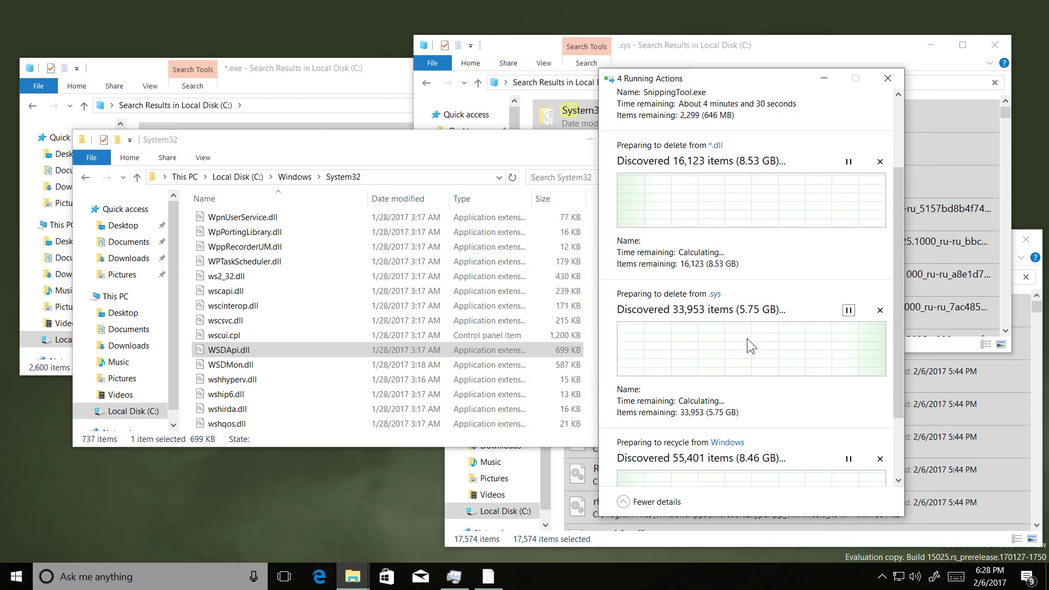
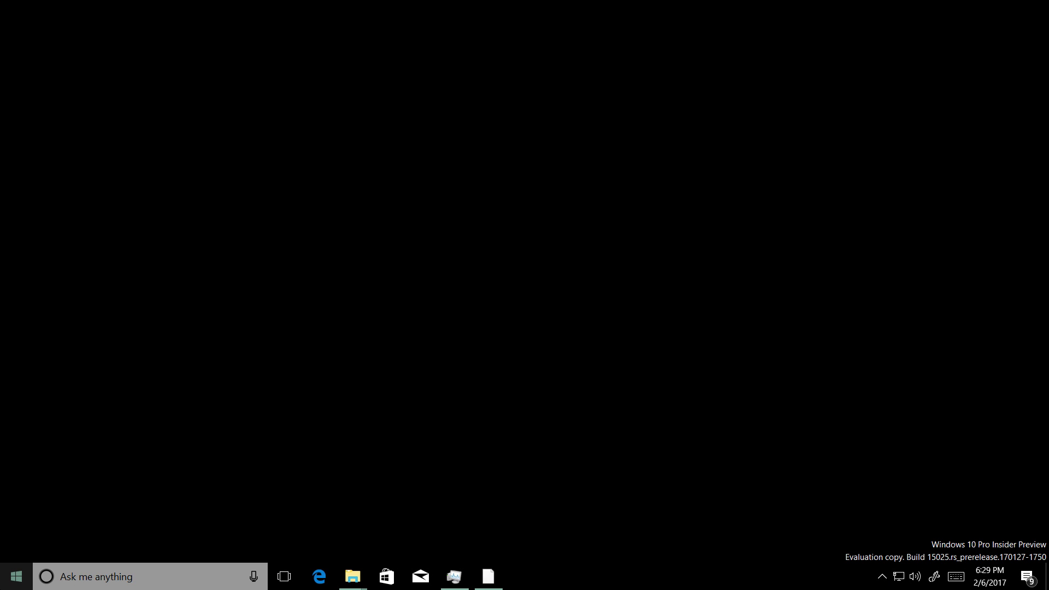
- Show the desktop and test whether its commands still work, including creating a new folder
click(1047, 576)
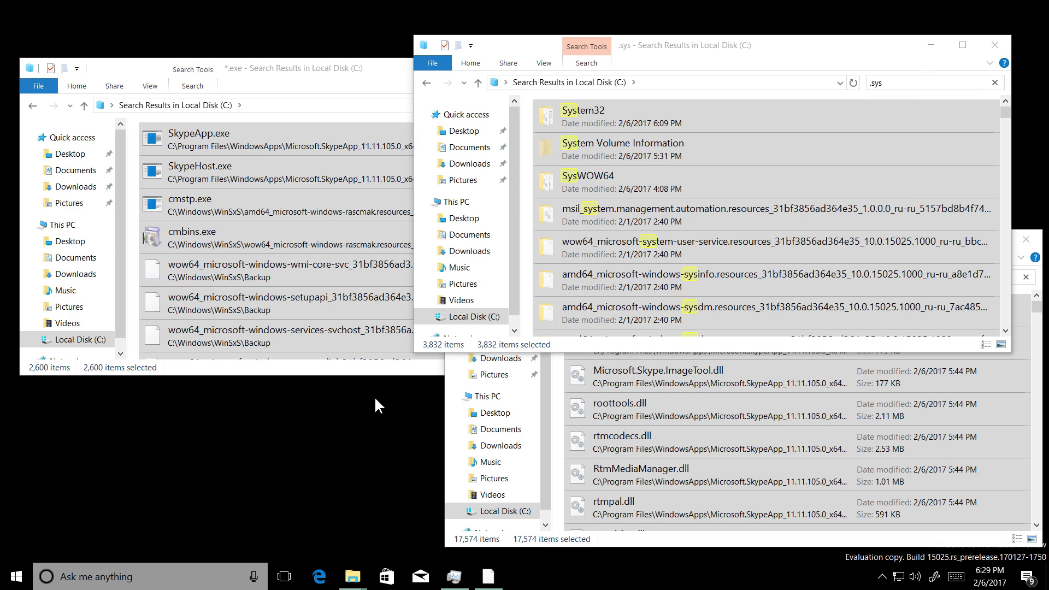
click(1048, 577)
click(1047, 577)
right_click(299, 494)
click(317, 471)
click(676, 295)
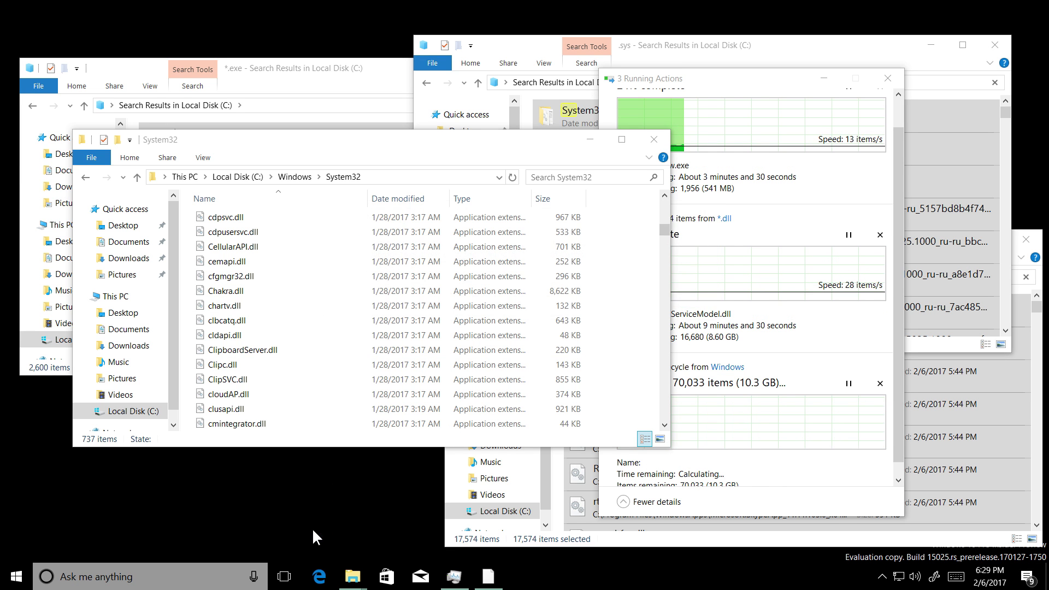
right_click(272, 364)
mouse_move(305, 464)
click(425, 464)
- Browse the Start menu's apps list and examine the programs in the Windows Accessories folder
click(17, 576)
scroll(124, 425, down, 15)
click(102, 434)
scroll(104, 430, down, 2)
click(106, 432)
click(106, 285)
click(104, 212)
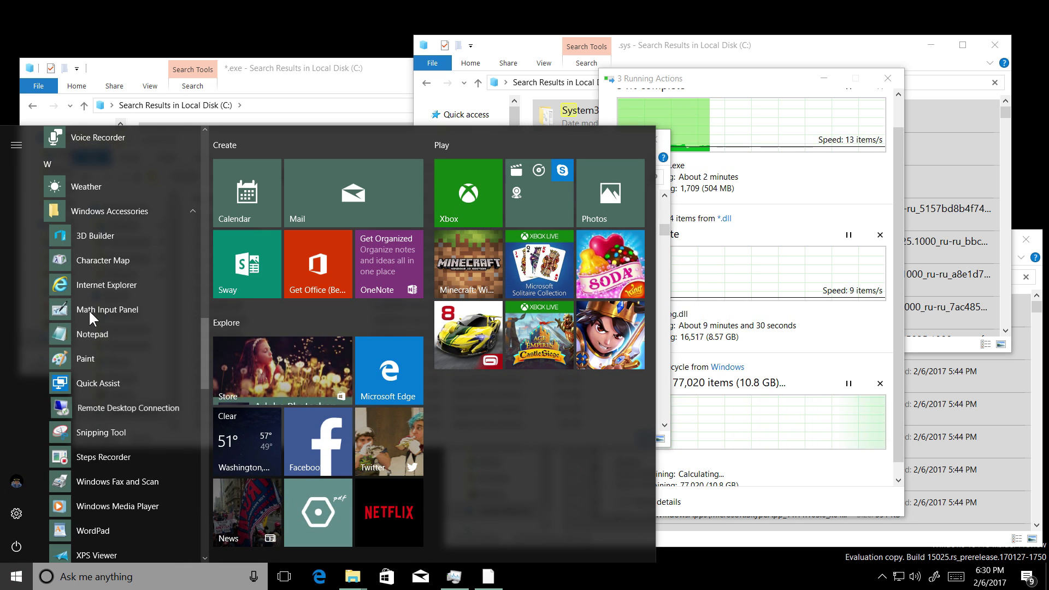
scroll(89, 310, up, 20)
- Turn off the Live Tile for Store and close the Start menu
right_click(385, 393)
right_click(291, 370)
mouse_move(381, 424)
click(508, 437)
right_click(261, 381)
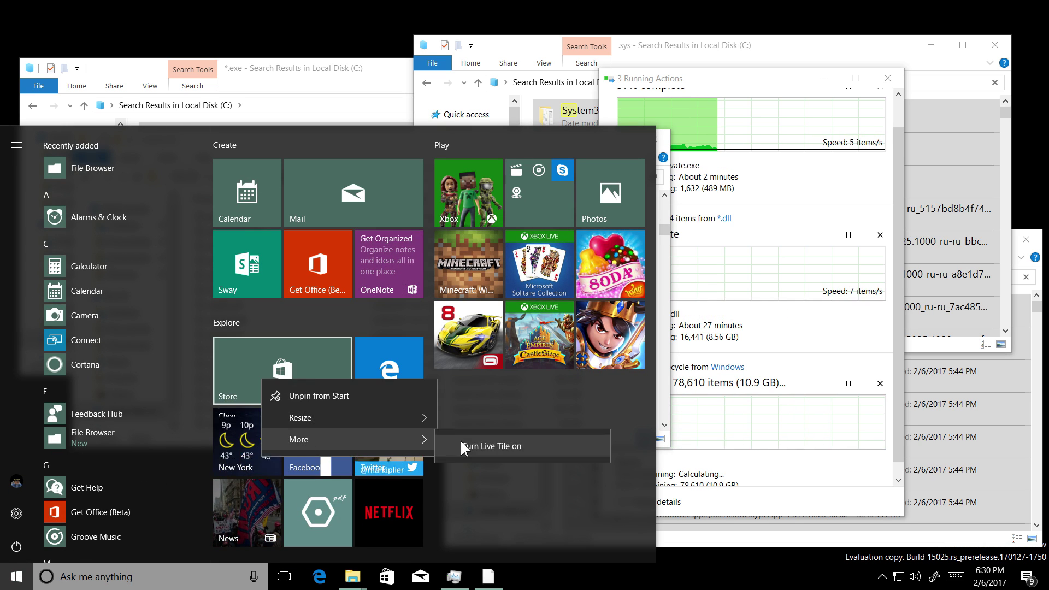
click(514, 386)
click(558, 192)
click(738, 205)
- Look through the System32 file list and replace the .sys search of the C: drive with .wim
click(407, 260)
scroll(409, 262, down, 20)
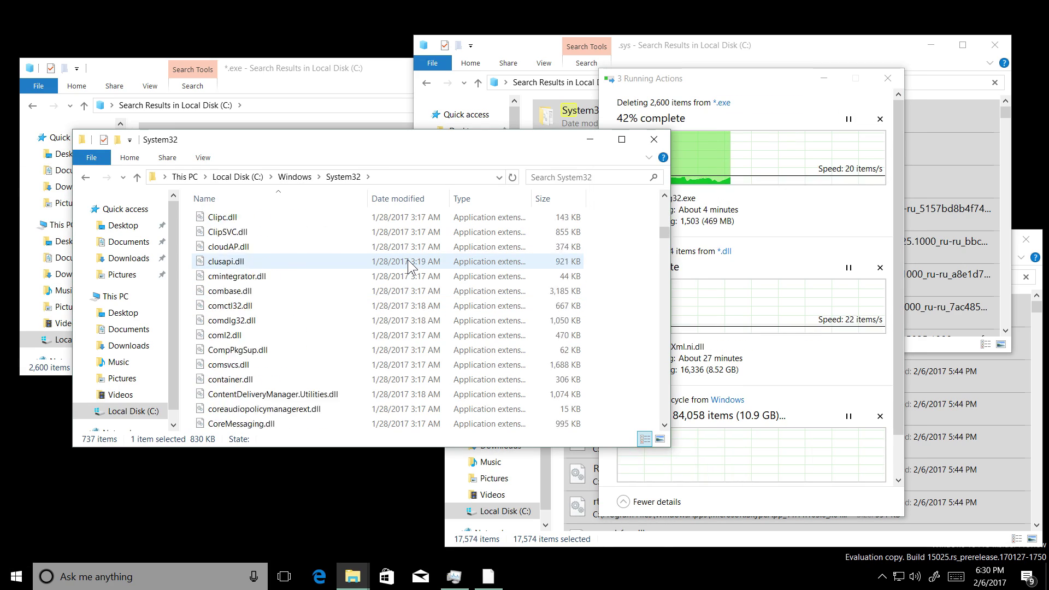
click(939, 275)
drag(899, 83, 775, 84)
text(.wim)
key(Return)
click(789, 383)
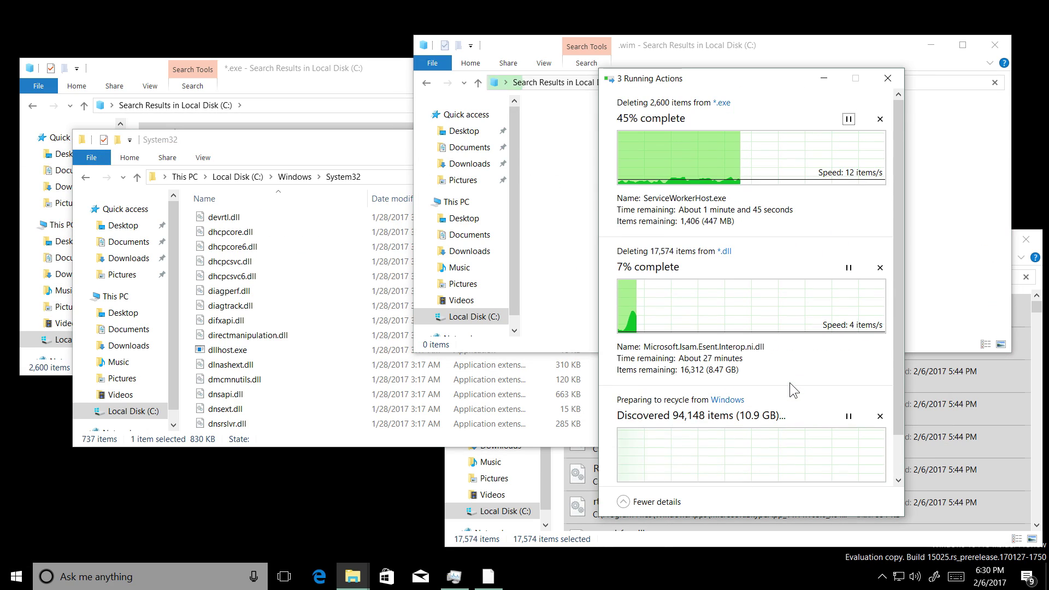
- Turn on the display of desktop icons
click(568, 194)
click(700, 446)
scroll(699, 446, down, 2)
scroll(699, 446, up, 2)
right_click(269, 25)
mouse_move(309, 35)
click(454, 128)
- Try to open the Recycle Bin from the desktop and check whether the Start menu still responds
right_click(56, 33)
click(32, 23)
click(925, 429)
click(962, 239)
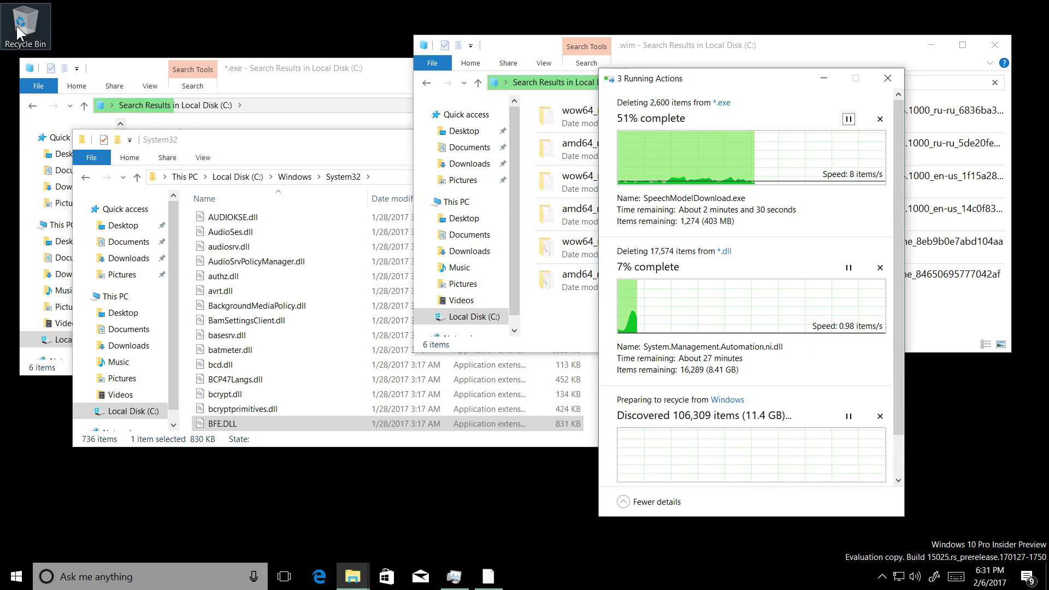
double_click(25, 27)
click(16, 577)
click(672, 157)
right_click(22, 32)
click(229, 29)
scroll(663, 330, down, 2)
scroll(662, 330, up, 2)
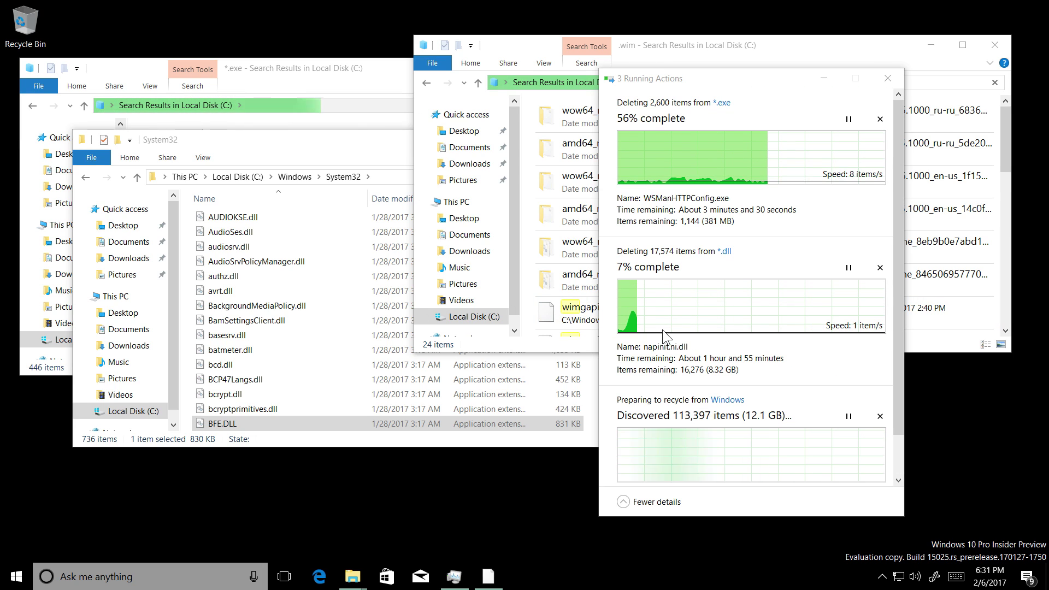
- Refresh the desktop, check the Recycle Bin's available commands and try to create a new folder on the desktop
right_click(138, 26)
click(160, 72)
right_click(33, 10)
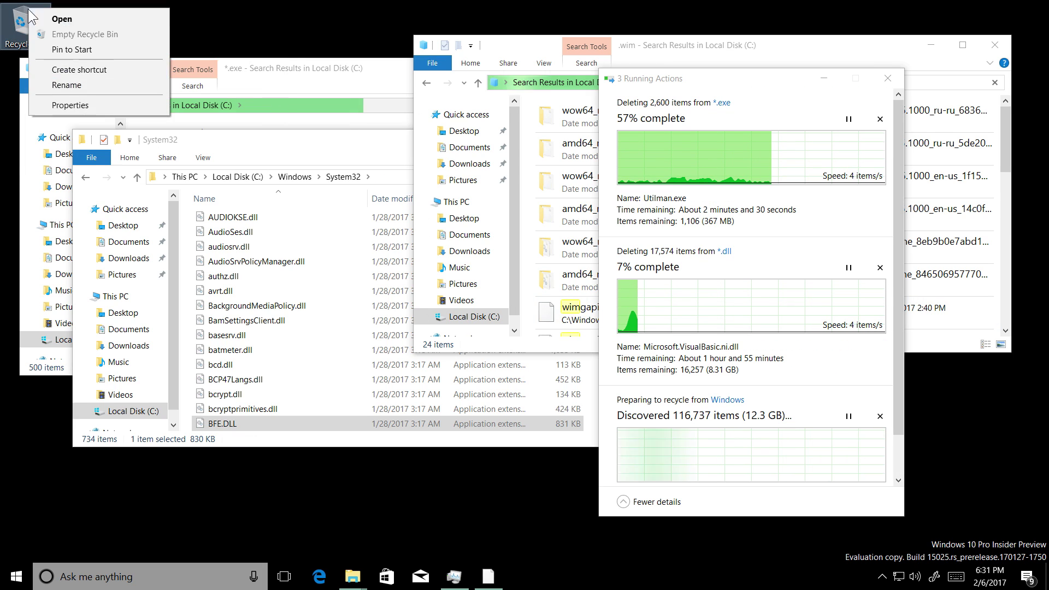
right_click(250, 12)
mouse_move(306, 108)
click(421, 115)
- Answer the prompt that interrupts the Windows folder's recycling operation
key(ctrl+a)
right_click(637, 334)
click(689, 174)
click(714, 481)
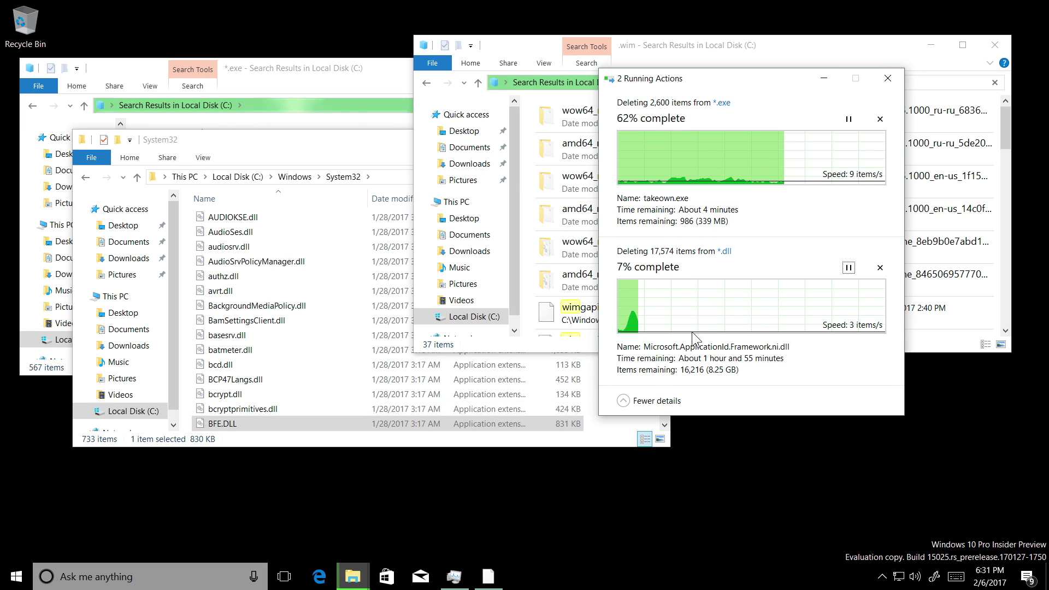
- Reposition the System32 window, go up to the Windows folder and open its Fonts folder
click(284, 282)
scroll(284, 285, up, 15)
drag(382, 140, 404, 174)
click(616, 257)
click(317, 211)
scroll(267, 286, down, 11)
scroll(268, 285, up, 8)
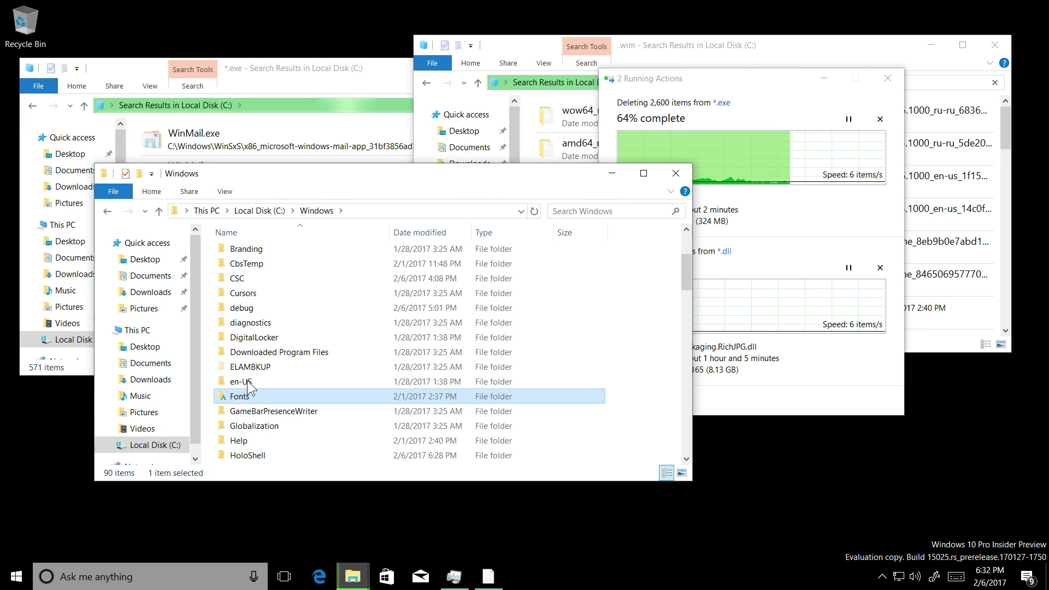
double_click(242, 397)
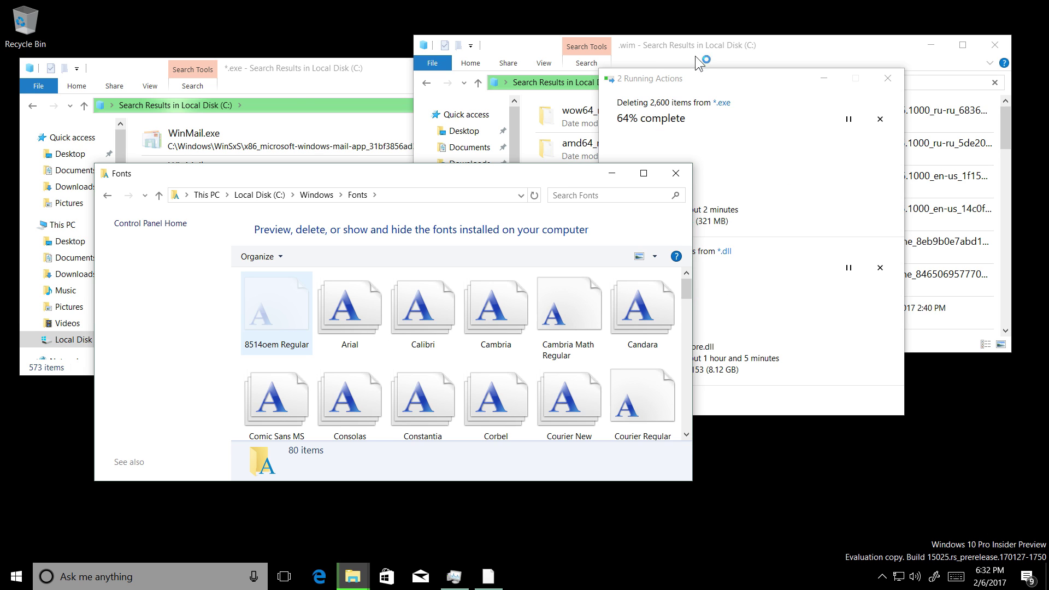
- Select all the fonts in the Fonts folder and try to delete them
key(super)
key(Escape)
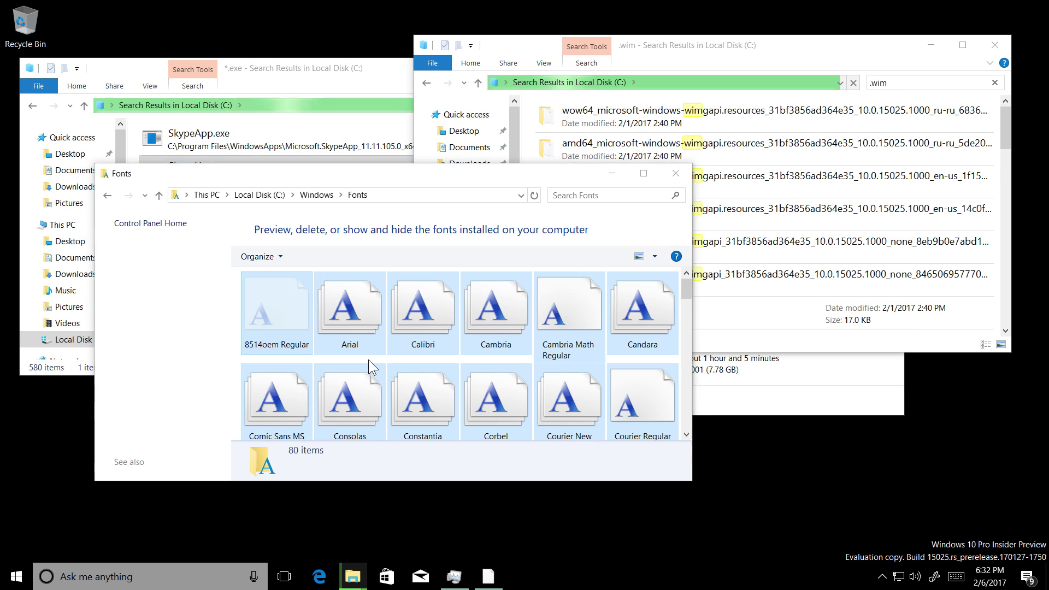
click(376, 364)
key(ctrl+a)
click(352, 257)
click(606, 300)
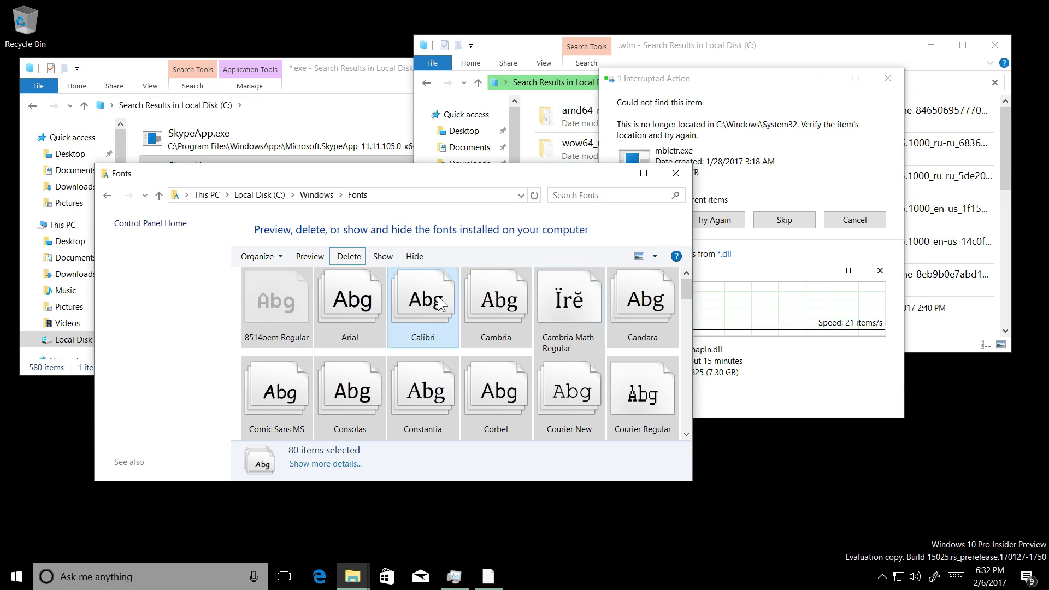
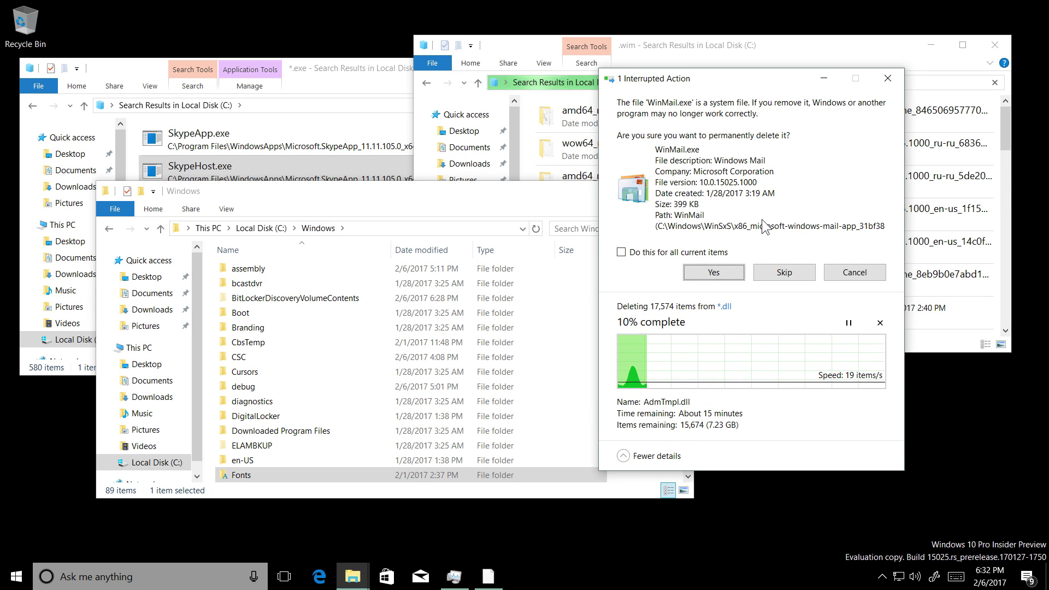
- Confirm the permanent deletion of WinMail.exe and check whether the Recycle Bin and Start menu still open
click(713, 272)
click(776, 302)
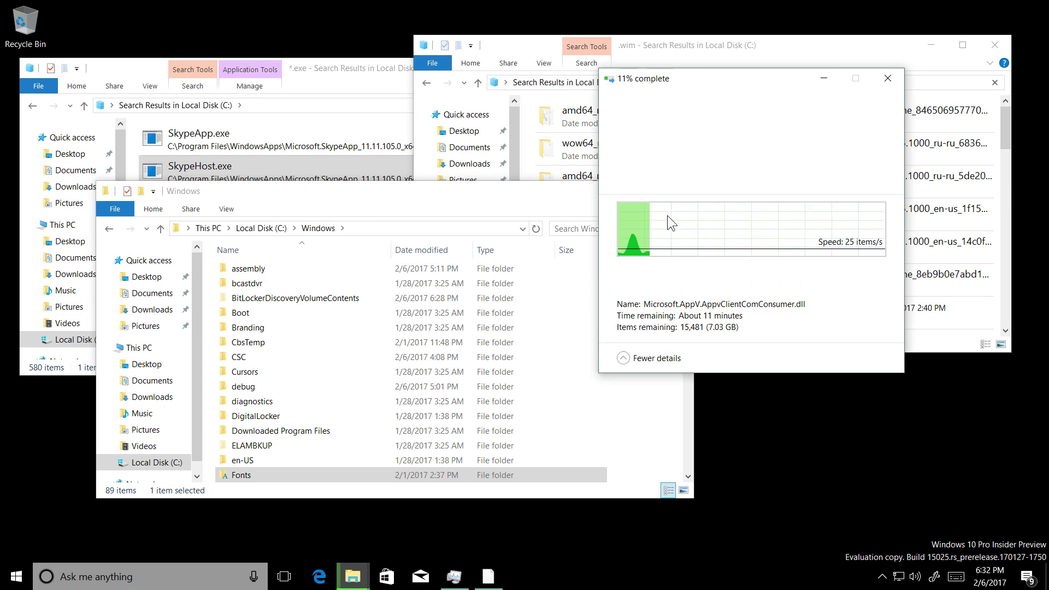
click(273, 163)
double_click(25, 24)
click(704, 207)
click(16, 576)
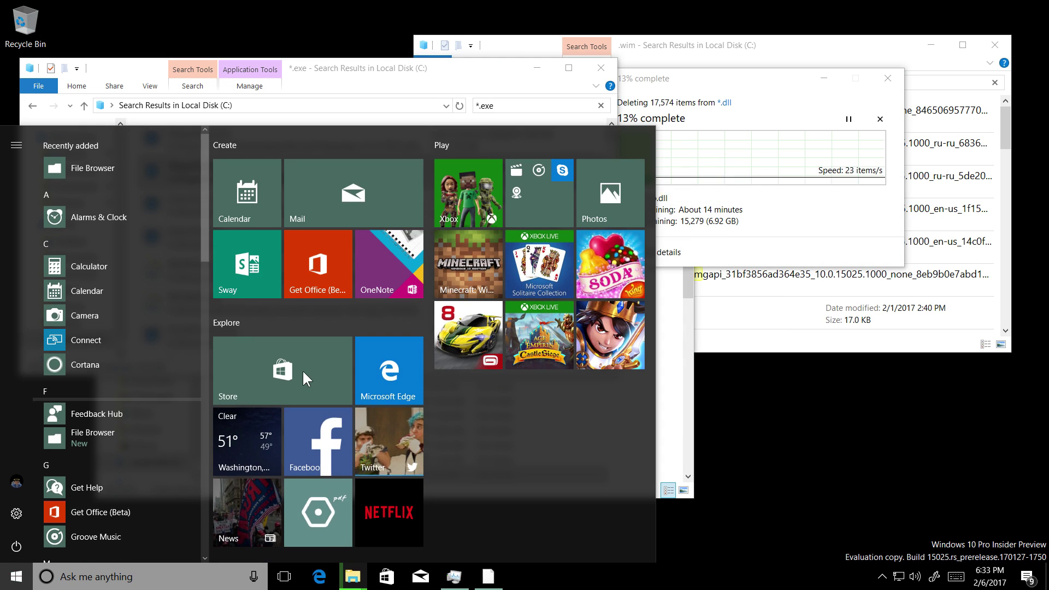
click(750, 464)
- Open Local Disk (C:) through This PC and check what remains in Program Files (x86)
click(33, 105)
click(55, 226)
double_click(201, 263)
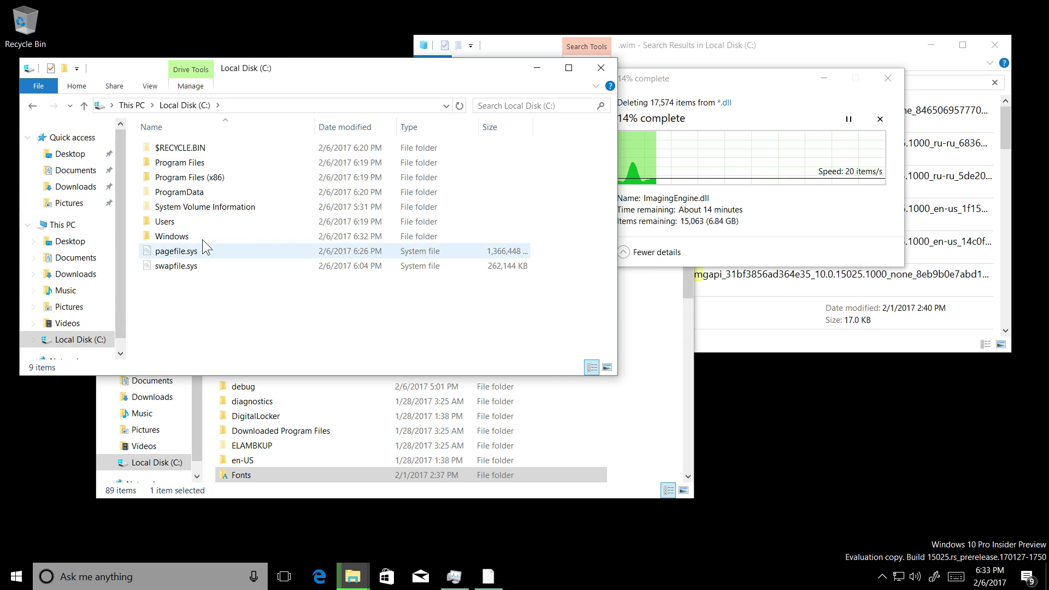
double_click(201, 178)
double_click(200, 192)
key(BackSpace)
key(BackSpace)
- Check what remains in the Program Files folder and return to the root of the C: drive
double_click(184, 162)
double_click(183, 149)
key(BackSpace)
key(BackSpace)
- Inspect the contents of $RECYCLE.BIN, return to Local Disk (C:) and try to delete that folder
double_click(183, 149)
click(178, 146)
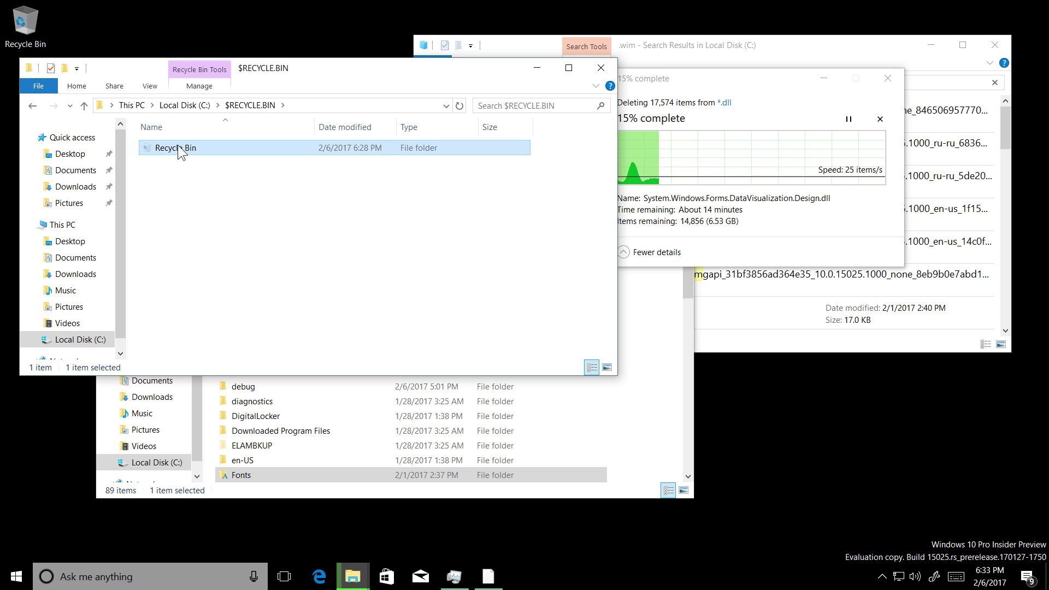
click(184, 105)
click(151, 106)
click(151, 106)
key(Delete)
- Open the Windows folder and delete groups of items from the end of its list
double_click(179, 220)
scroll(179, 254, down, 20)
click(176, 356)
key(Delete)
drag(552, 355, 151, 188)
key(Delete)
drag(567, 355, 164, 320)
key(Delete)
- Open the WinSxS folder, select everything in it and delete it
double_click(175, 338)
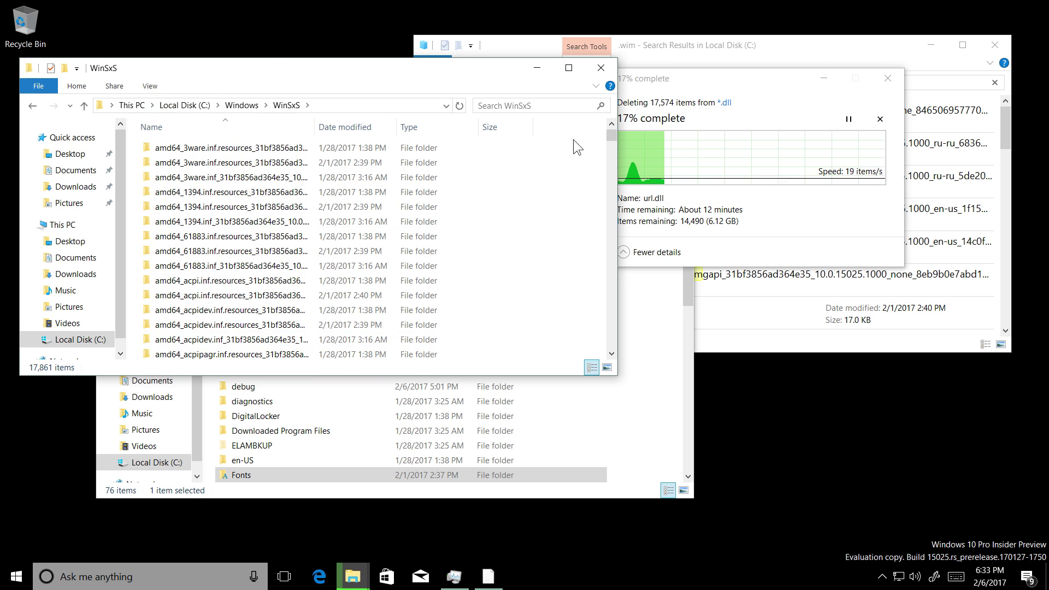
key(ctrl+a)
key(Delete)
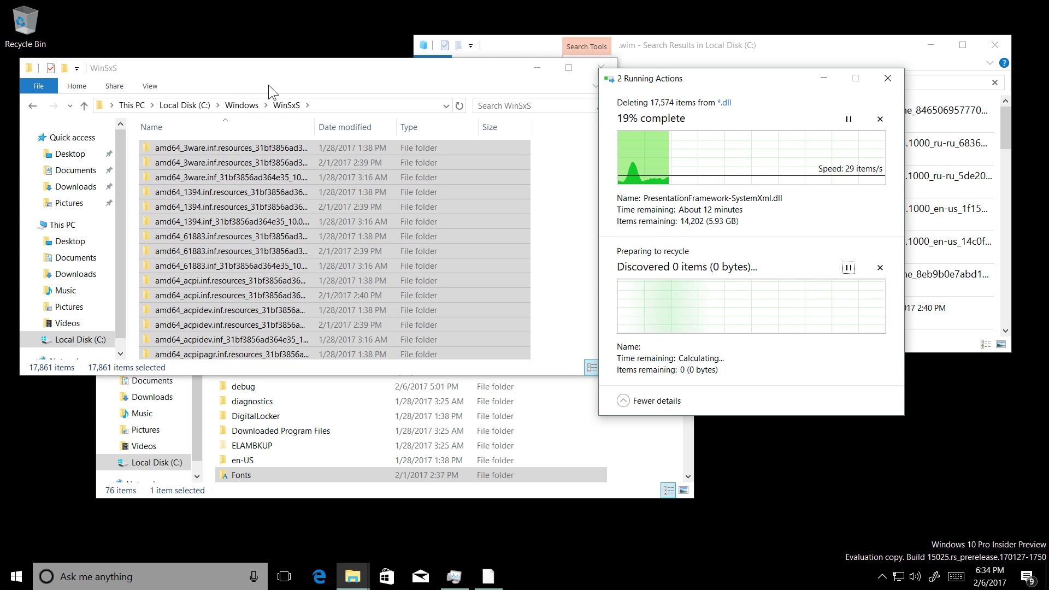
- Check whether the folders in the Start menu's apps list still expand and their programs still open
click(16, 576)
scroll(91, 434, down, 15)
click(116, 348)
click(116, 377)
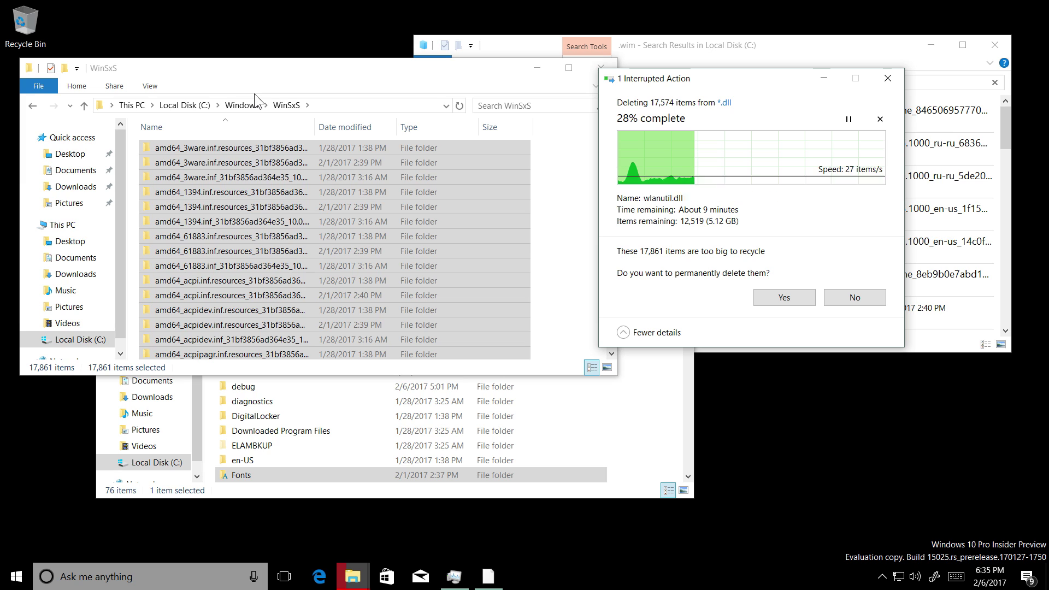
- Confirm the permanent deletion of the 17,861 WinSxS items and check whether the Start menu responds
click(784, 297)
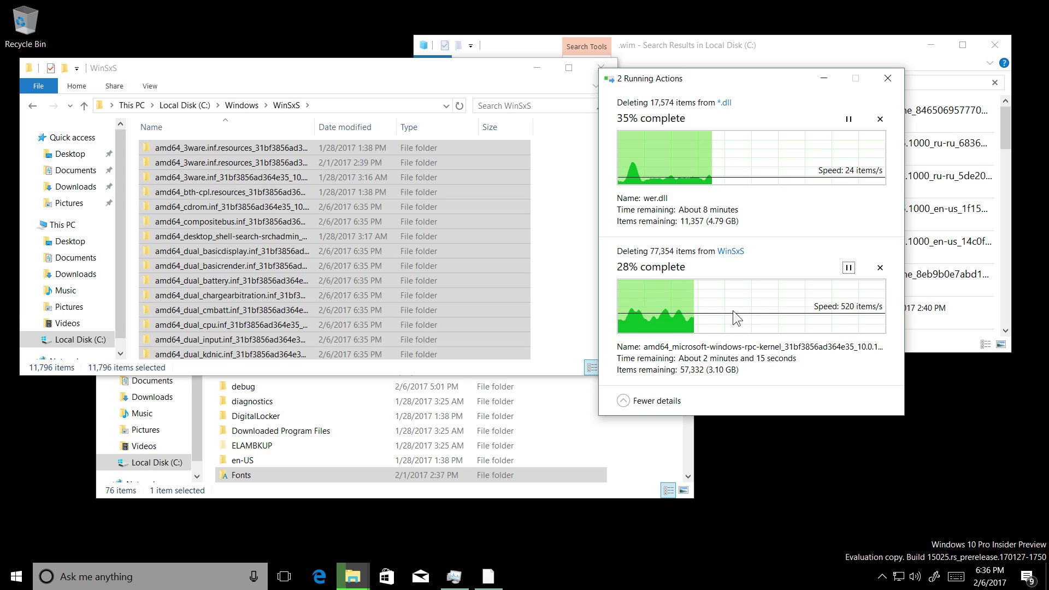
key(super)
key(super)
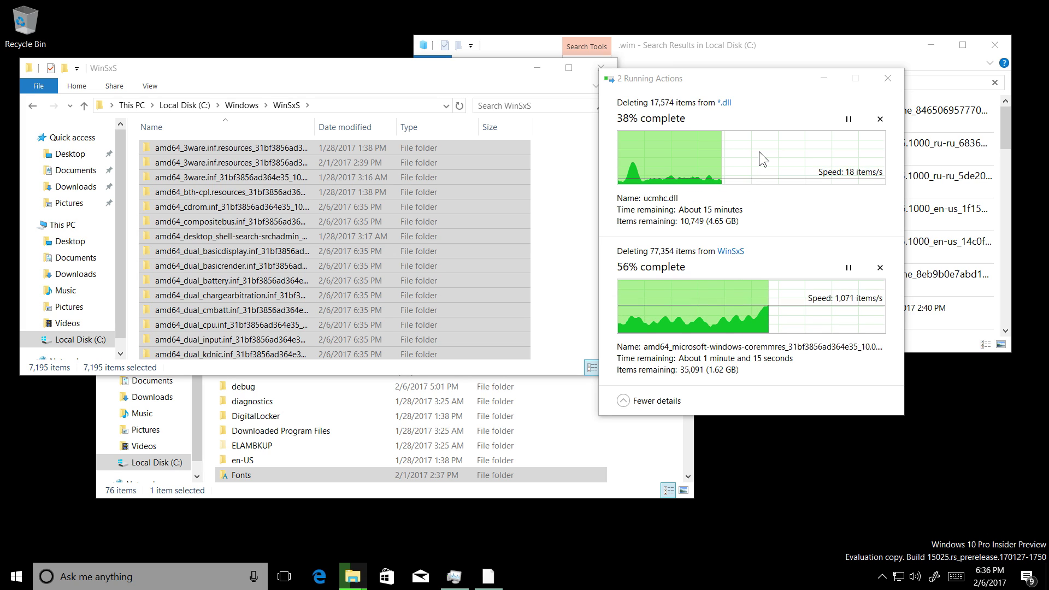
- Clear the selection in WinSxS and try to refresh its listing during the deletion
click(565, 261)
right_click(573, 309)
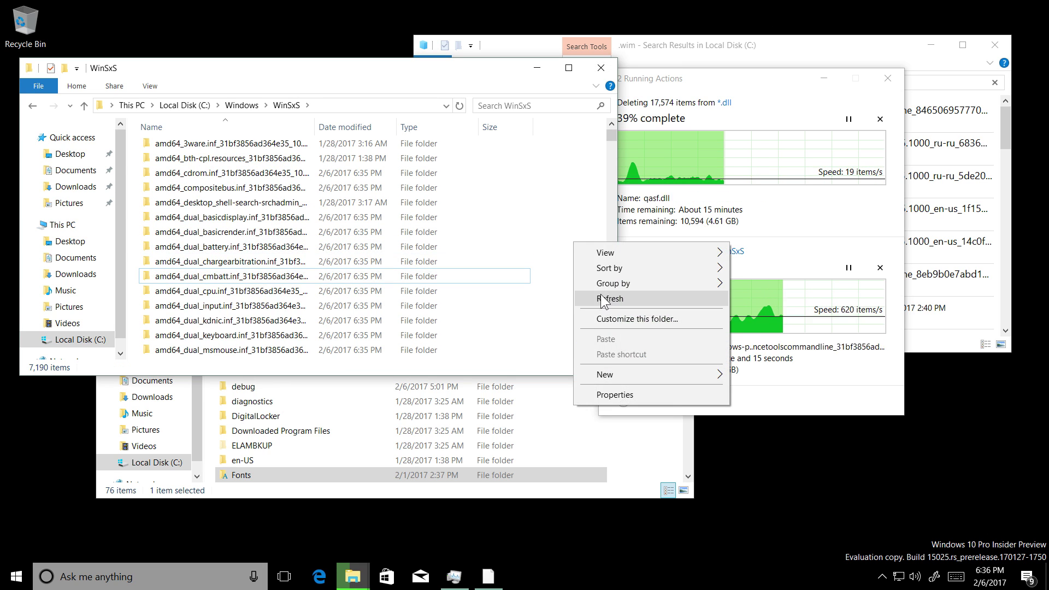
right_click(850, 484)
- Try the System page under System and Security in Control Panel, and open the Appearance and Personalization category
key(super)
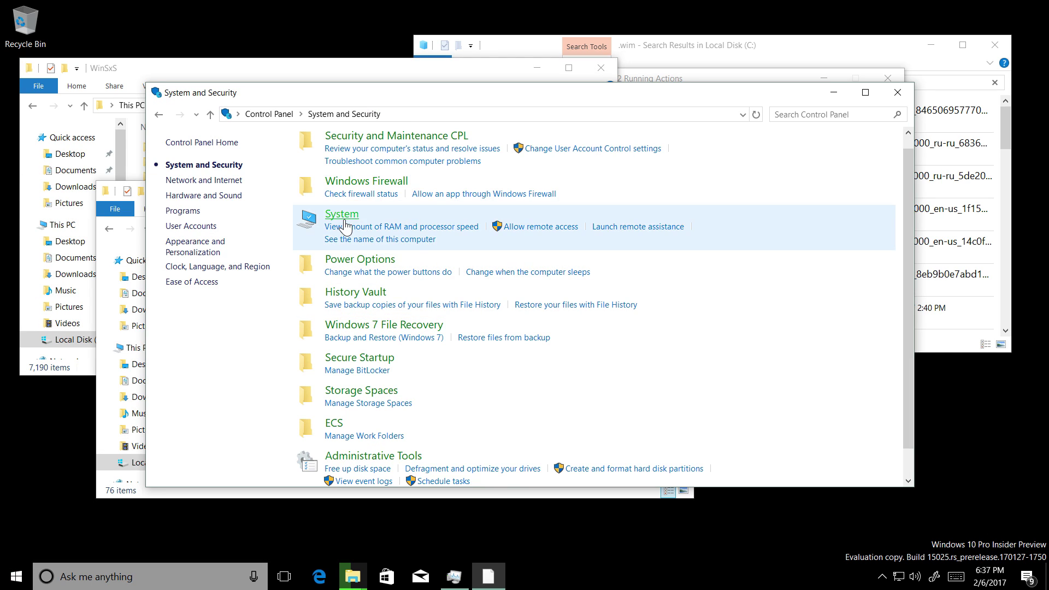
click(344, 221)
click(339, 114)
click(280, 115)
click(595, 233)
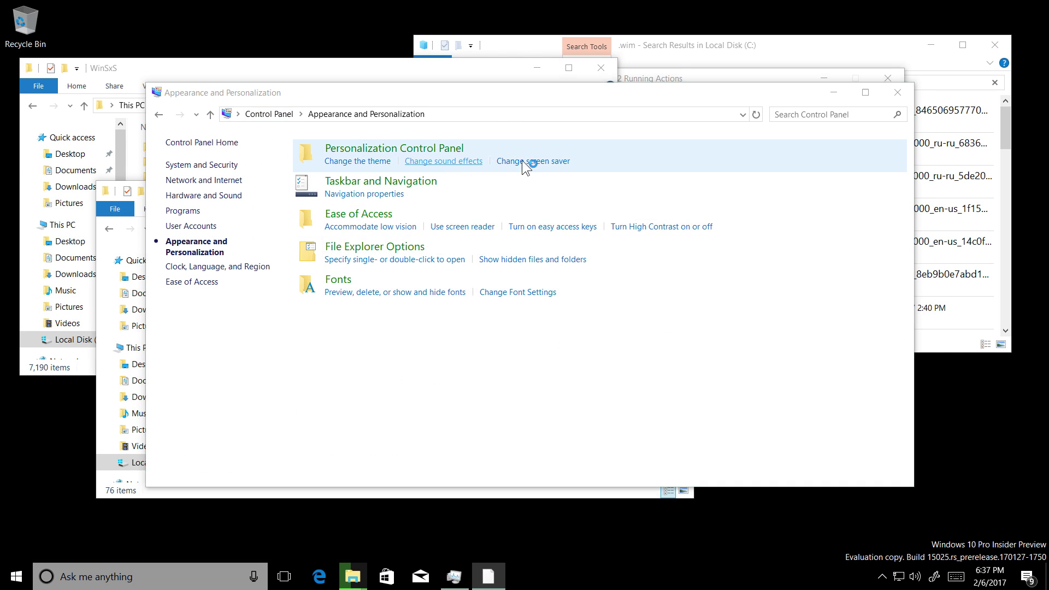
- Bring up all Control Panel items and try to open Windows Defender Antivirus
click(468, 274)
click(674, 288)
scroll(372, 287, down, 3)
click(725, 437)
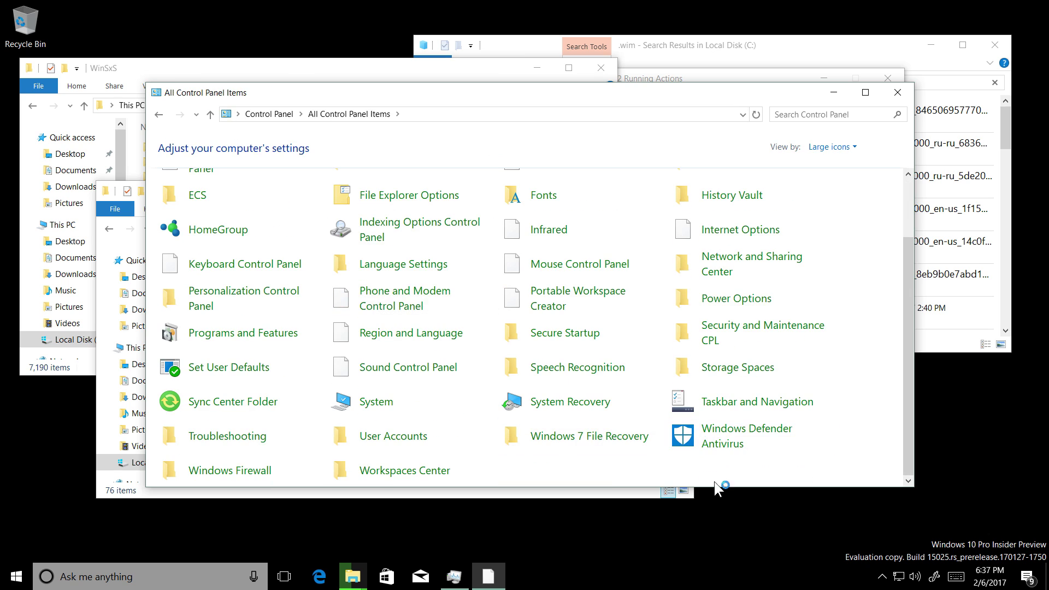
- Minimize the All Control Panel Items window and bring the running deletion progress to the front
click(663, 307)
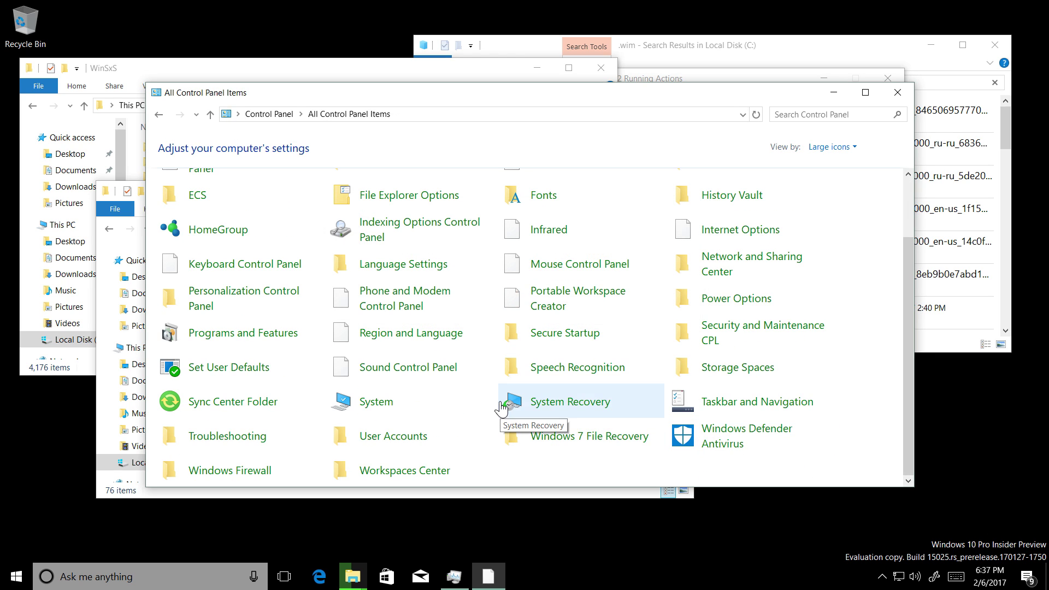
click(834, 93)
click(756, 260)
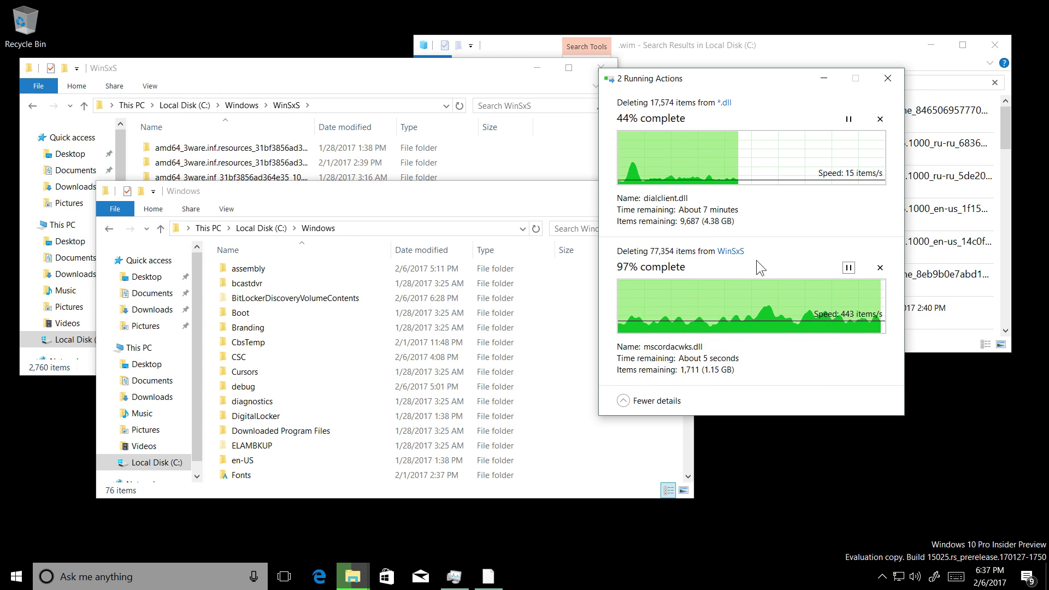
- Answer the prompts of the WinSxS deletion by granting administrator permission where possible and skipping items that cannot be removed
click(714, 356)
click(784, 377)
click(710, 366)
click(783, 388)
click(705, 351)
click(788, 371)
click(521, 376)
click(709, 362)
click(779, 384)
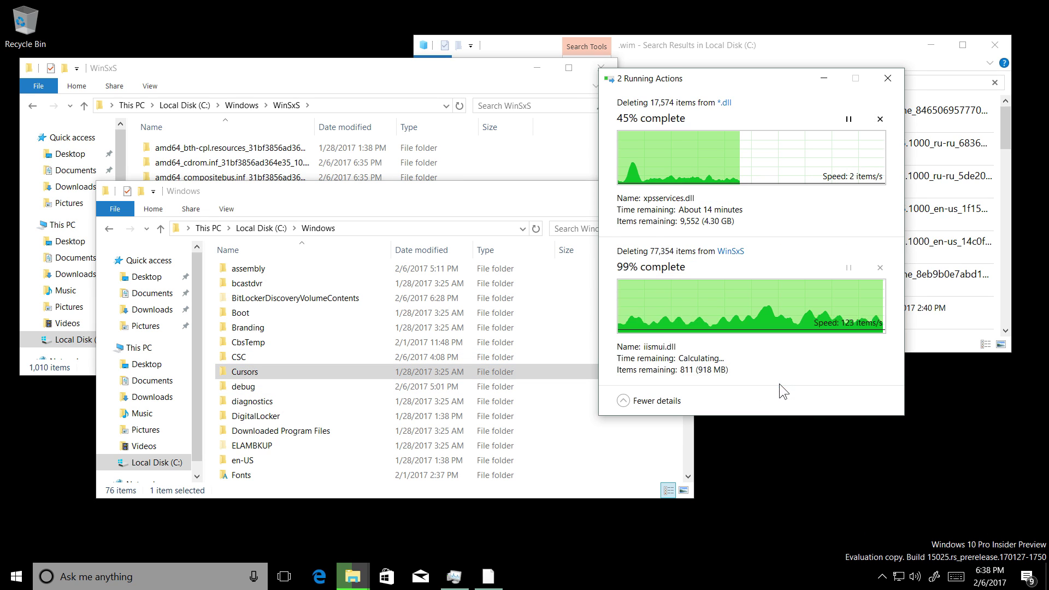
- Check which folders are left in WinSxS by looking through its listing and opening one of them
click(546, 155)
scroll(546, 155, down, 20)
double_click(352, 205)
key(alt+Left)
scroll(560, 219, down, 20)
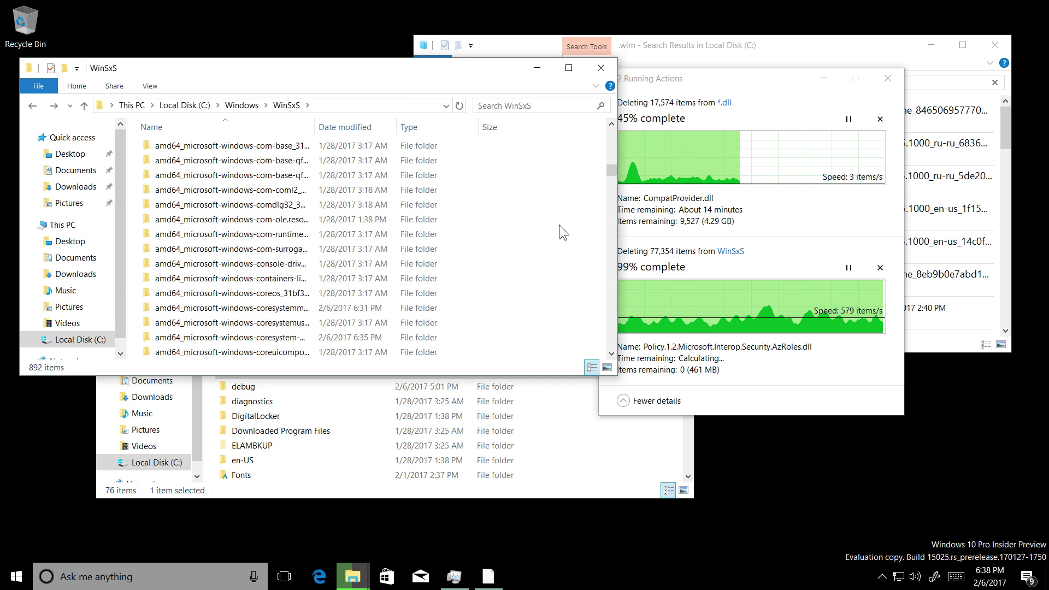
- Delete the 71 folders selected in C:\Windows, continuing with administrator permission for all current items and skipping those that cannot be removed
click(568, 430)
drag(631, 265, 263, 459)
key(Delete)
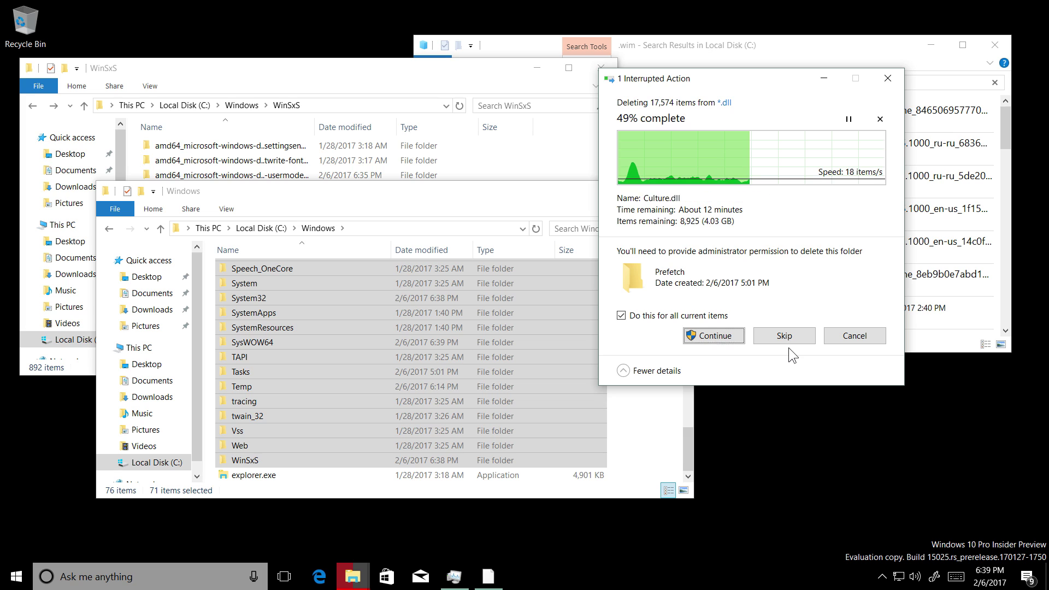
click(714, 337)
click(621, 200)
click(787, 216)
click(787, 221)
click(785, 183)
click(659, 352)
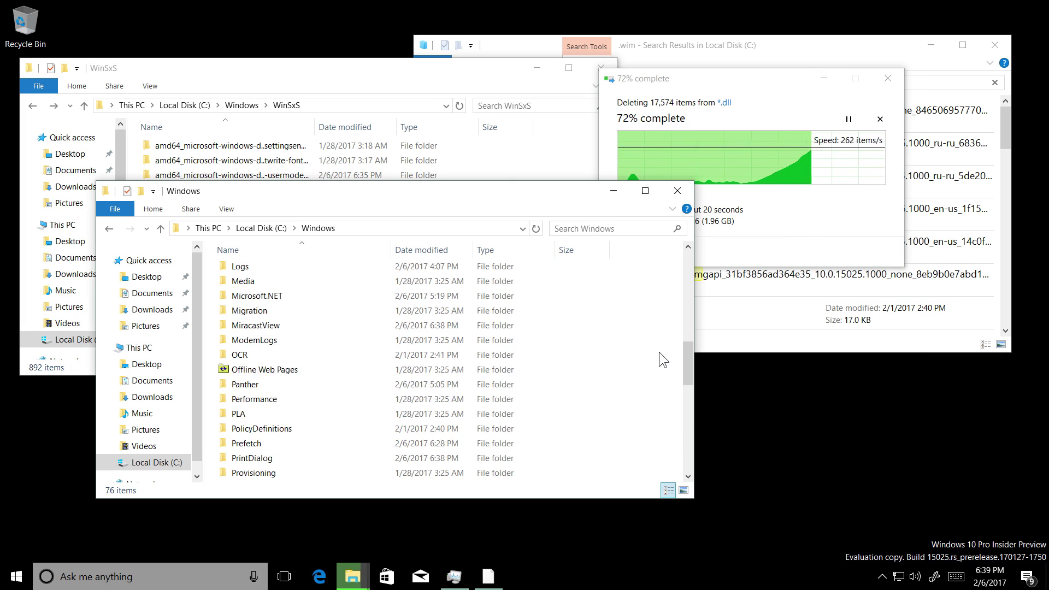
- Check the Branding\Basebrd folder for leftovers and return to the Windows folder
key(Home)
key(Delete)
double_click(297, 378)
double_click(259, 270)
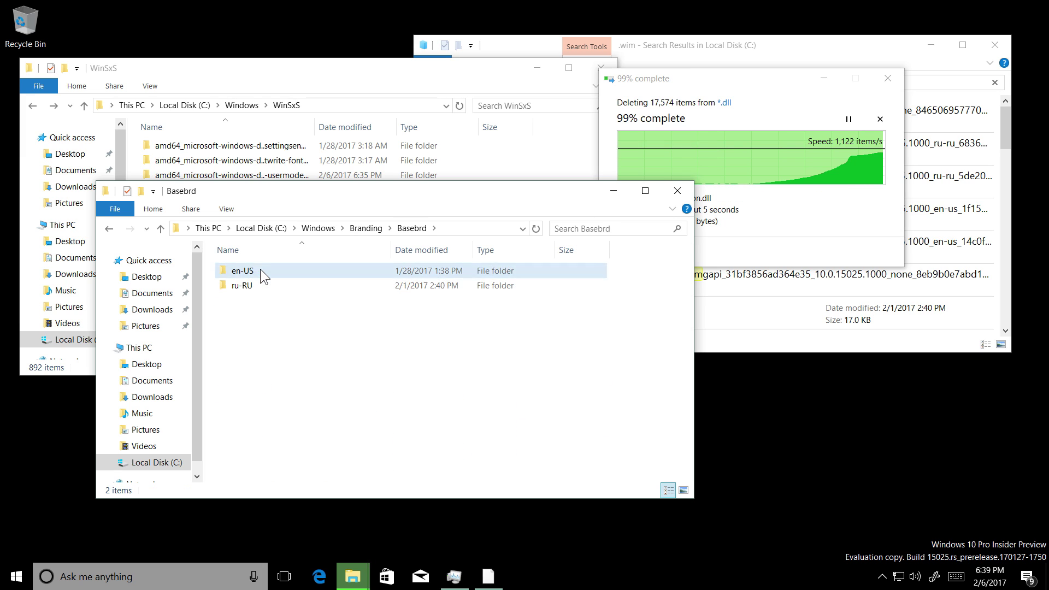
key(alt+Left)
key(alt+Left)
right_click(801, 466)
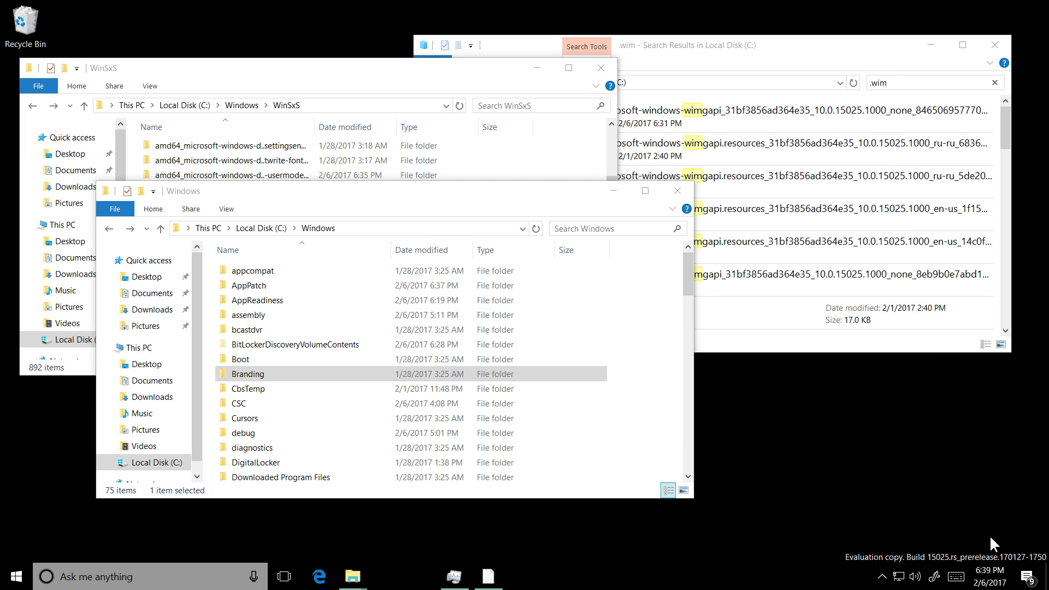
- Open the Start menu, look through its app list and close it again
click(16, 577)
scroll(199, 389, down, 10)
scroll(200, 389, down, 3)
scroll(200, 389, up, 10)
key(Escape)
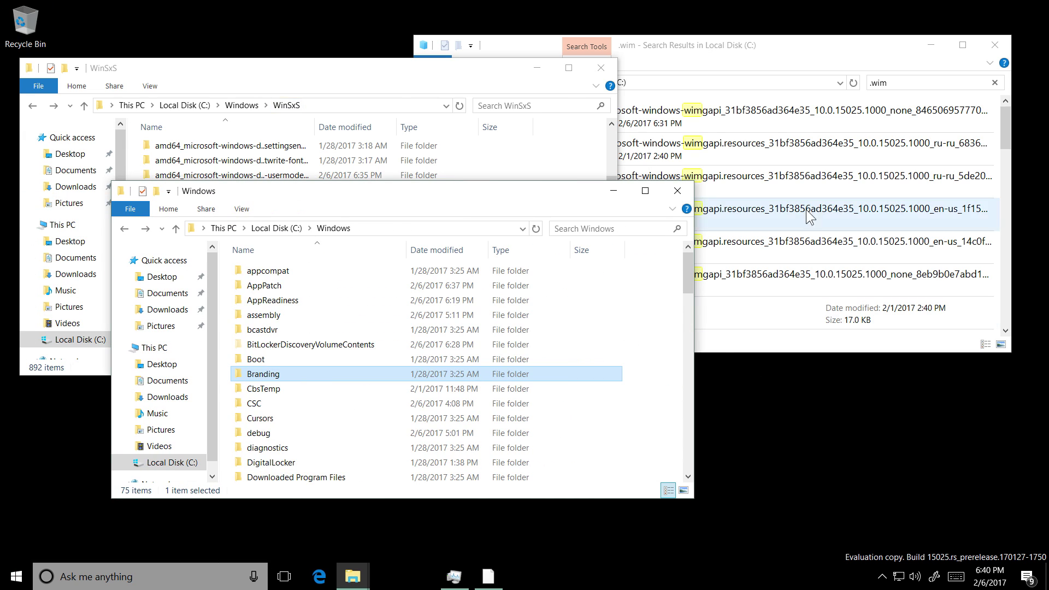
- Delete all 165 cursor files in C:\Windows\Cursors and go back up to the Windows folder
scroll(273, 420, down, 2)
click(260, 311)
double_click(260, 339)
drag(667, 264, 226, 502)
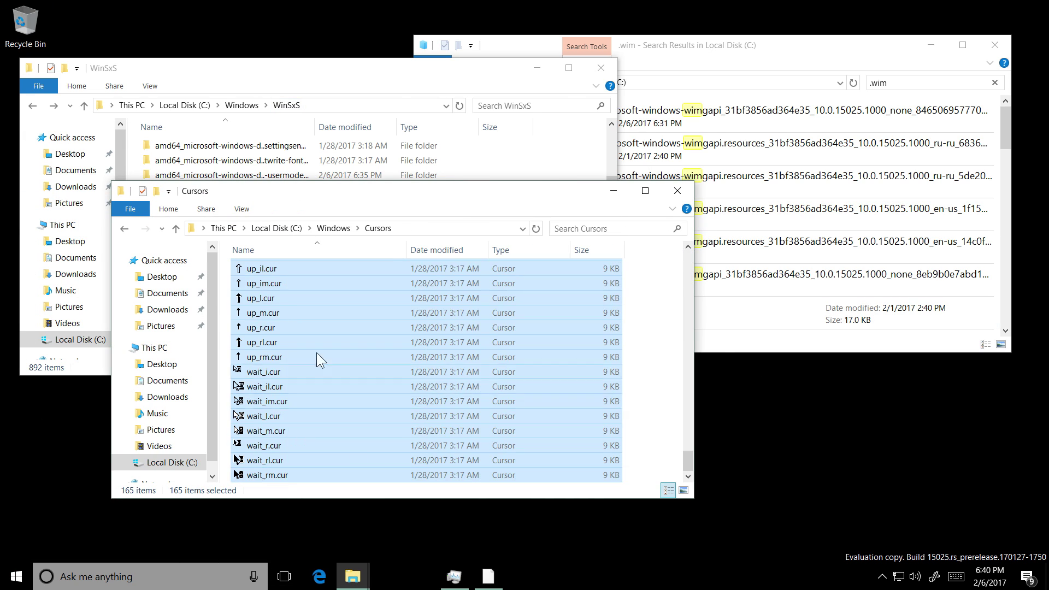
key(Delete)
key(BackSpace)
- Try to delete the contents of another subfolder of Windows, dismiss the prompt and go back up
scroll(307, 445, down, 9)
double_click(266, 461)
drag(656, 265, 368, 323)
key(Delete)
click(627, 284)
key(BackSpace)
- Open the System32 folder and look through the folders and DLL files left in it
scroll(283, 459, down, 5)
double_click(264, 461)
scroll(524, 370, down, 4)
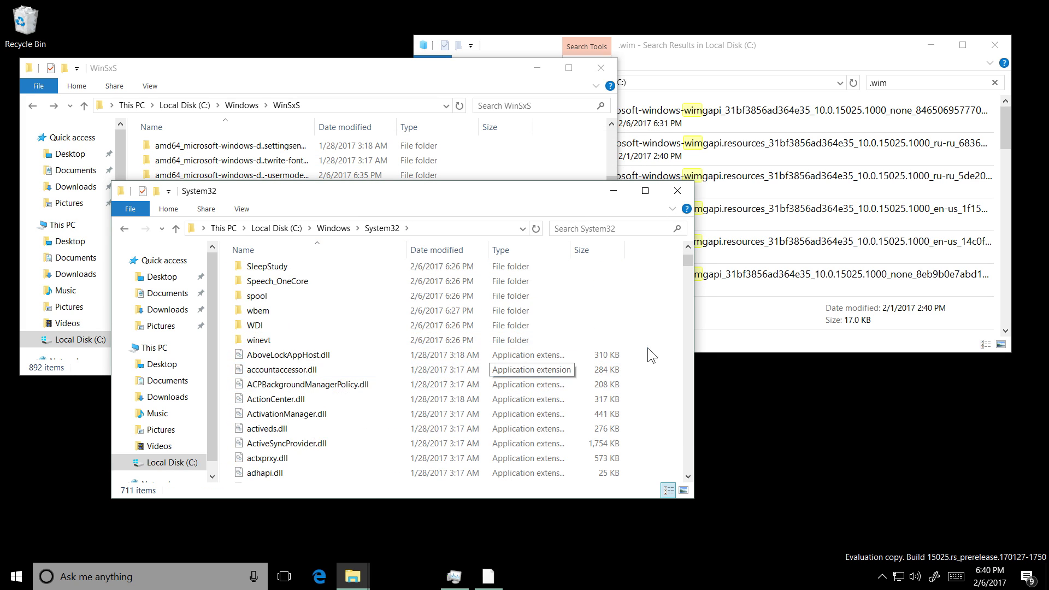
drag(564, 318, 317, 319)
key(BackSpace)
key(BackSpace)
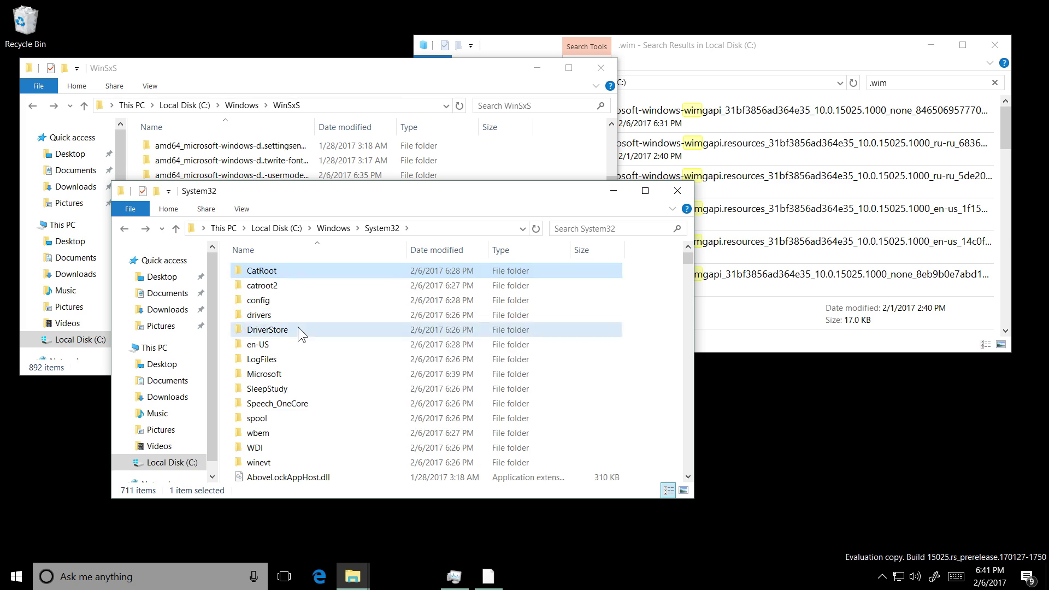
- Try to delete all 30 driver folders in System32\DriverStore\FileRepository and answer the resulting prompt
double_click(297, 327)
double_click(297, 285)
key(ctrl+a)
key(Delete)
click(563, 285)
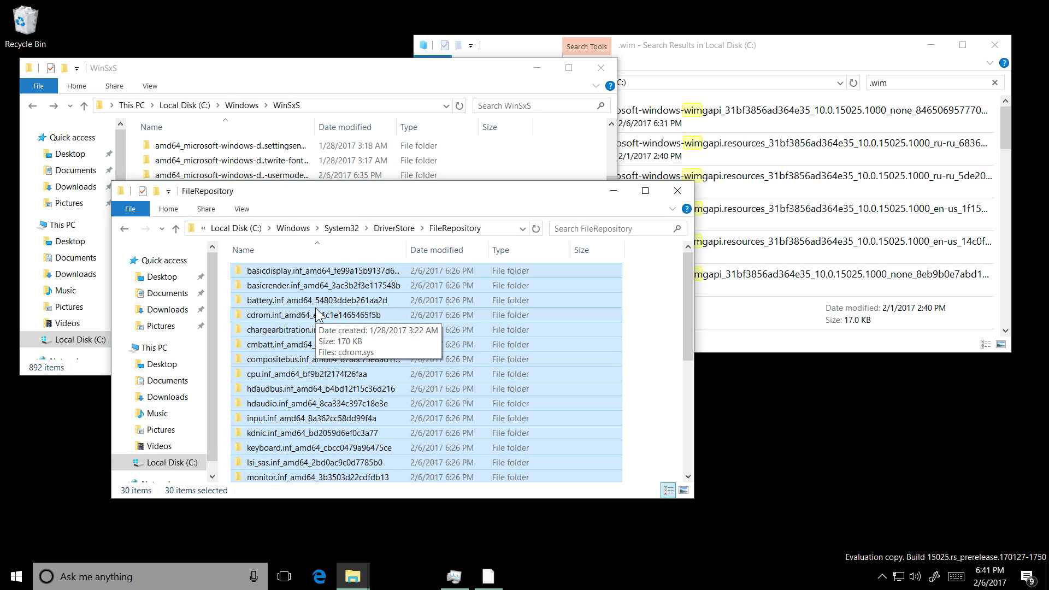
- Reposition the Explorer window, check inside a driver package folder in FileRepository and return to System32
drag(209, 189, 197, 56)
double_click(284, 168)
double_click(262, 141)
key(Return)
key(BackSpace)
key(BackSpace)
key(BackSpace)
- Open System32\drivers and check the contents of its en-US and UMDF subfolders
double_click(255, 186)
scroll(281, 211, up, 5)
double_click(246, 137)
key(BackSpace)
double_click(254, 164)
key(BackSpace)
- Inspect the properties of the etc folder in drivers, and select everything in the drivers folder
click(249, 153)
right_click(249, 152)
click(280, 384)
click(379, 267)
click(418, 268)
click(546, 246)
click(649, 251)
key(ctrl+a)
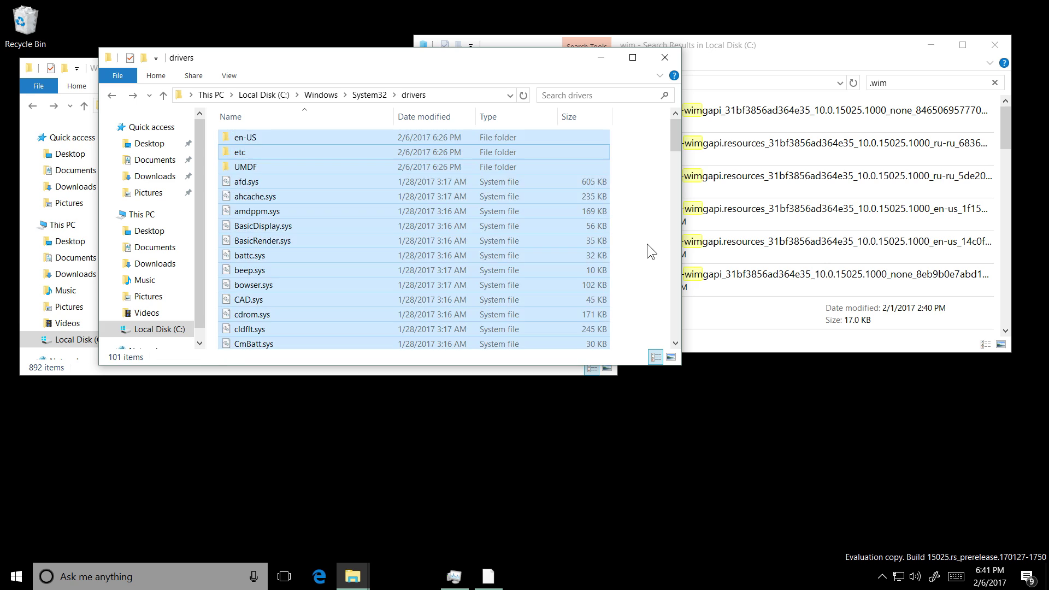
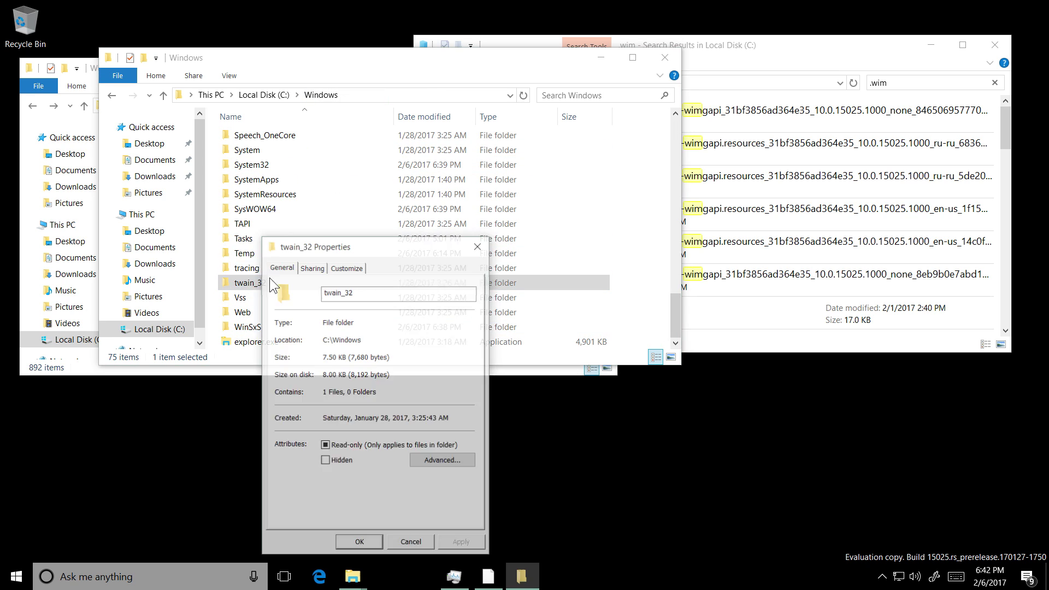
- Close the twain_32 properties, check inside the twain_32 folder and go back up to Windows
click(489, 246)
double_click(294, 285)
click(253, 140)
key(BackSpace)
- Try opening further folders under Windows through their context menu commands
right_click(405, 209)
click(429, 219)
key(BackSpace)
scroll(265, 314, down, 1)
right_click(266, 312)
click(298, 322)
- Test whether the Start button's context menu and the Start menu respond, including a tile's options and the expanded navigation
right_click(17, 576)
click(53, 527)
click(16, 576)
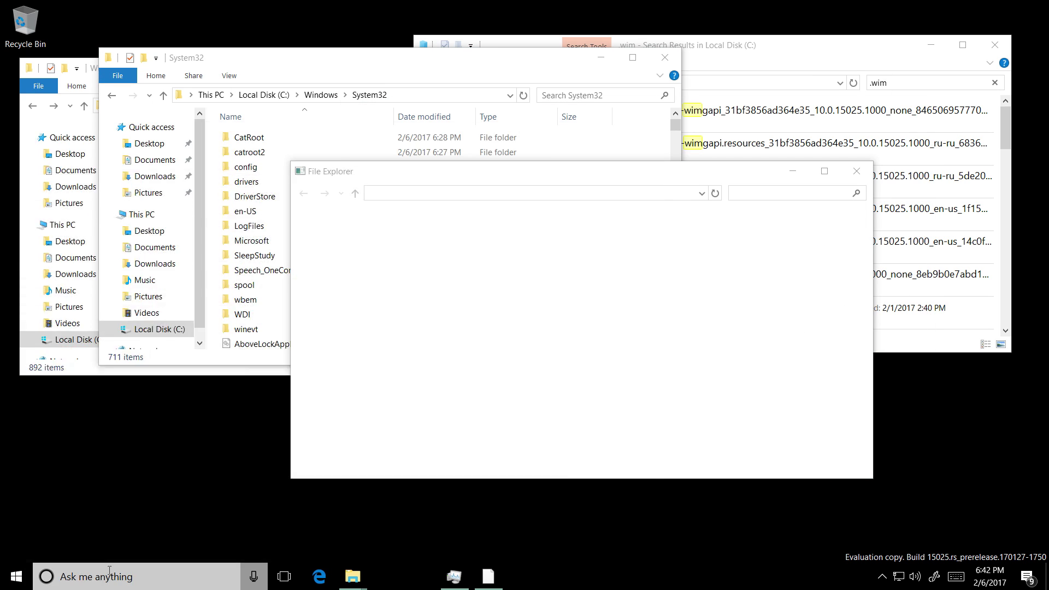
click(17, 577)
drag(339, 377, 320, 377)
right_click(265, 441)
click(290, 453)
drag(291, 445, 222, 444)
click(8, 144)
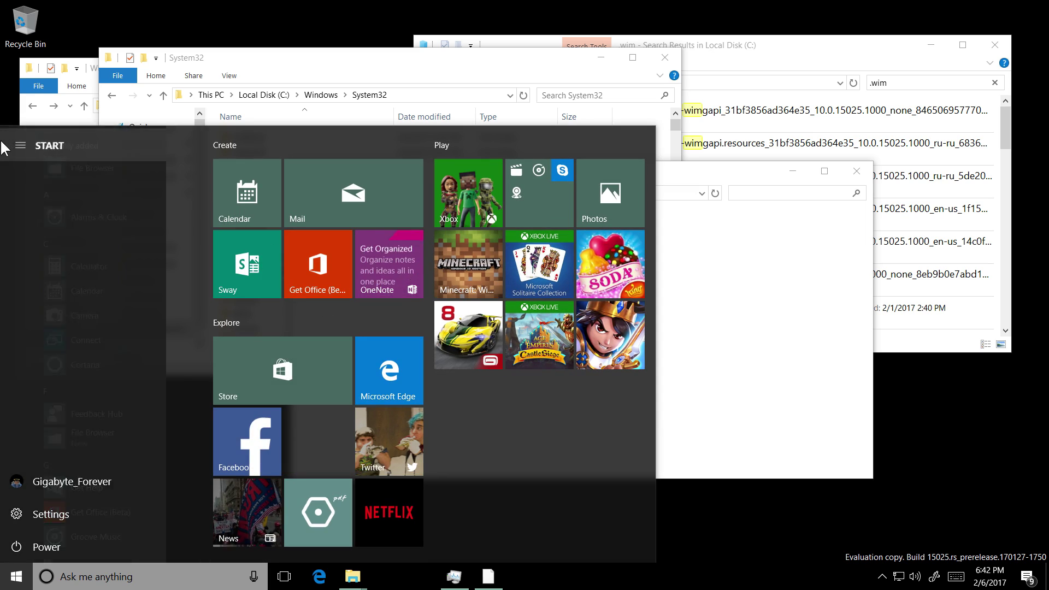
- Show the About Windows dialog from the System32 Explorer window and close it
click(16, 577)
click(357, 267)
scroll(358, 267, down, 6)
click(117, 76)
mouse_move(135, 187)
click(279, 201)
click(349, 239)
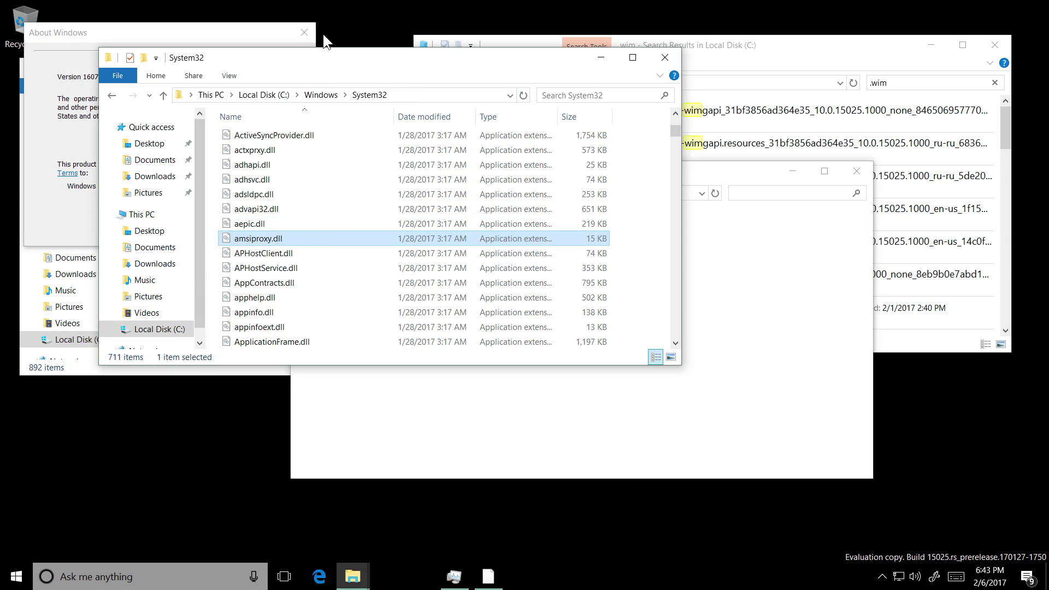
click(304, 33)
- Leave System32 and browse several other subfolders of Windows for remaining content
drag(350, 179, 241, 344)
click(632, 265)
key(BackSpace)
scroll(261, 321, down, 5)
double_click(262, 321)
key(BackSpace)
double_click(261, 300)
double_click(260, 170)
key(BackSpace)
double_click(257, 139)
double_click(258, 140)
double_click(257, 140)
- Go up from WinSxS to Windows in the other Explorer window and check subfolders such as Temp and Tasks
drag(402, 58, 454, 121)
click(242, 105)
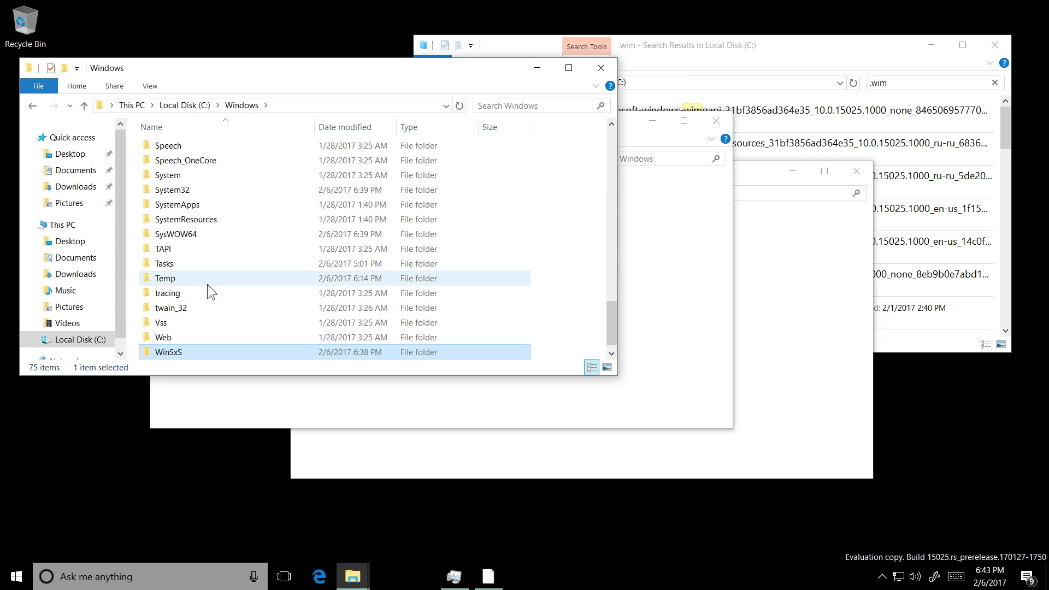
double_click(206, 281)
click(243, 106)
double_click(211, 264)
click(235, 108)
click(202, 280)
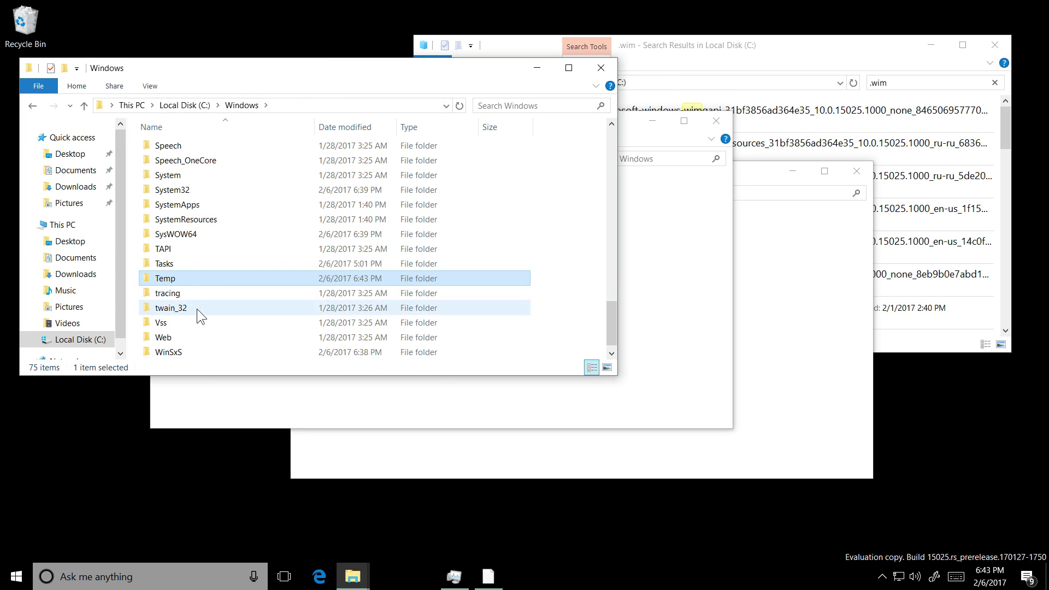
click(621, 273)
click(413, 65)
scroll(184, 321, down, 1)
double_click(185, 323)
click(239, 107)
- Try to delete the contents of the SystemResources folder, skipping all current items that are in use
double_click(201, 236)
drag(532, 144, 328, 470)
key(Delete)
click(395, 264)
click(570, 284)
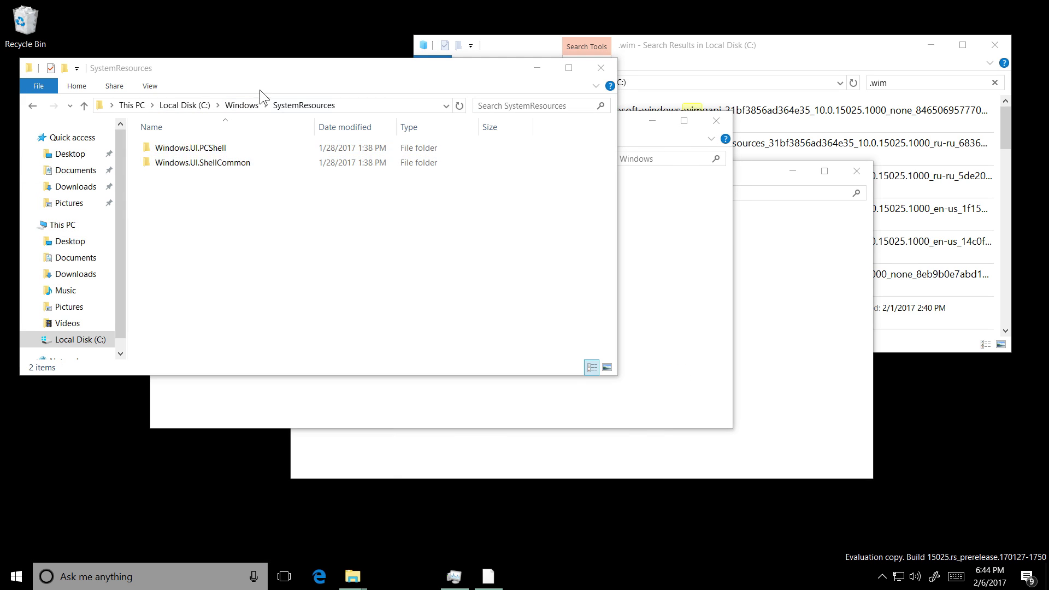
- Try to delete the contents of SystemApps and its ShellExperienceHost folder, cancelling at the Folder In Use prompt
click(241, 106)
double_click(243, 306)
key(ctrl+a)
key(Delete)
click(641, 284)
double_click(222, 148)
key(Delete)
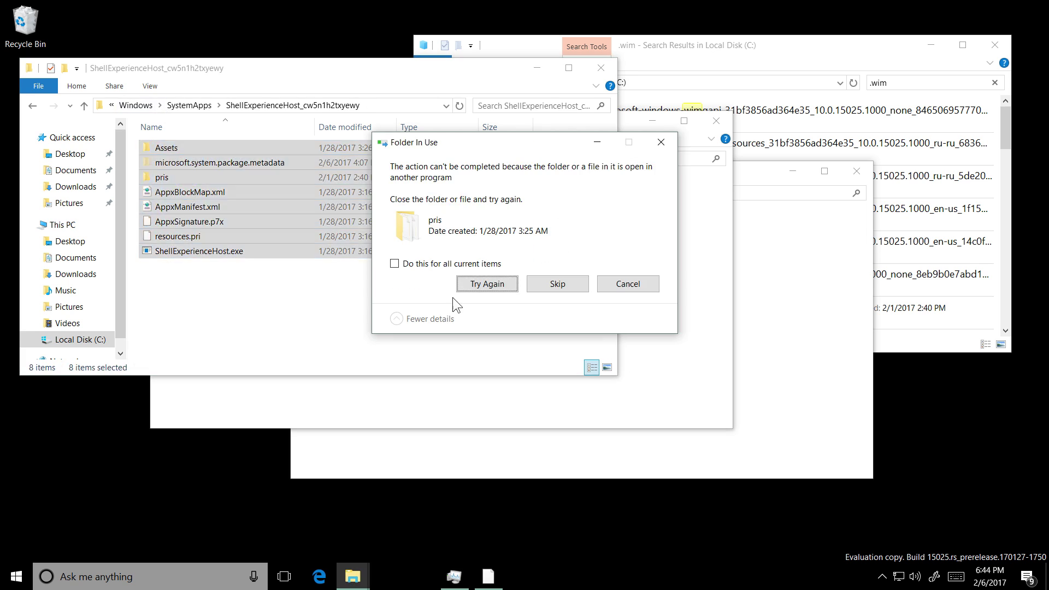
click(628, 284)
- Try to delete the leftovers in SystemResources\Windows.UI.PCShell, and check whether the Start menu still opens
double_click(202, 351)
key(Delete)
click(628, 284)
drag(275, 337, 184, 70)
click(16, 576)
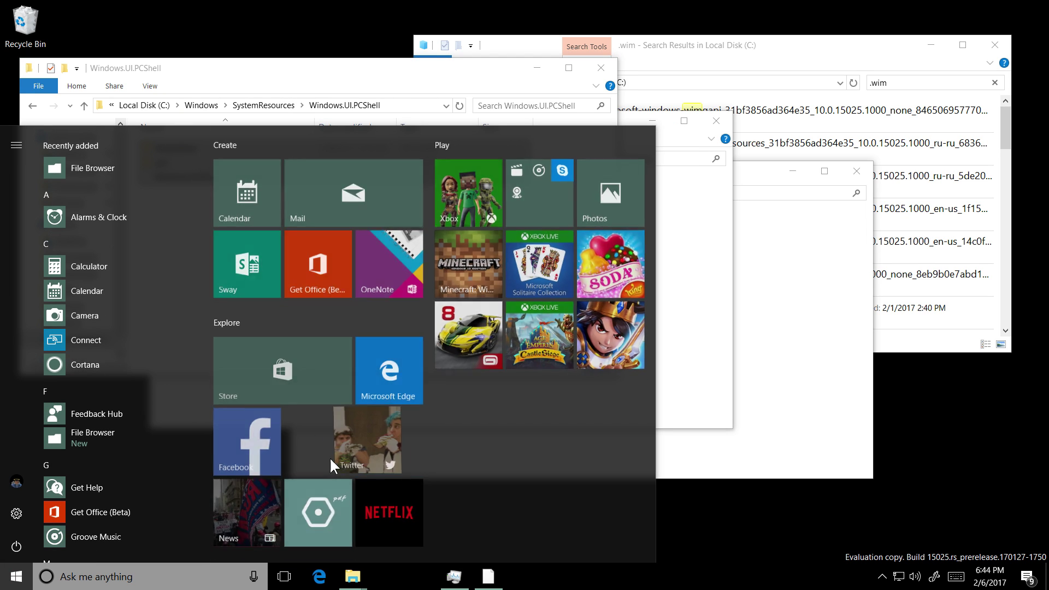
click(690, 229)
- Return to the SystemResources folder and switch to Task Manager's process details
click(263, 106)
click(655, 186)
click(382, 82)
click(454, 577)
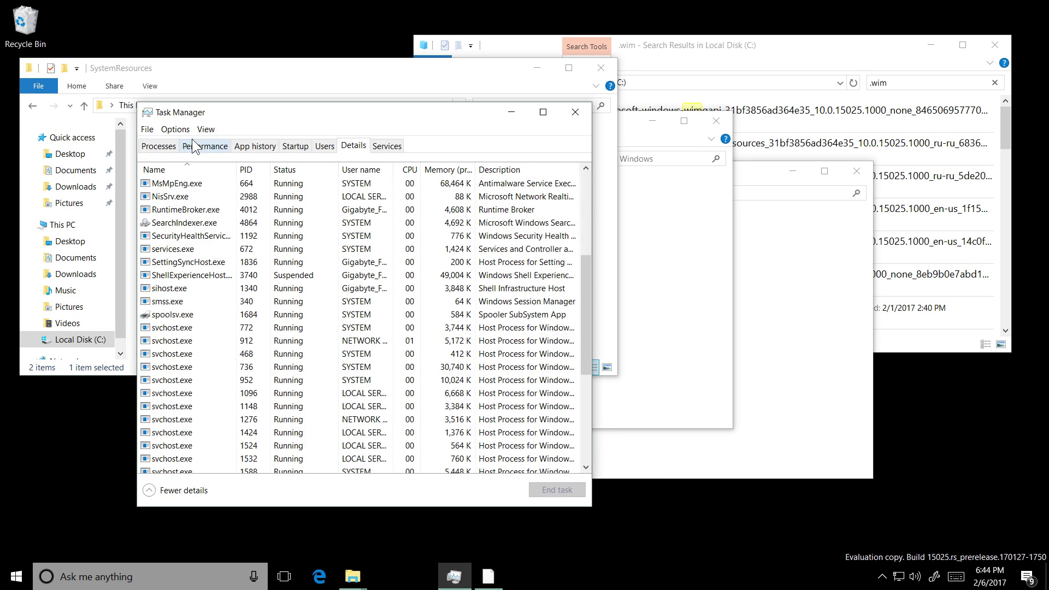
- Minimize Task Manager and try to delete the contents of the Registration folder and everything in the Windows folder
click(202, 147)
click(510, 112)
click(241, 106)
double_click(174, 177)
key(ctrl+a)
key(Delete)
click(241, 105)
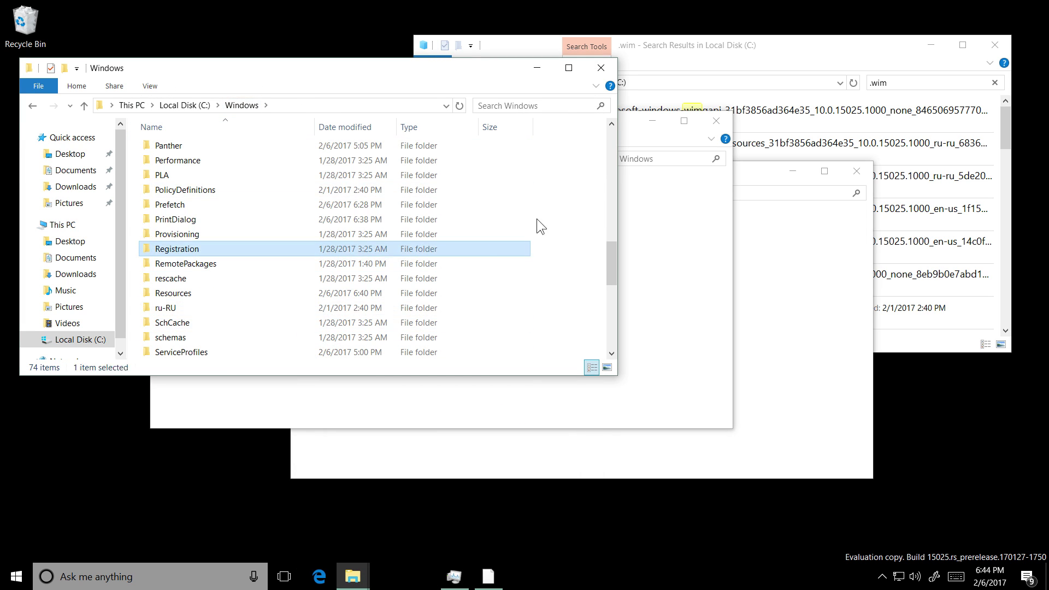
key(ctrl+a)
key(Delete)
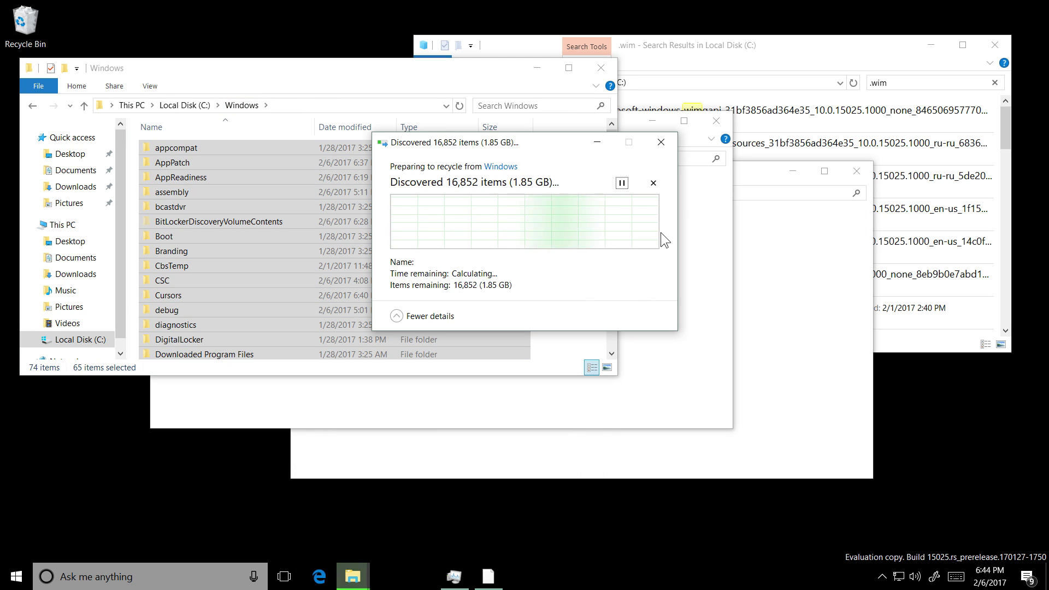
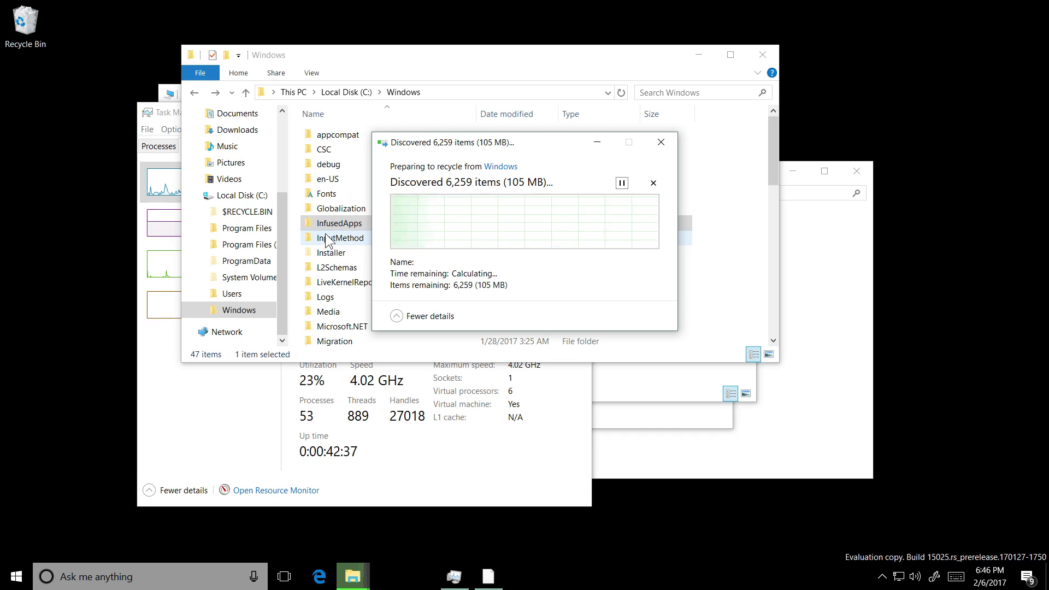
- Review the running processes in Task Manager's details and continue deleting the remaining subfolders of the Windows folder
click(354, 145)
scroll(234, 193, up, 4)
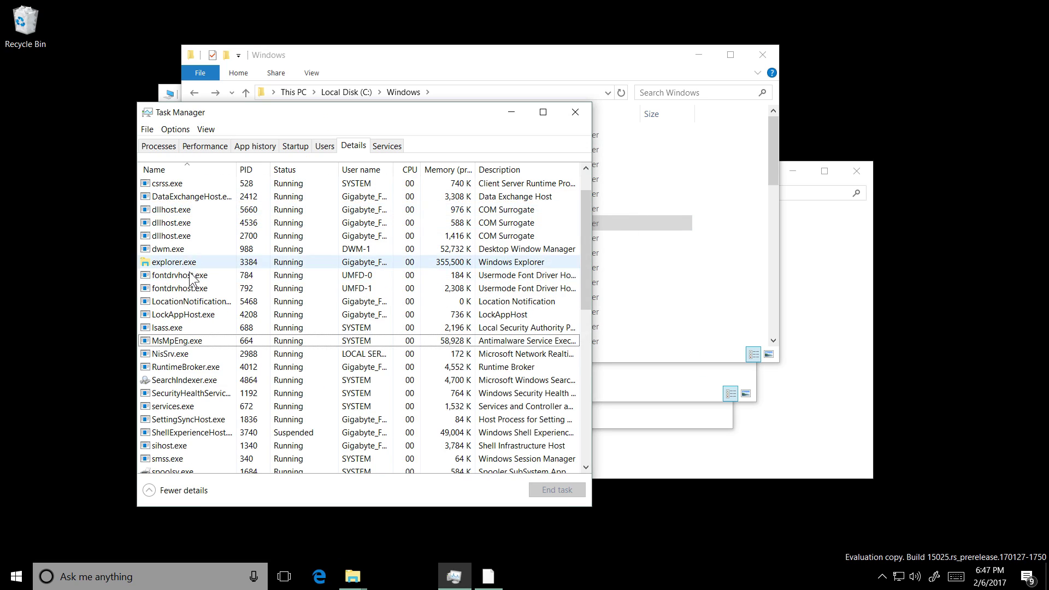
scroll(233, 192, down, 1)
key(alt+Tab)
key(alt+Tab)
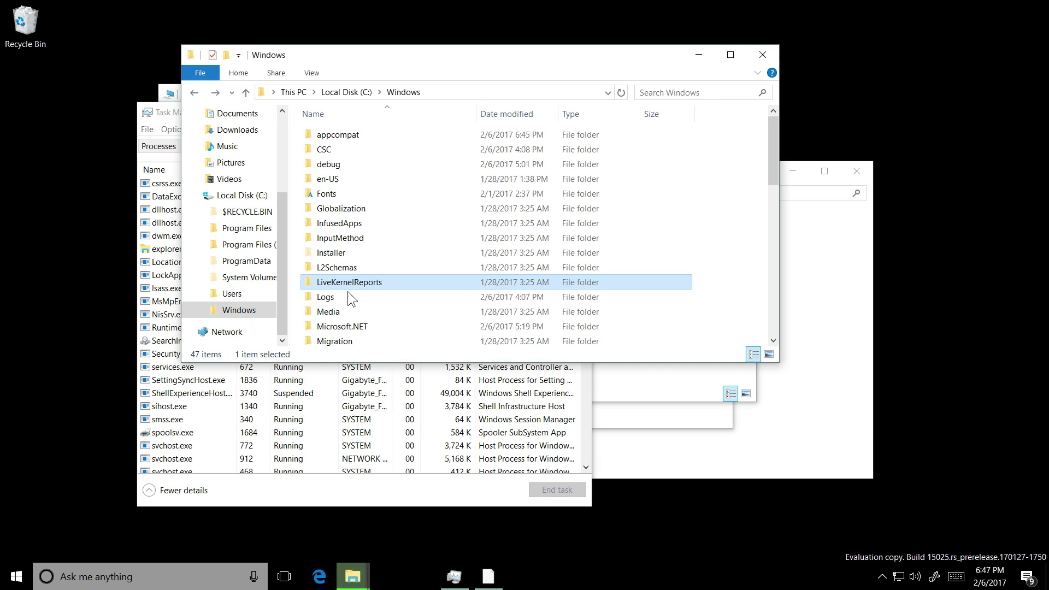
key(Return)
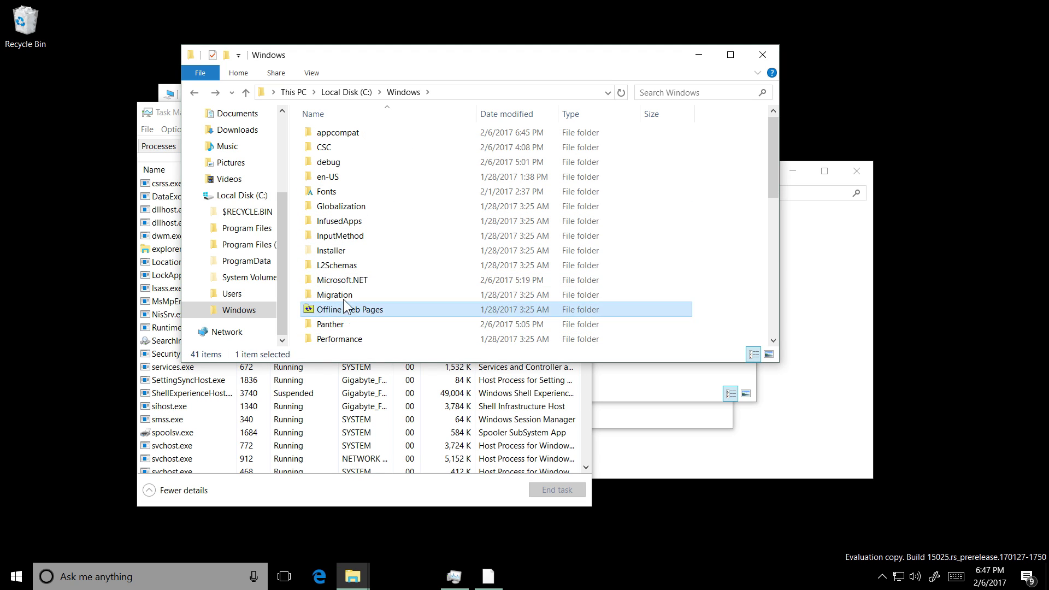
key(Return)
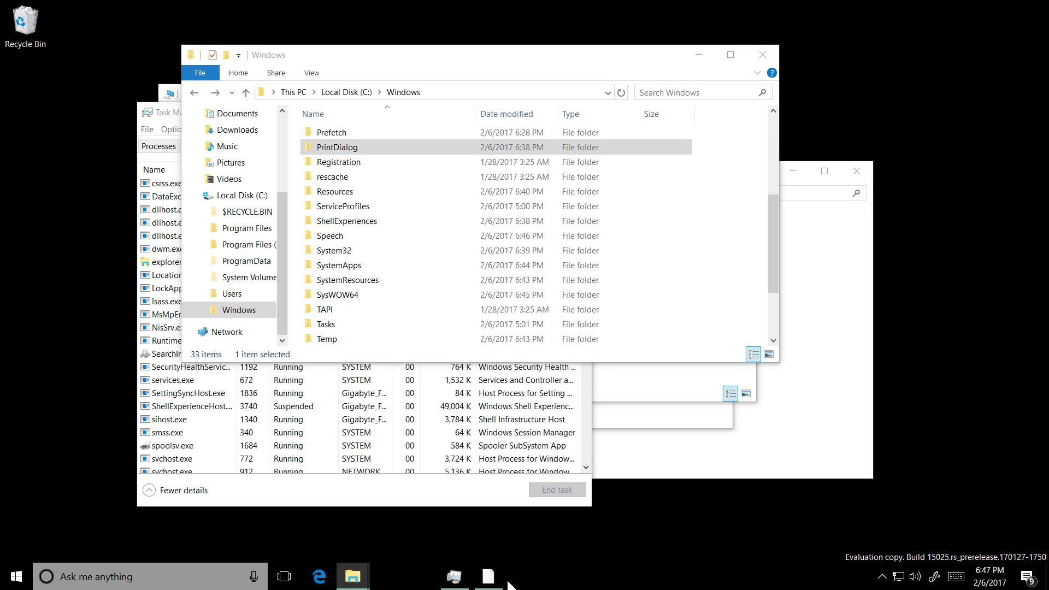
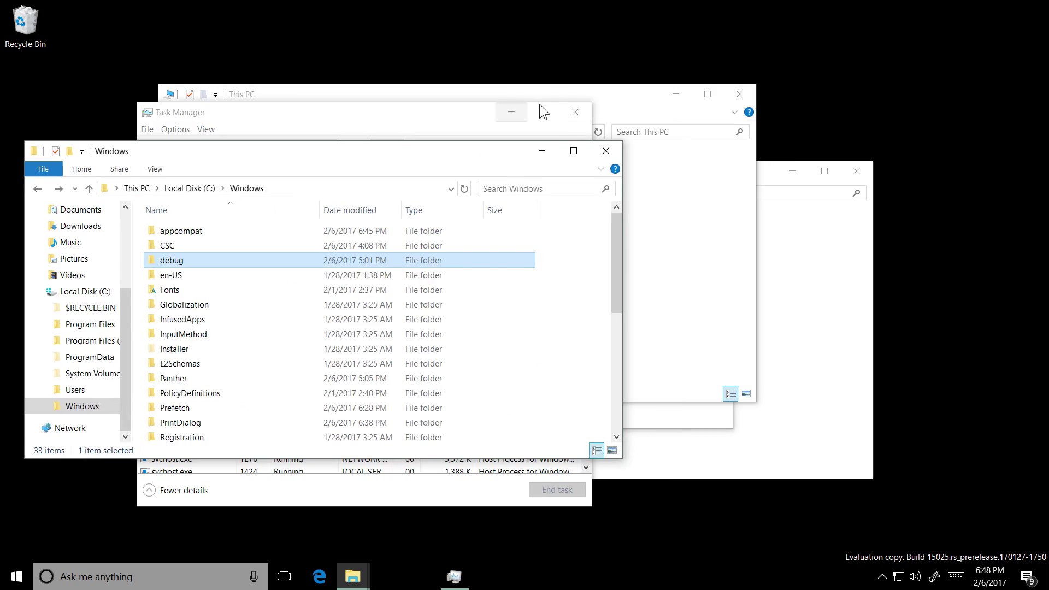
- Minimize the open File Explorer windows and check whether Task View still works
click(542, 150)
click(676, 94)
click(713, 122)
click(791, 172)
click(292, 580)
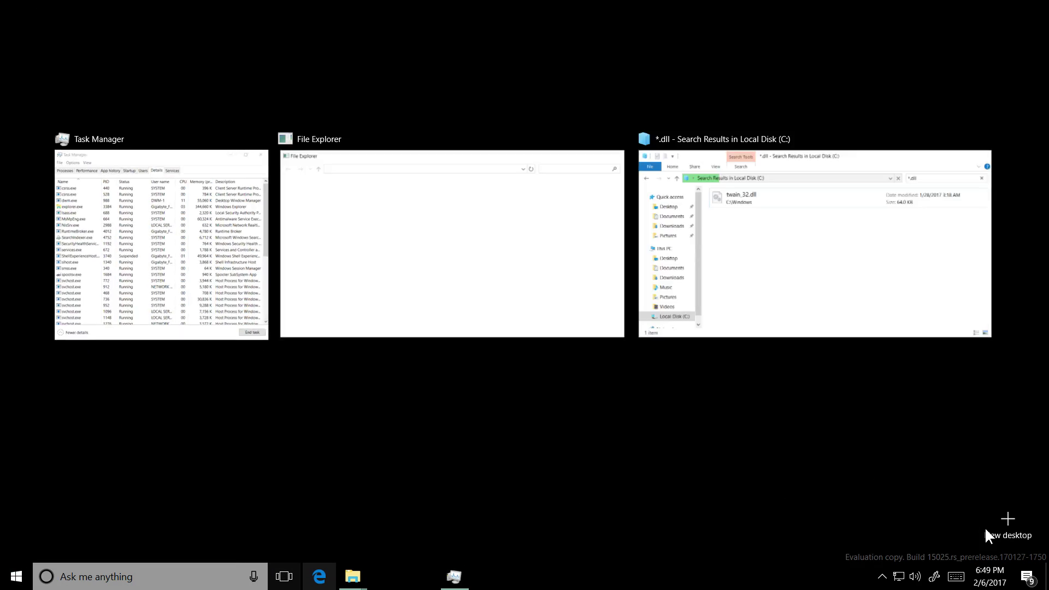
- Check whether the Start menu still works and expand Windows Administrative Tools in its app list
key(super)
scroll(131, 418, down, 10)
click(131, 417)
click(91, 358)
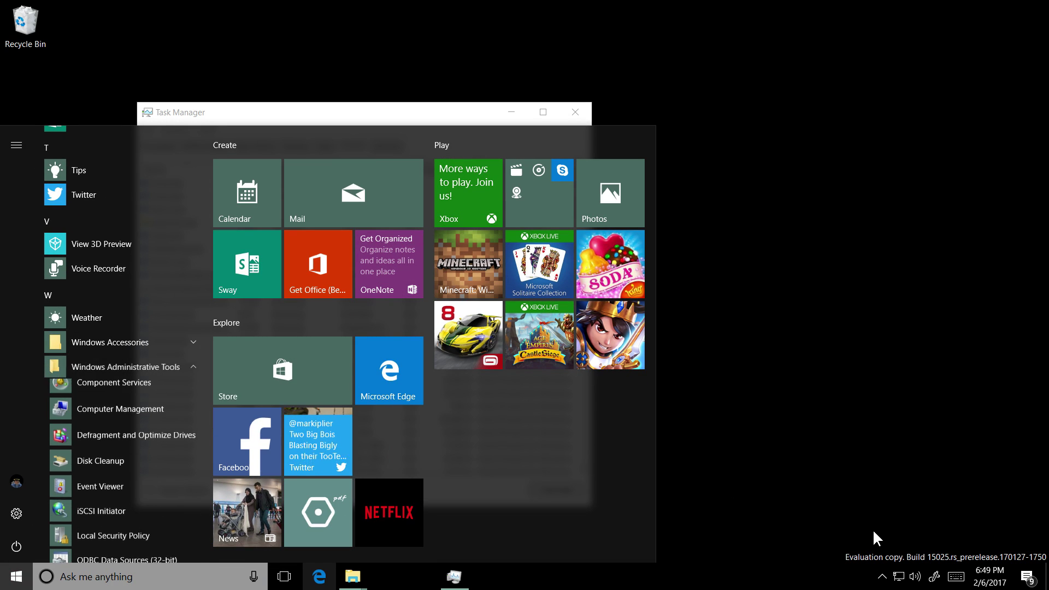
- Move Task Manager aside, end a running process, and cancel ending the following one
drag(261, 121, 584, 79)
click(488, 341)
key(Delete)
key(Return)
click(506, 348)
key(Delete)
key(Escape)
- End several svchost.exe processes one after another, accepting to abandon unsaved data and shut down where asked
key(Down)
key(Down)
key(Delete)
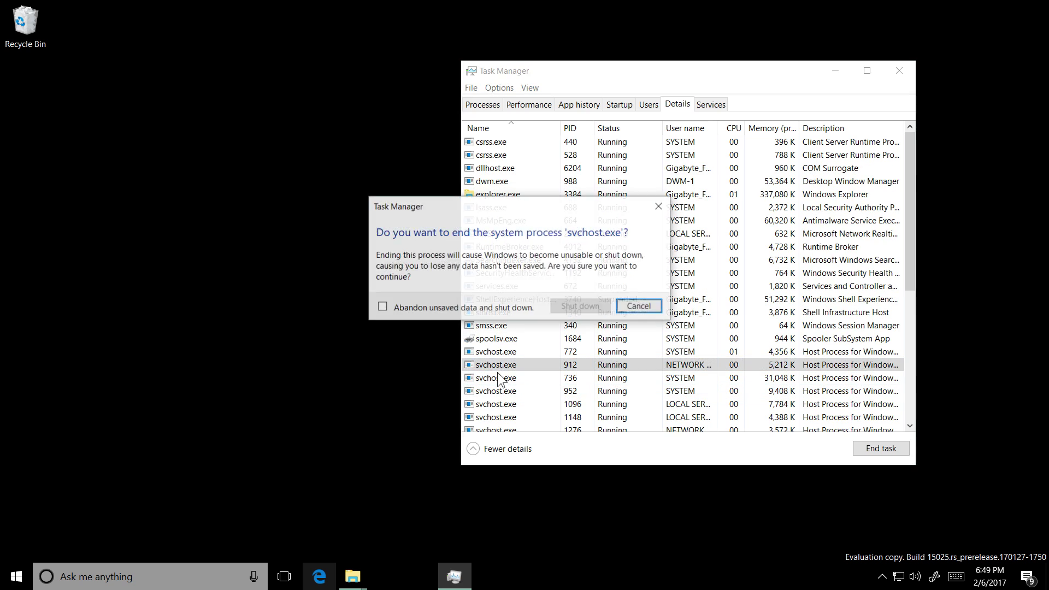
key(space)
key(Return)
key(Delete)
key(space)
key(Return)
key(Delete)
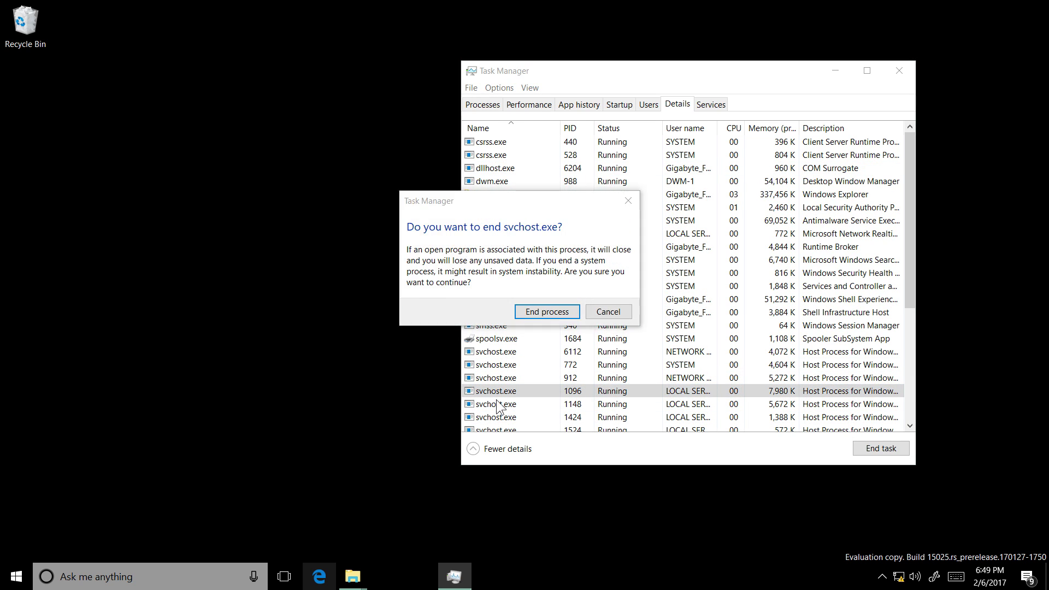
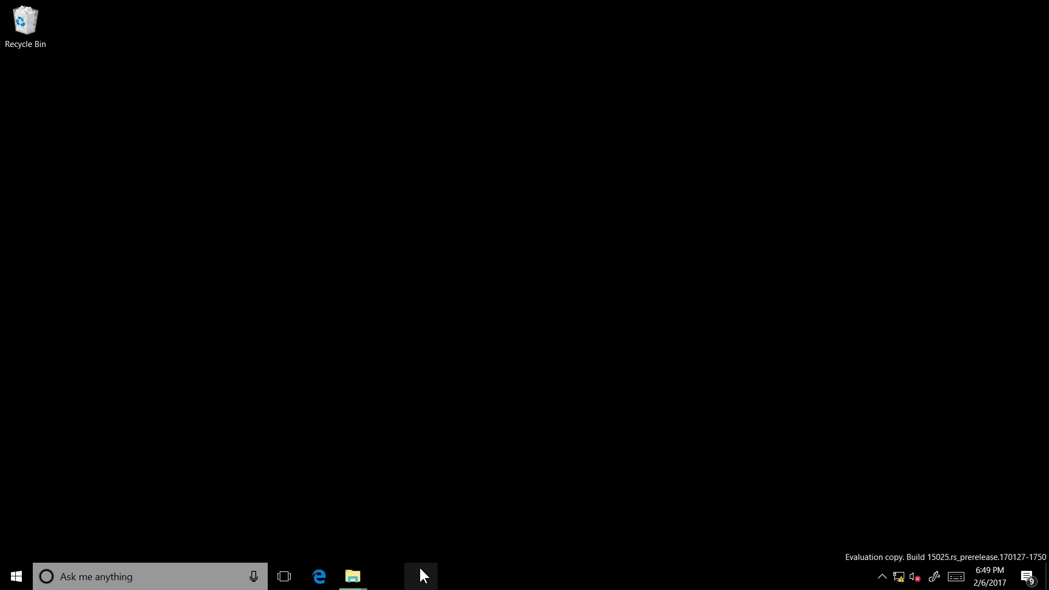
- Try to relaunch Task Manager and dismiss the taskmgr.exe error dialog
right_click(456, 578)
click(487, 520)
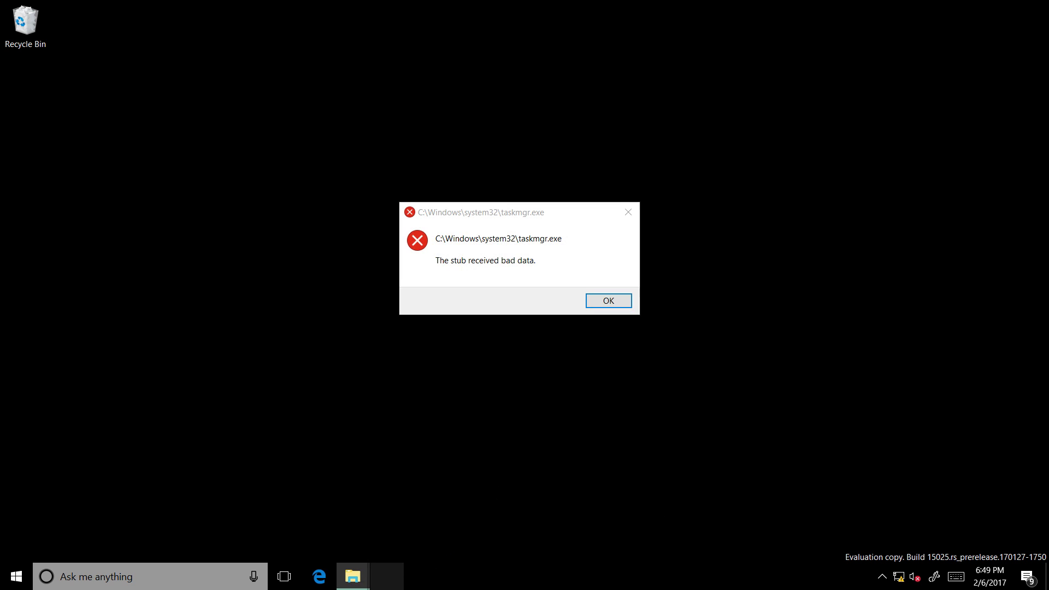
click(595, 304)
- Sign out of the current Windows account
key(super)
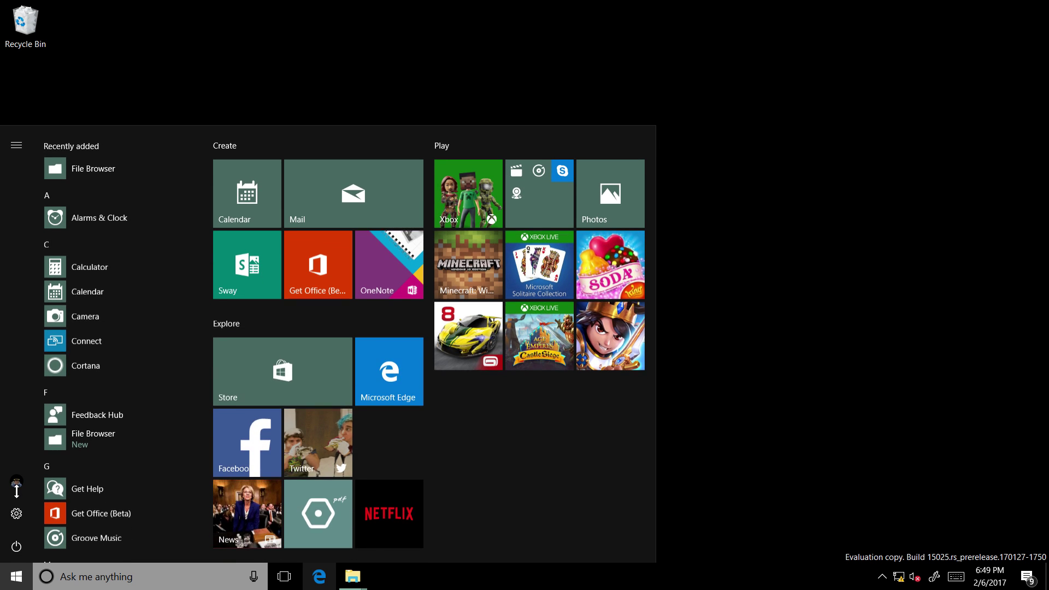
click(17, 480)
click(31, 444)
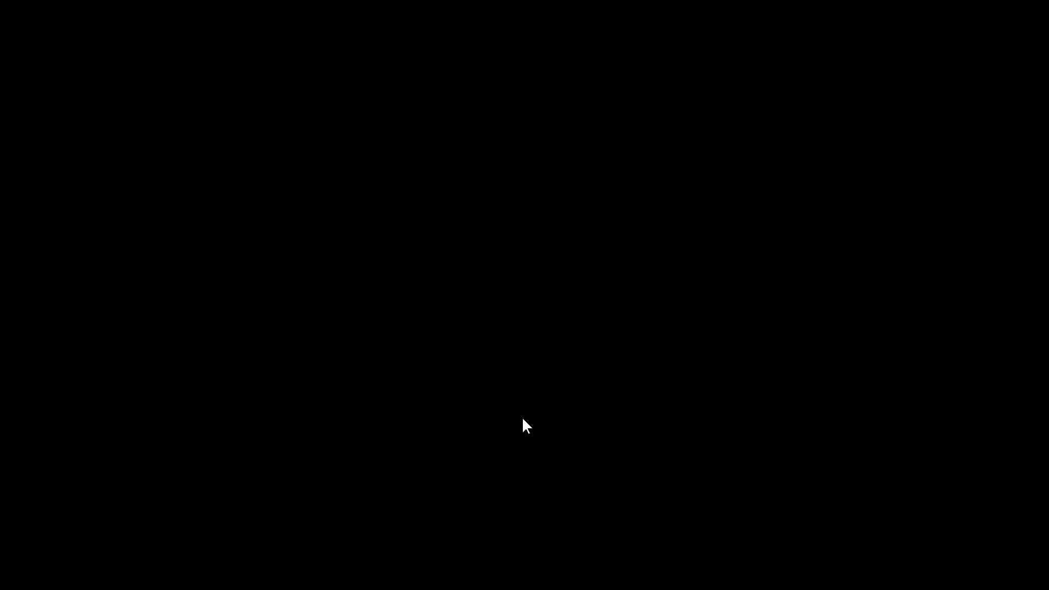
- Restart the guest operating system of the Windows 10 Cloud virtual machine in VMware Workstation and confirm the restart
mouse_move(202, 5)
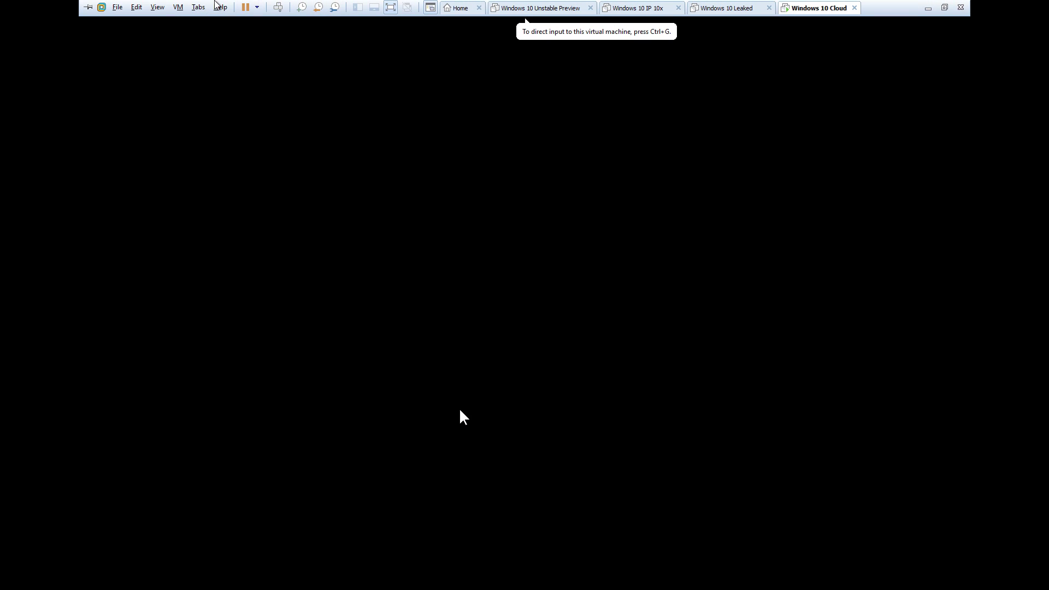
click(257, 7)
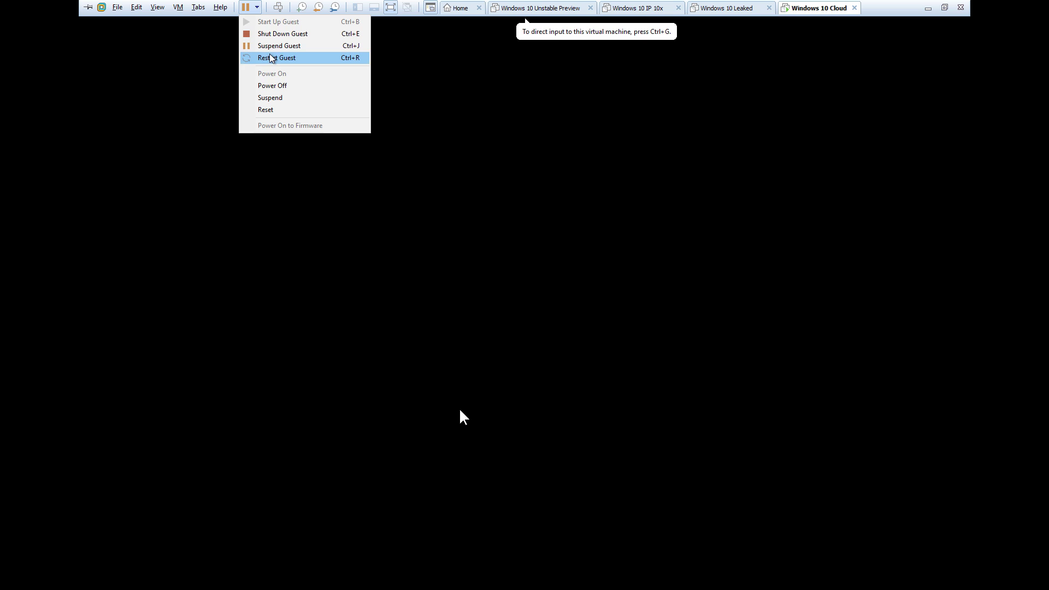
click(266, 59)
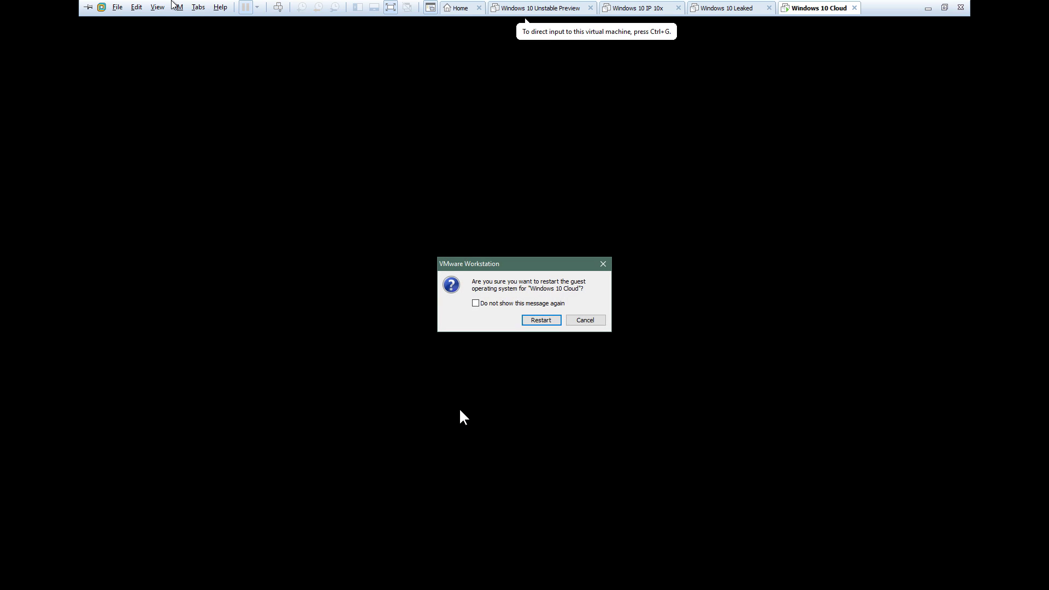
click(537, 321)
mouse_move(194, 2)
click(158, 7)
click(165, 33)
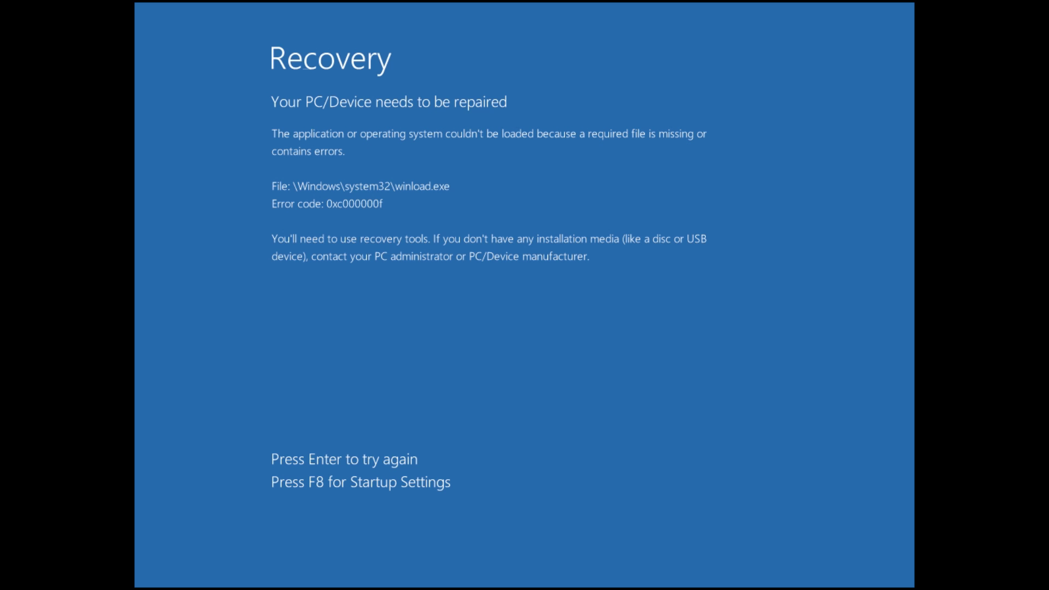
- Reset the Windows 10 Cloud virtual machine and confirm the reset
click(132, 0)
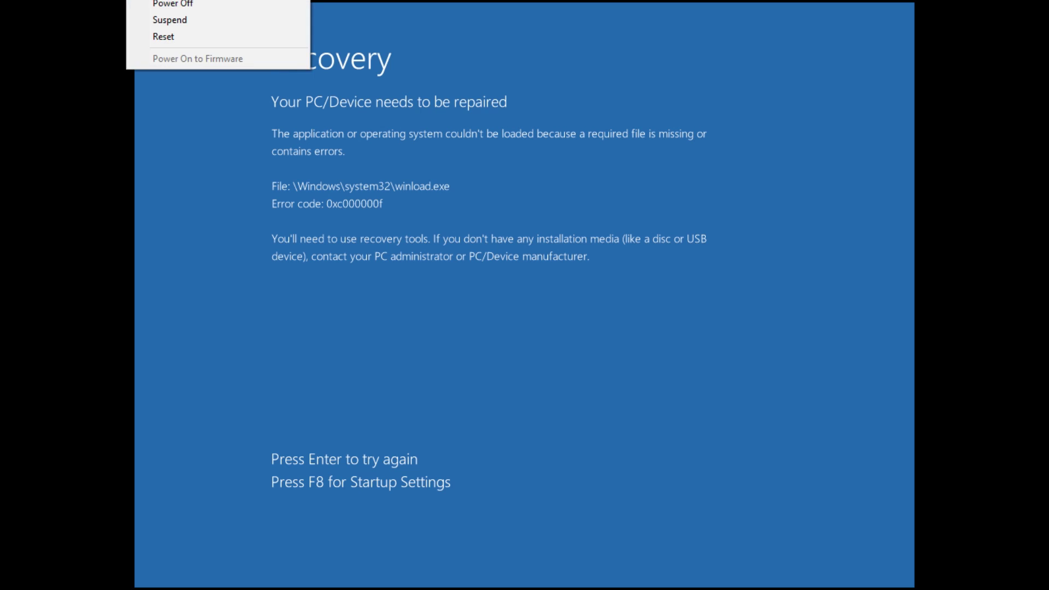
click(164, 36)
click(546, 331)
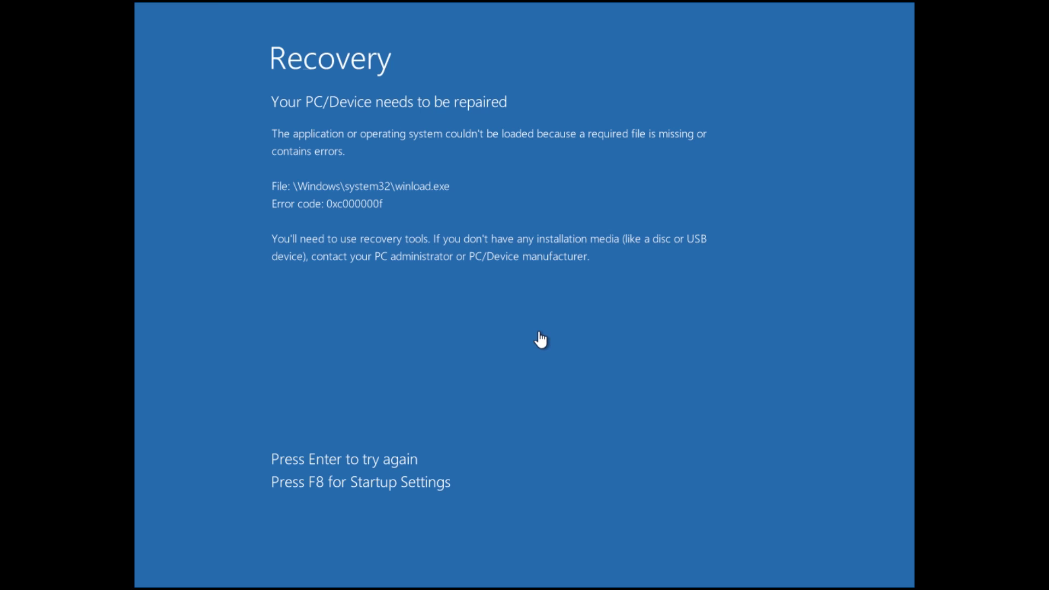